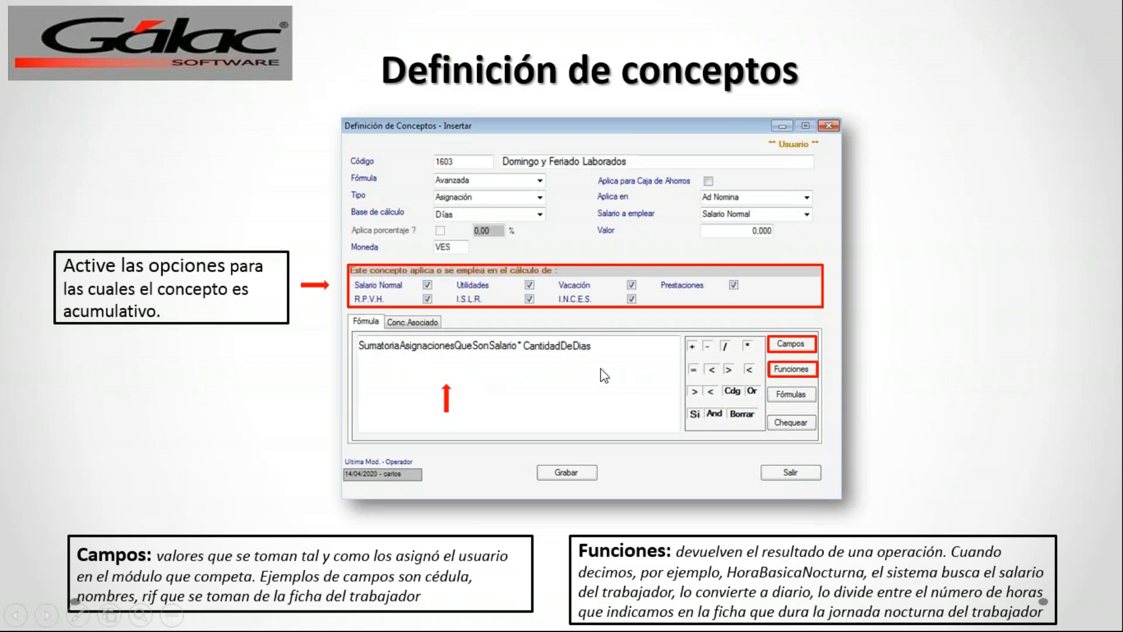
pyautogui.click(922, 354)
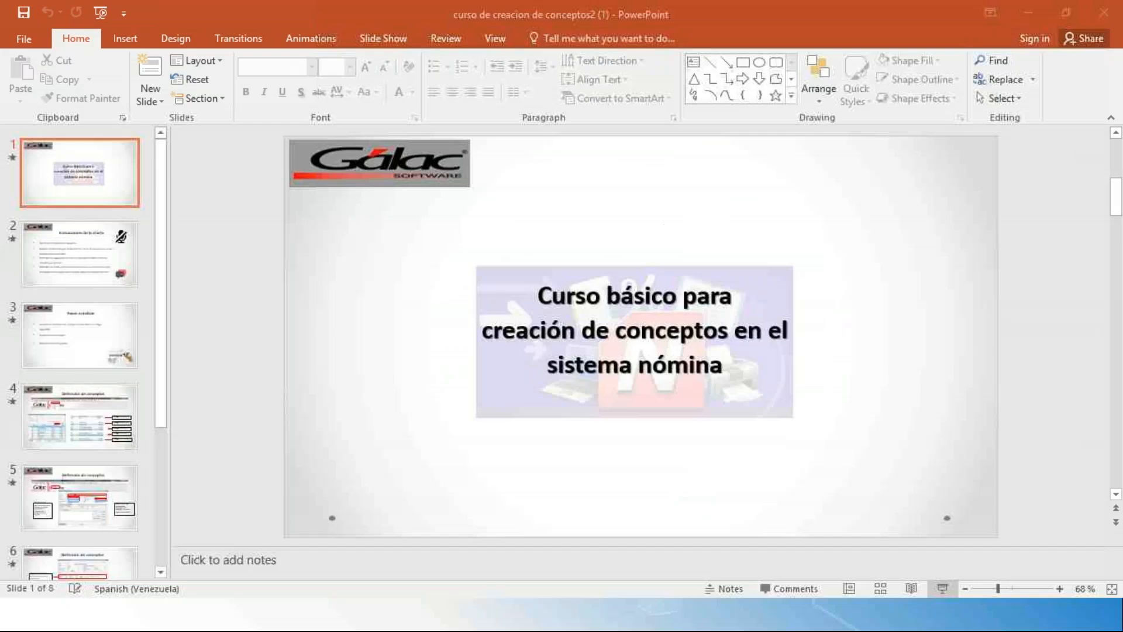
pyautogui.press('alt')
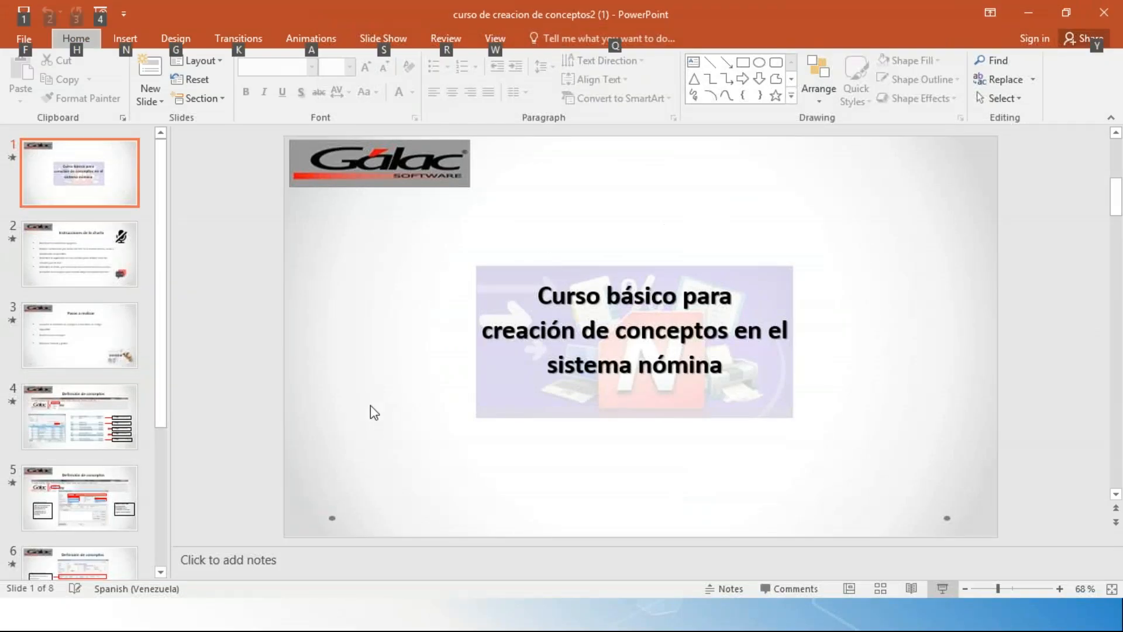
pyautogui.click(357, 436)
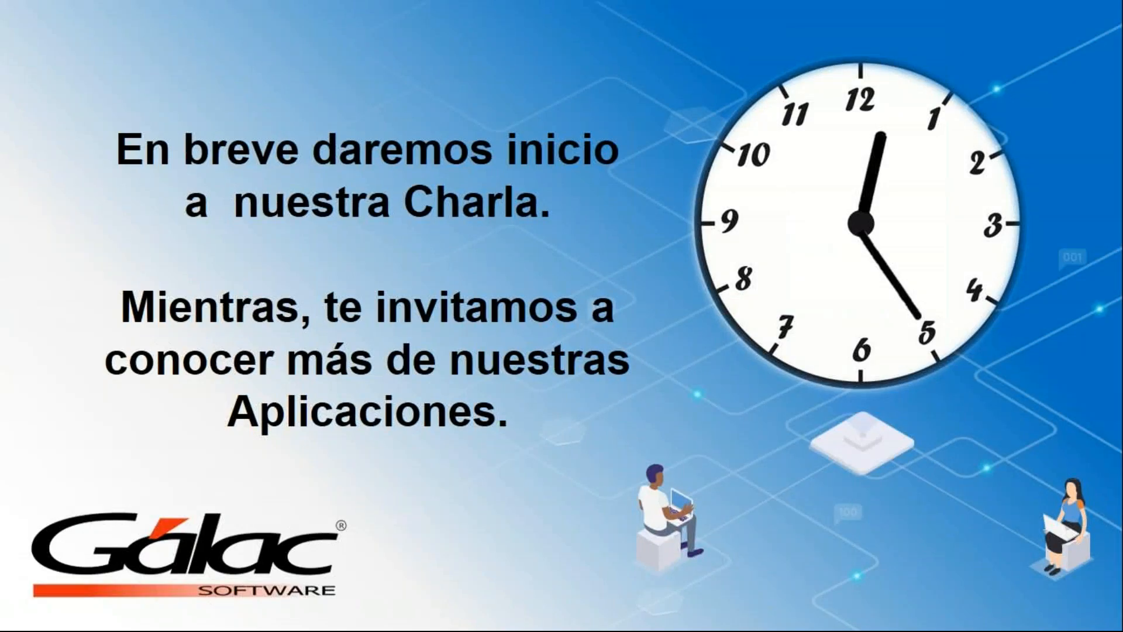
# Minimize both PowerPoint windows and close the Curso Basico de creacion de concepto folder window.
pyautogui.hotkey('alt', 'Tab')
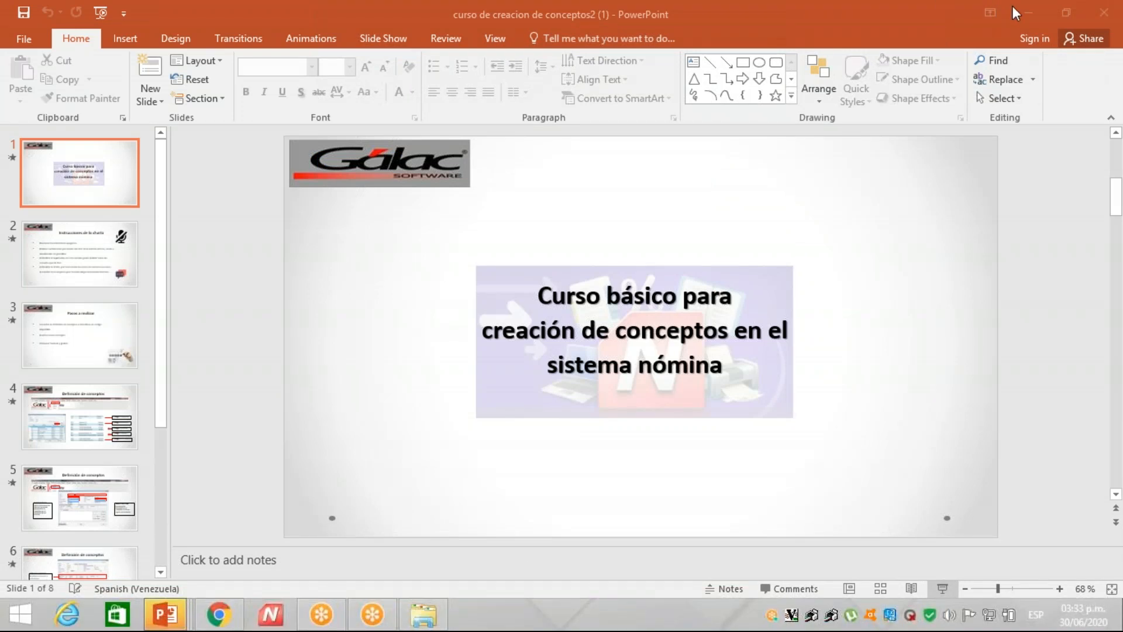
pyautogui.click(1031, 10)
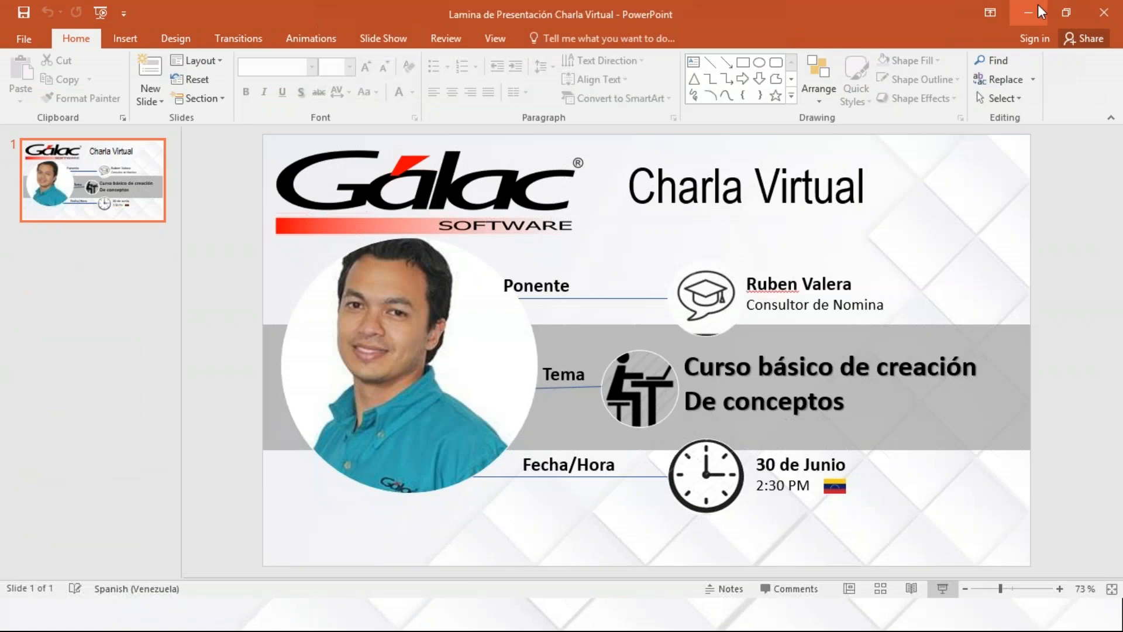
pyautogui.click(1037, 7)
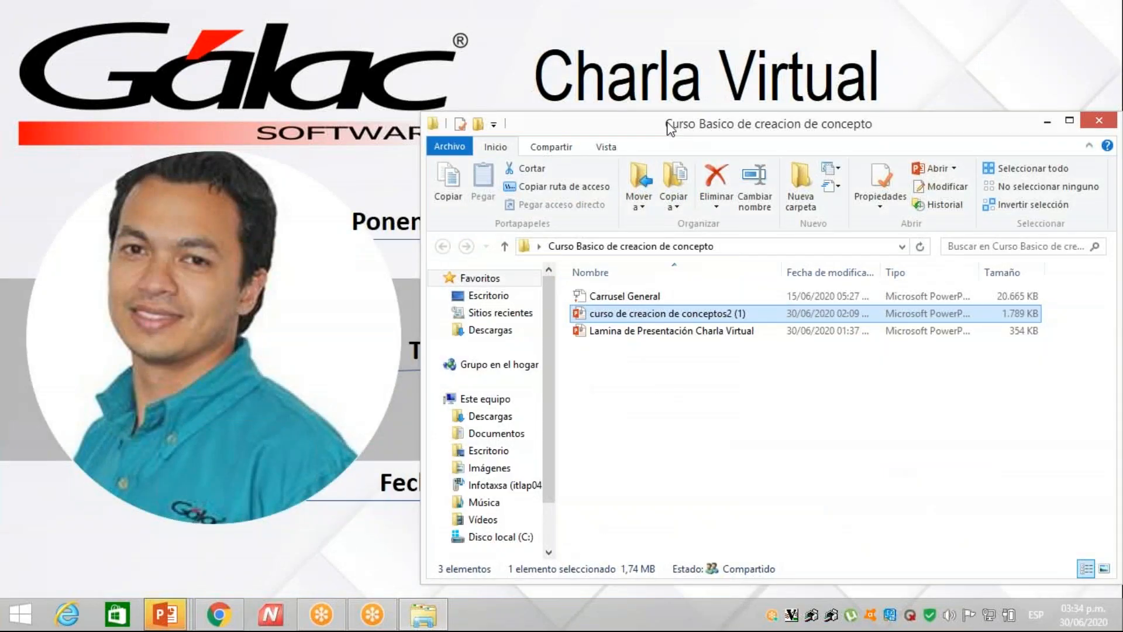
pyautogui.moveTo(609, 138); pyautogui.dragTo(305, 159)
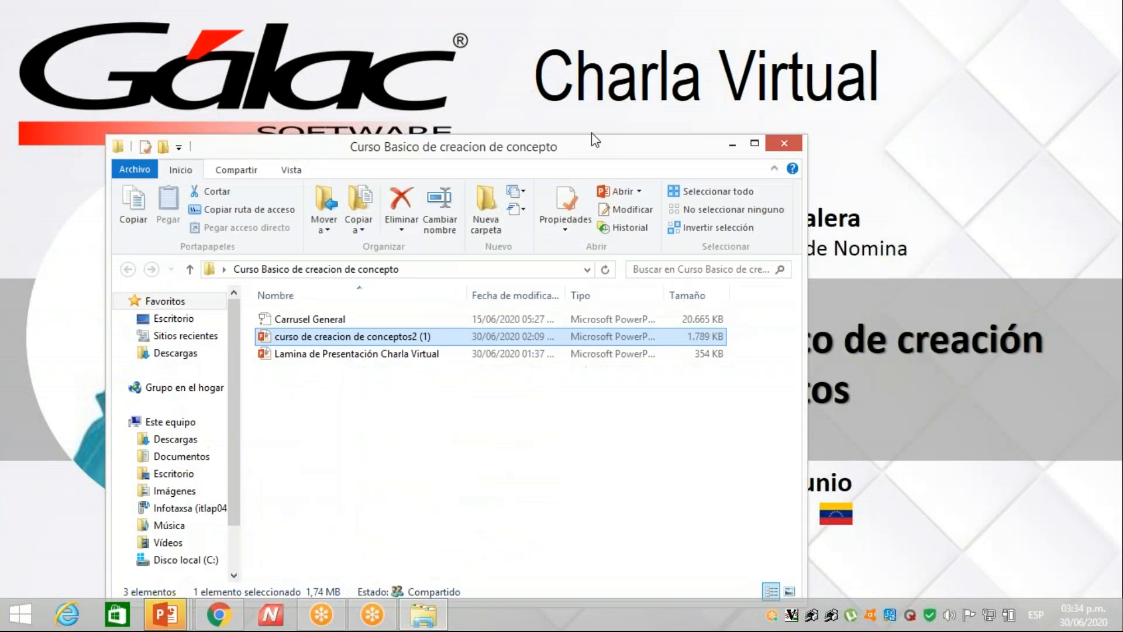
pyautogui.click(783, 145)
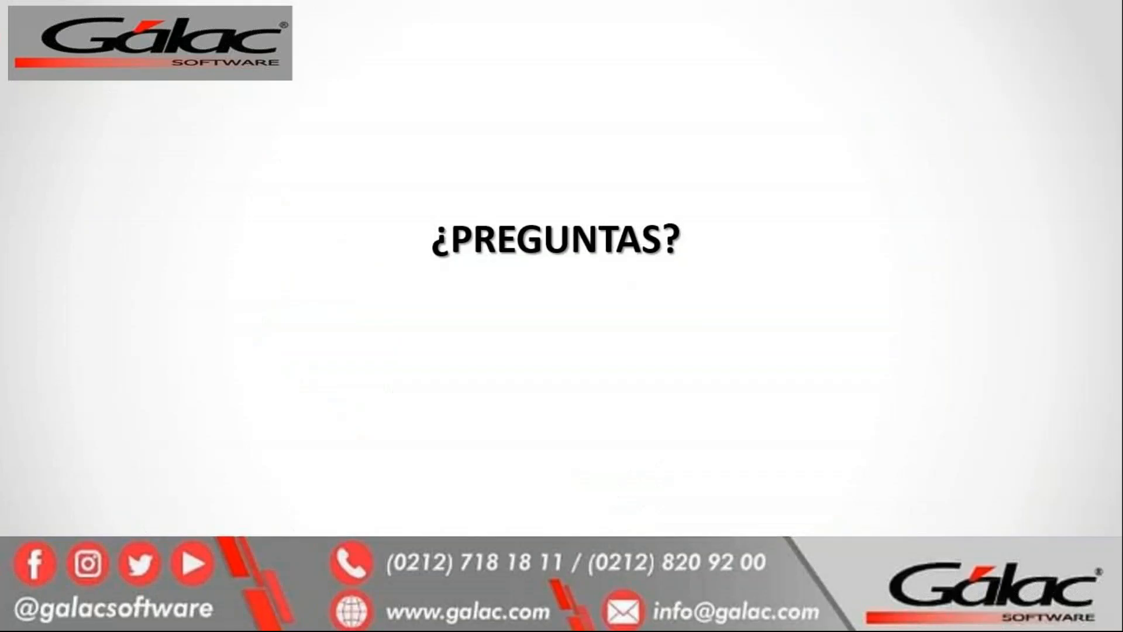
# Open Nómina Gálac and sign in with the user name and the account password.
pyautogui.hotkey('alt', 'Tab')
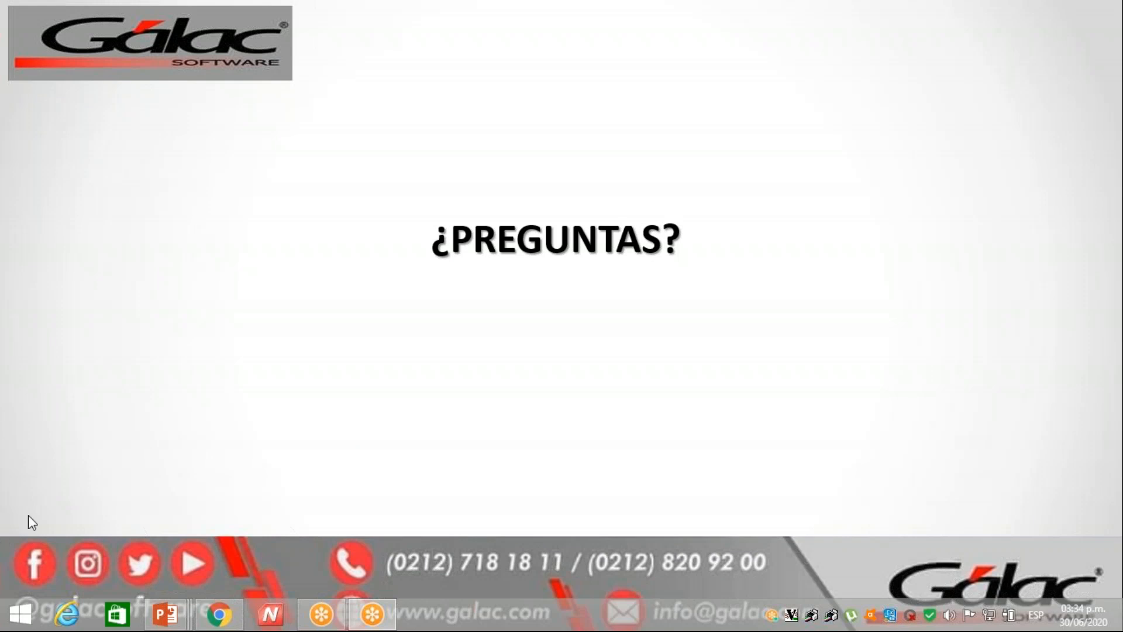
pyautogui.click(271, 613)
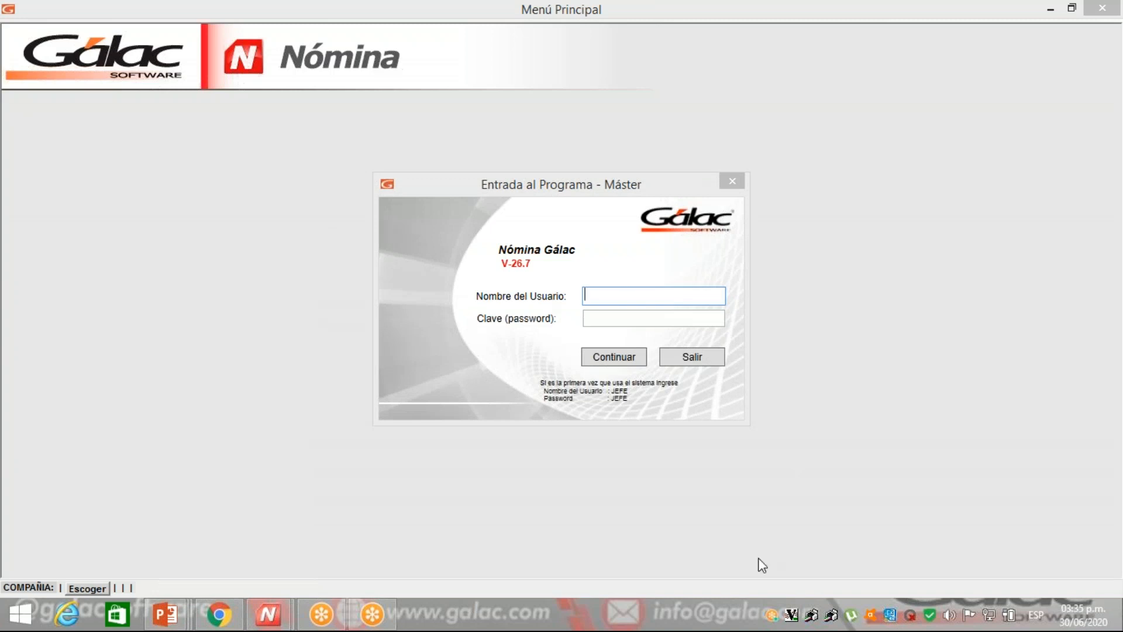
pyautogui.click(604, 294)
pyautogui.write('Ruben')
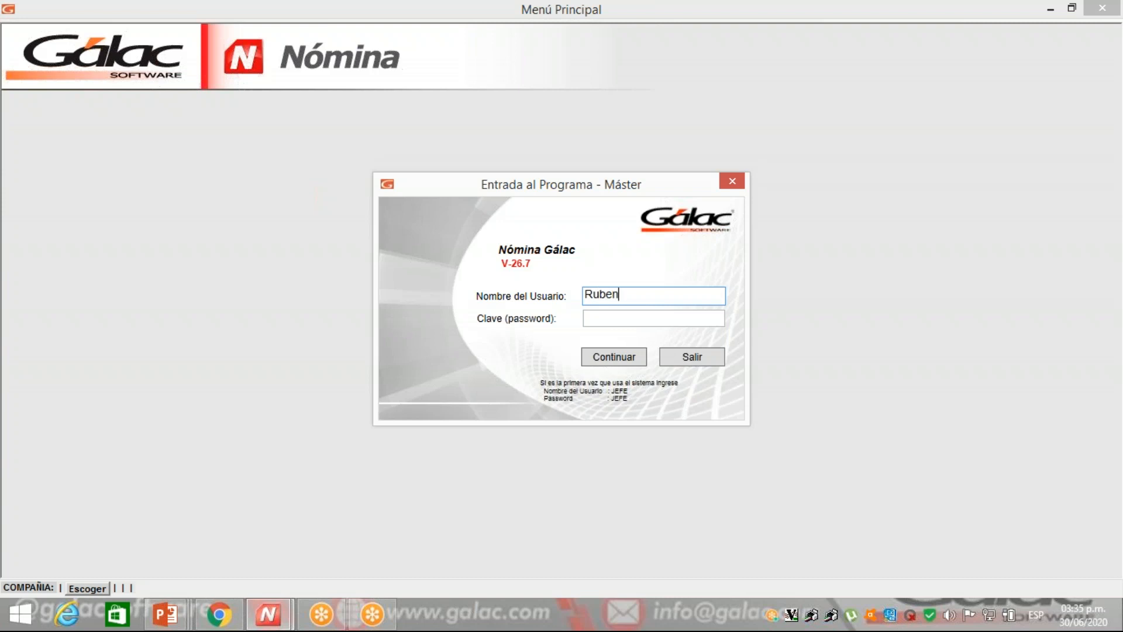
pyautogui.press('Tab')
pyautogui.write('••••')
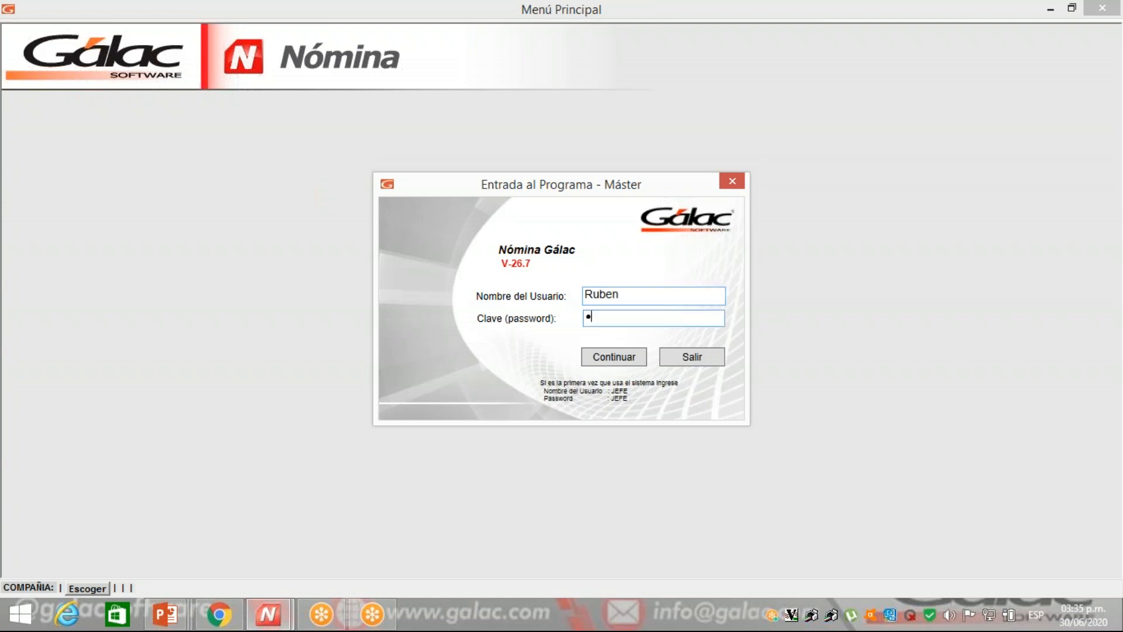
pyautogui.write('••••••')
pyautogui.click(610, 354)
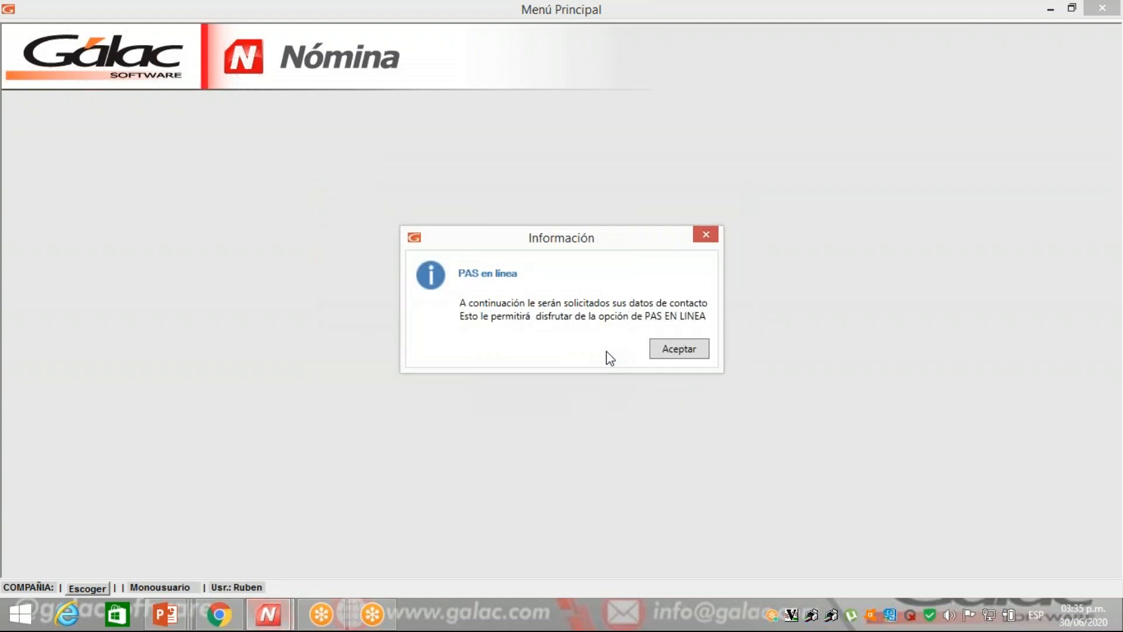
# Dismiss the PAS en línea notice and its contact form, and choose company GALAC CONSULTORES with payroll type NOMINA QUINCENAL.
pyautogui.click(696, 353)
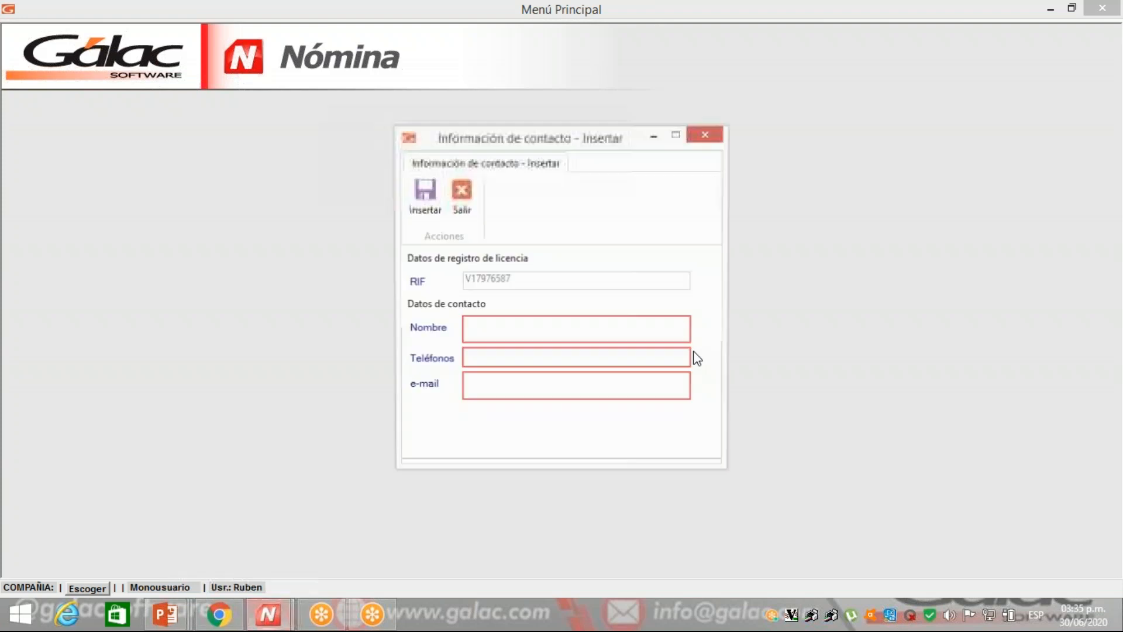
pyautogui.click(705, 136)
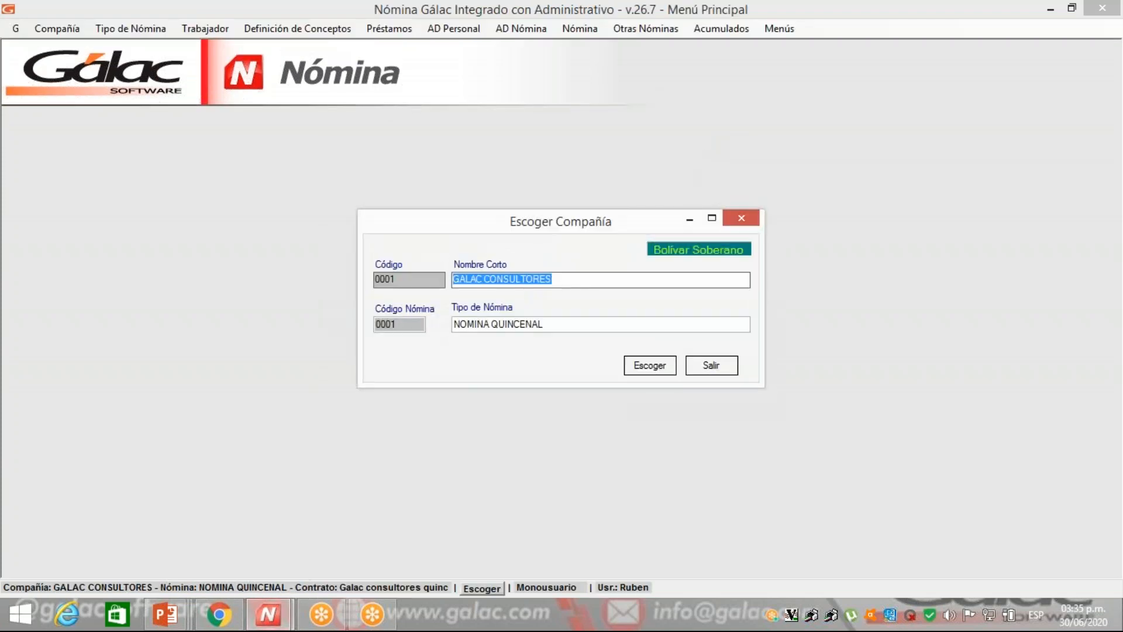
pyautogui.click(648, 367)
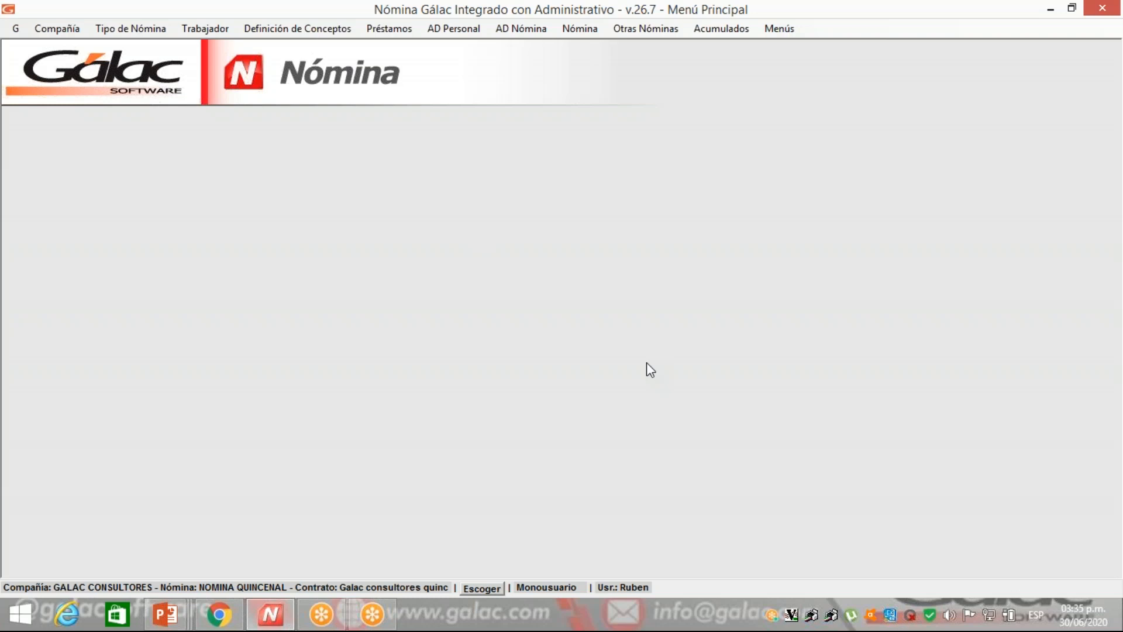
pyautogui.click(310, 29)
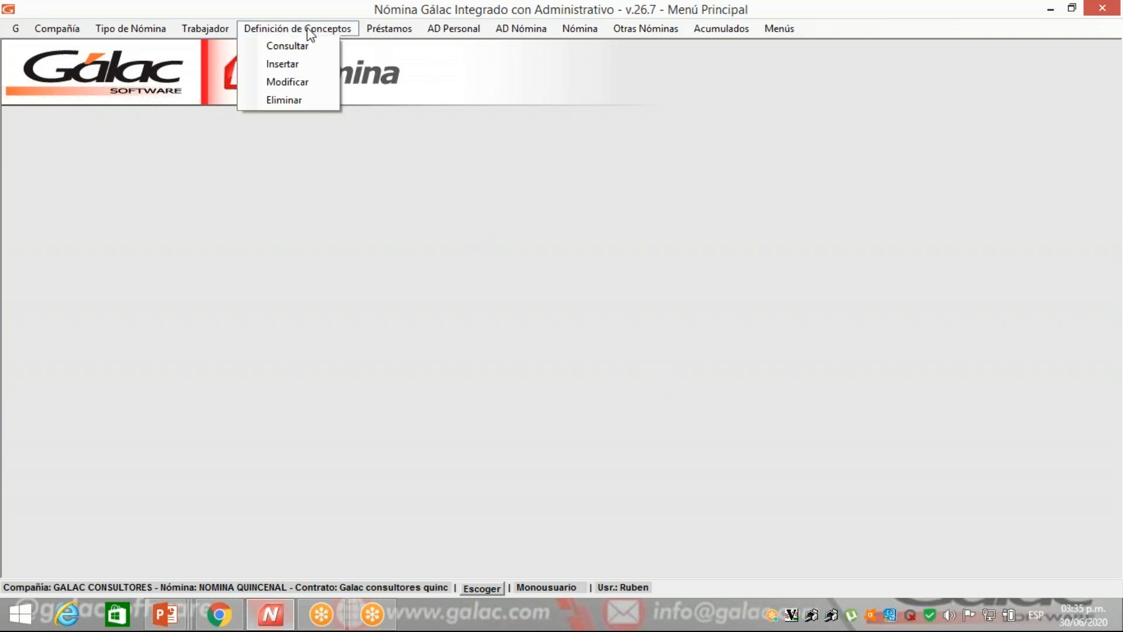
pyautogui.click(286, 54)
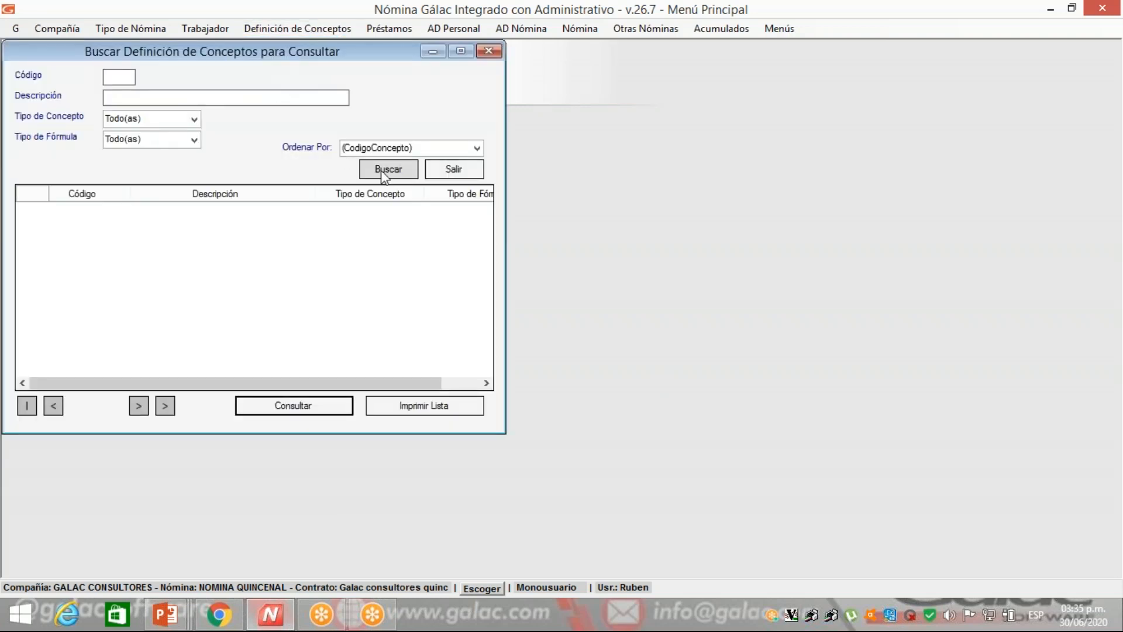
pyautogui.click(489, 51)
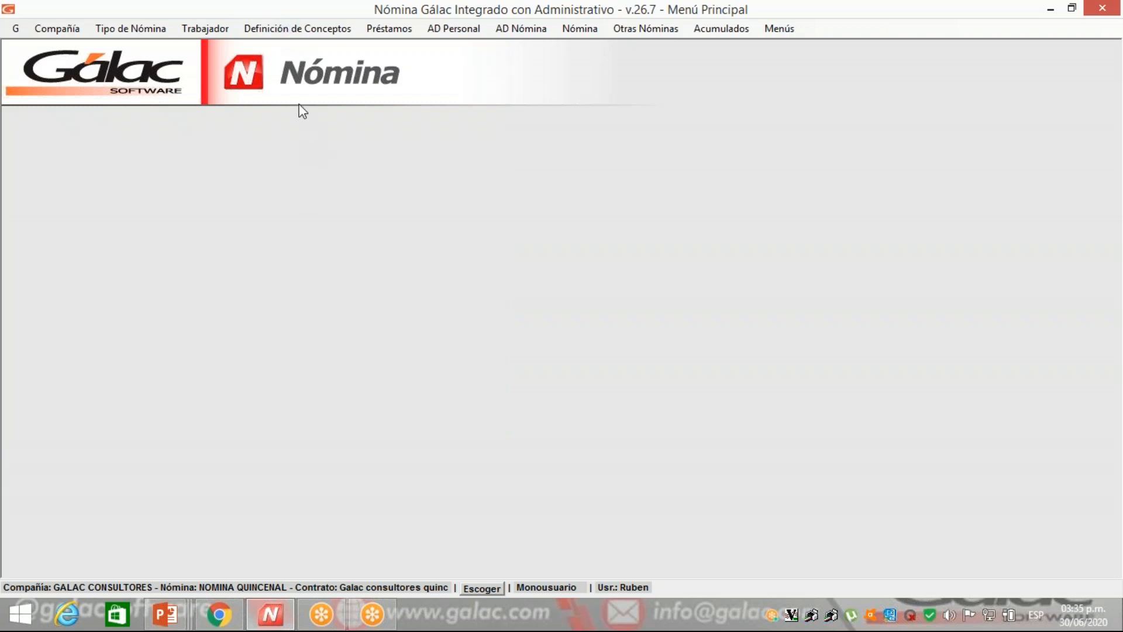
# Look up all concept definitions for consultation, without filtering by code, description or type.
pyautogui.click(287, 26)
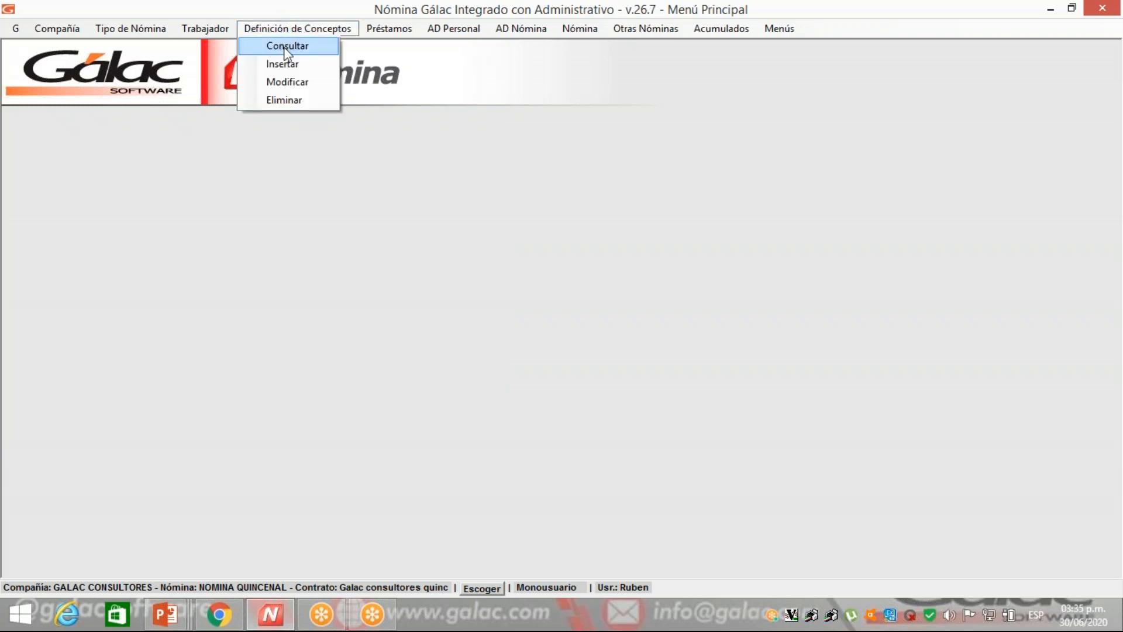
pyautogui.click(286, 47)
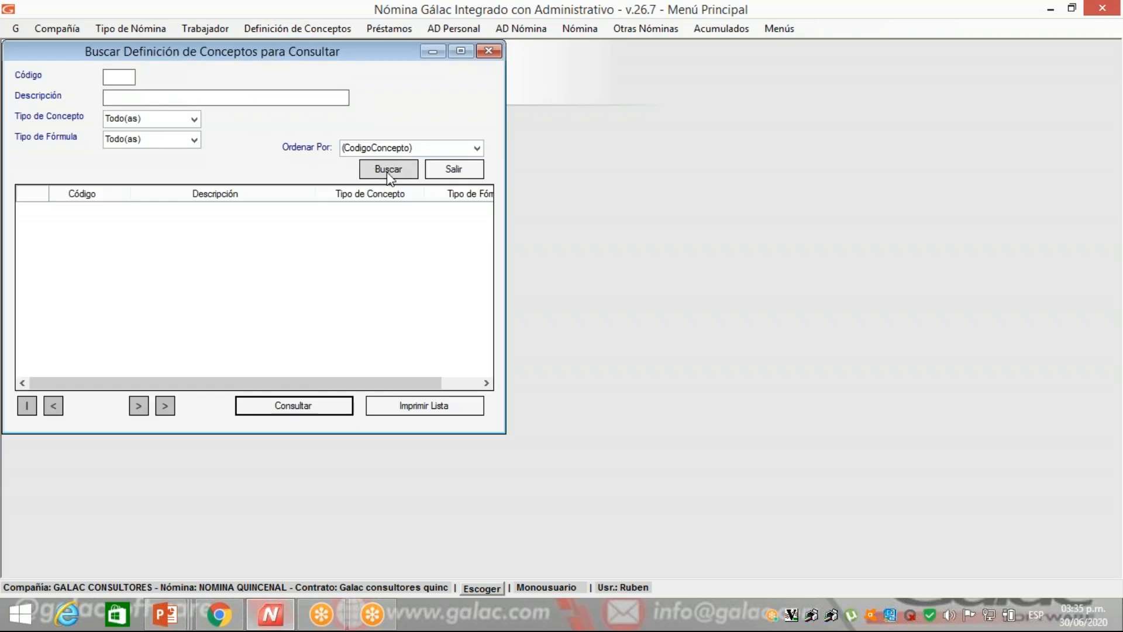
pyautogui.click(379, 174)
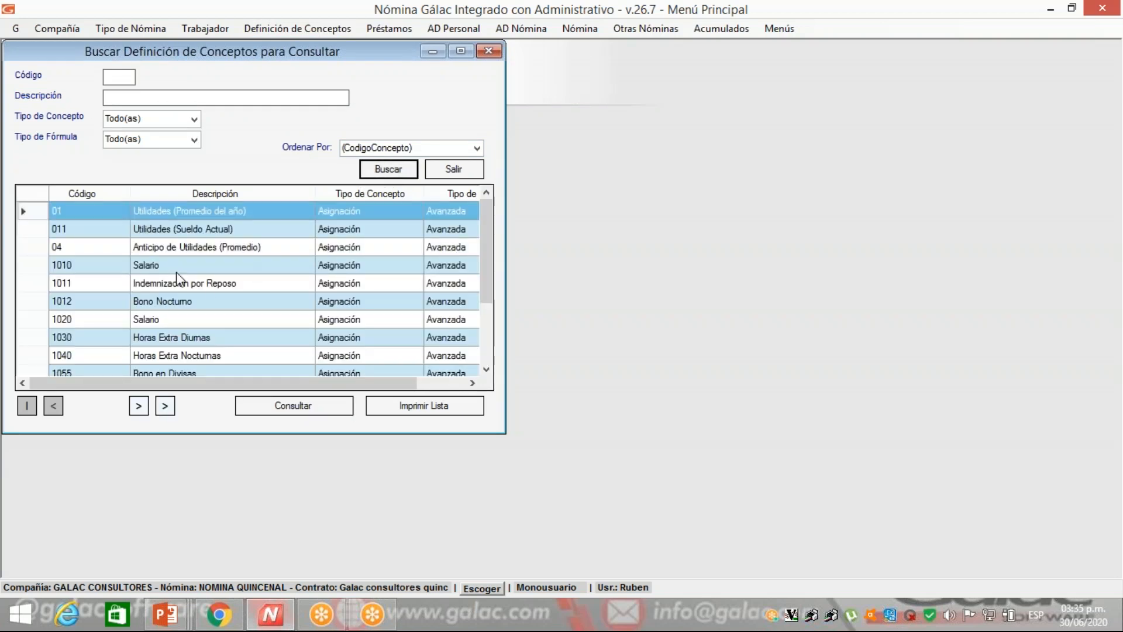
# Generate the printable list of concept definitions and review the codes, descriptions and types on its first page.
pyautogui.click(449, 413)
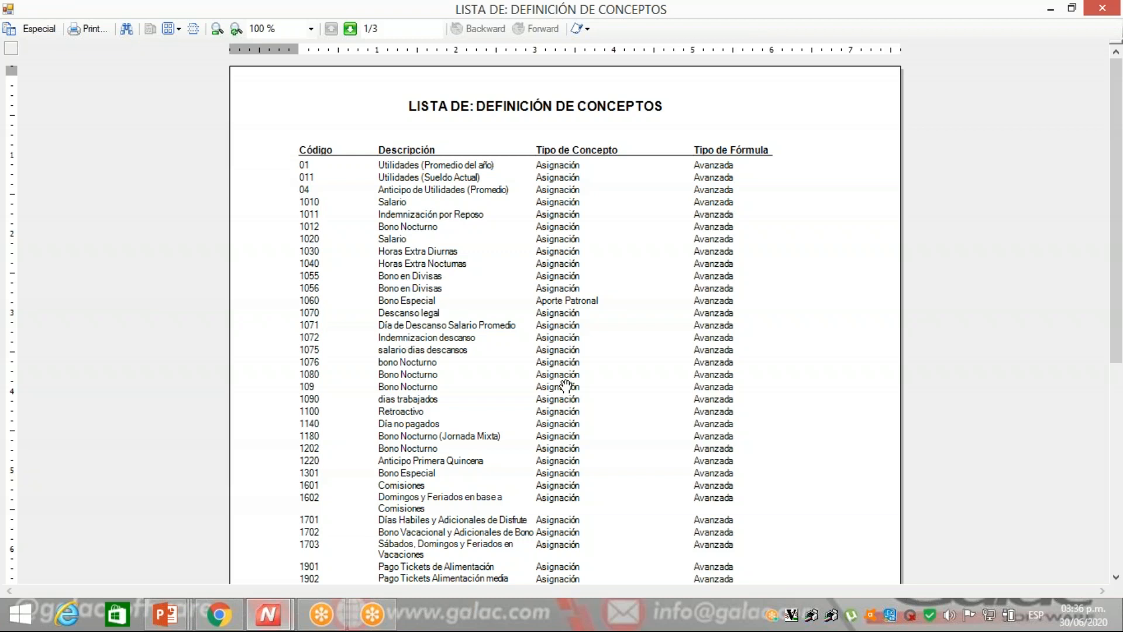
pyautogui.scroll(-3, 563, 283)
pyautogui.scroll(-3, 562, 284)
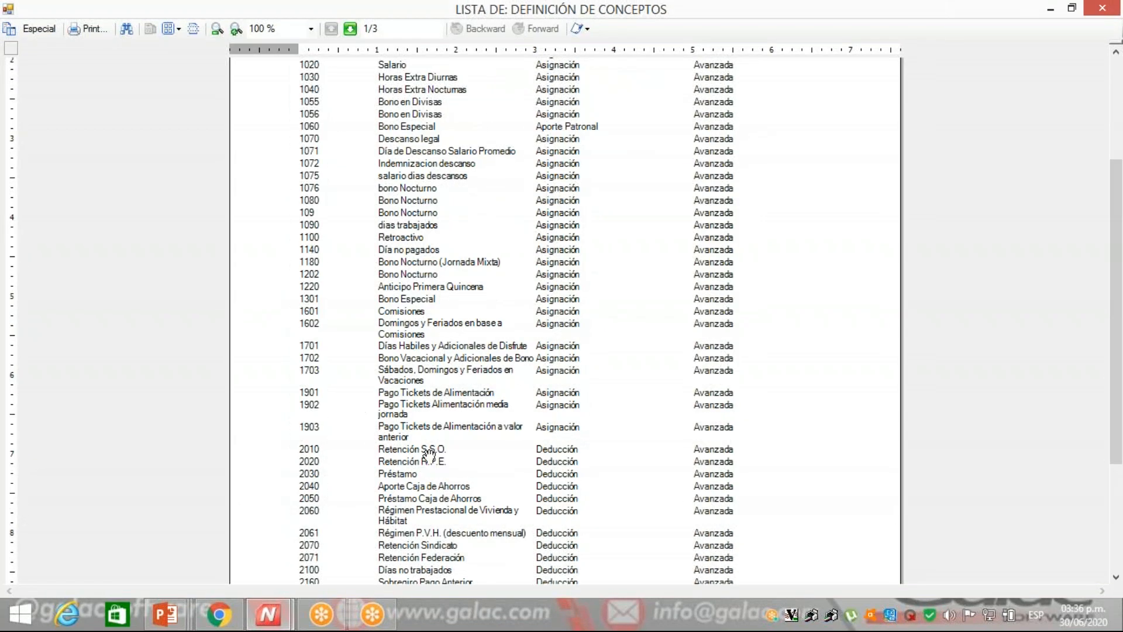
pyautogui.scroll(-4, 433, 460)
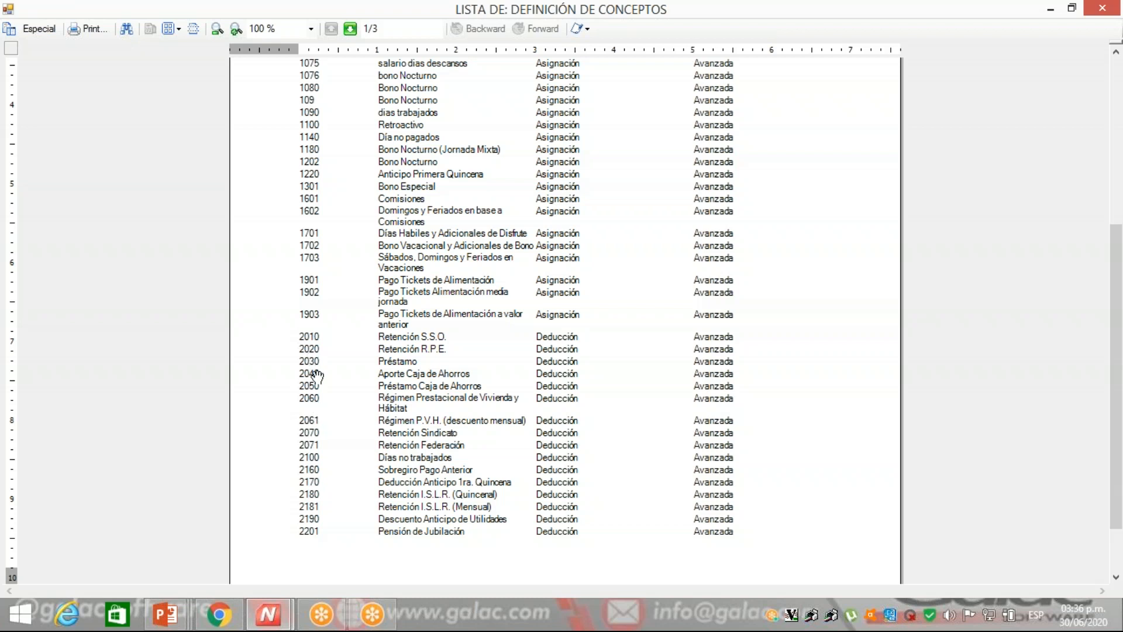
pyautogui.scroll(5, 576, 161)
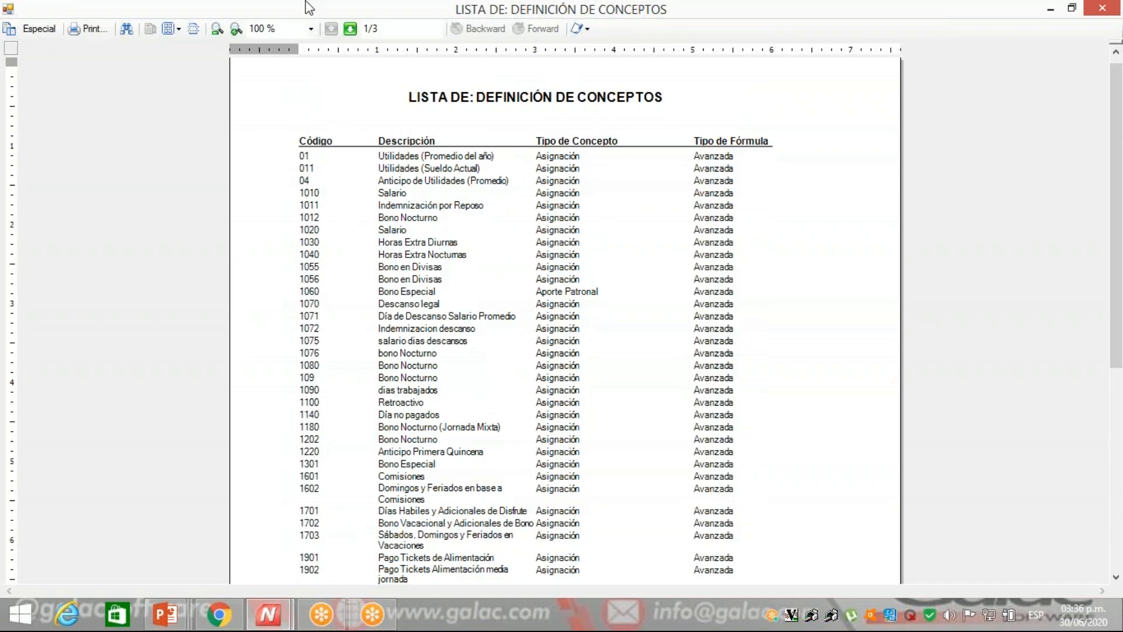
# Review the second page of the concept list, return to the first page and close the report.
pyautogui.click(350, 29)
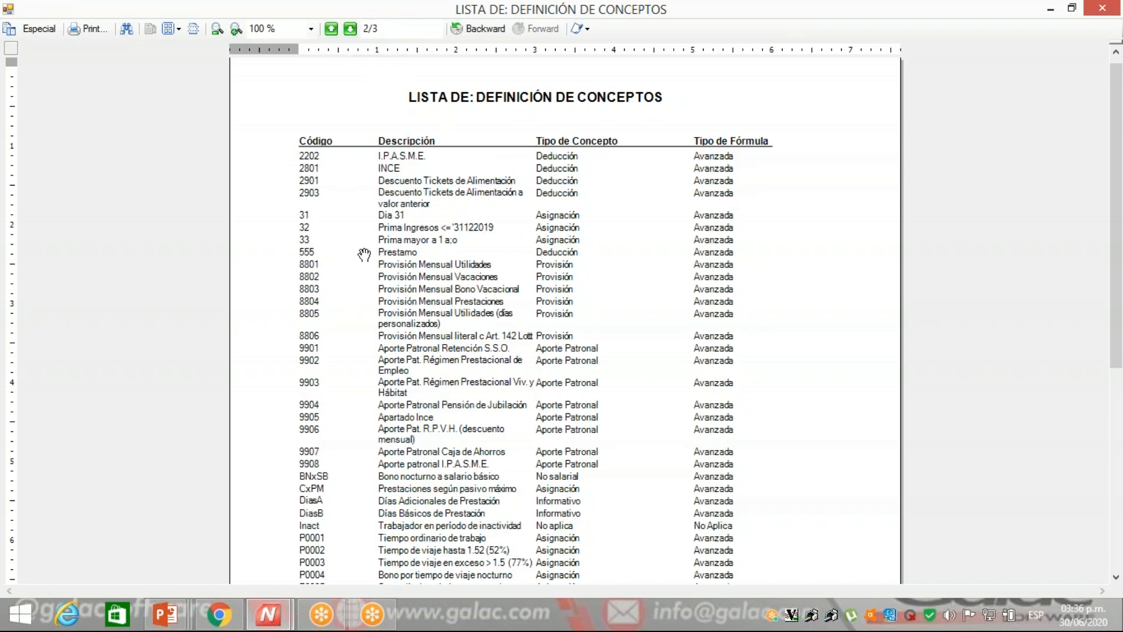
pyautogui.scroll(-3, 380, 386)
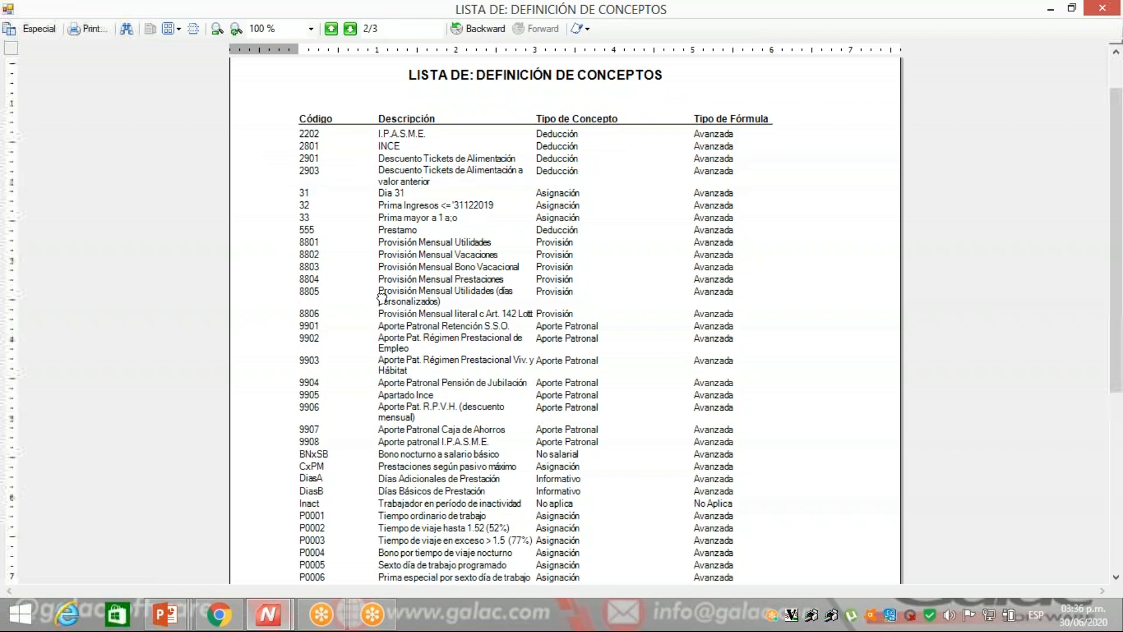
pyautogui.scroll(-5, 400, 447)
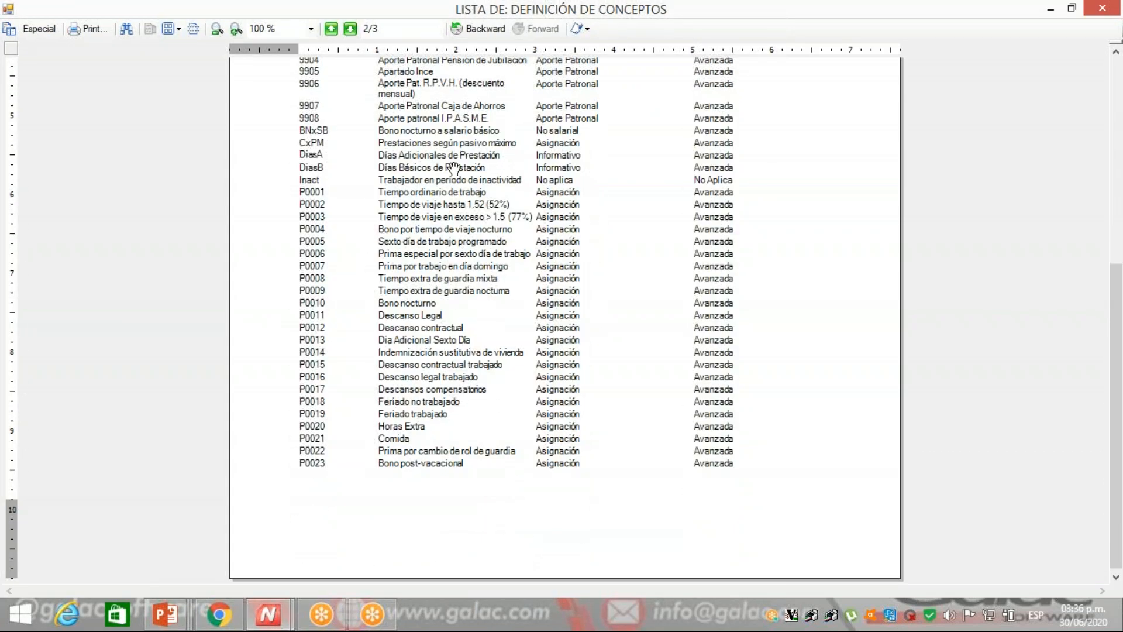
pyautogui.moveTo(455, 170); pyautogui.dragTo(448, 339)
pyautogui.scroll(5, 449, 338)
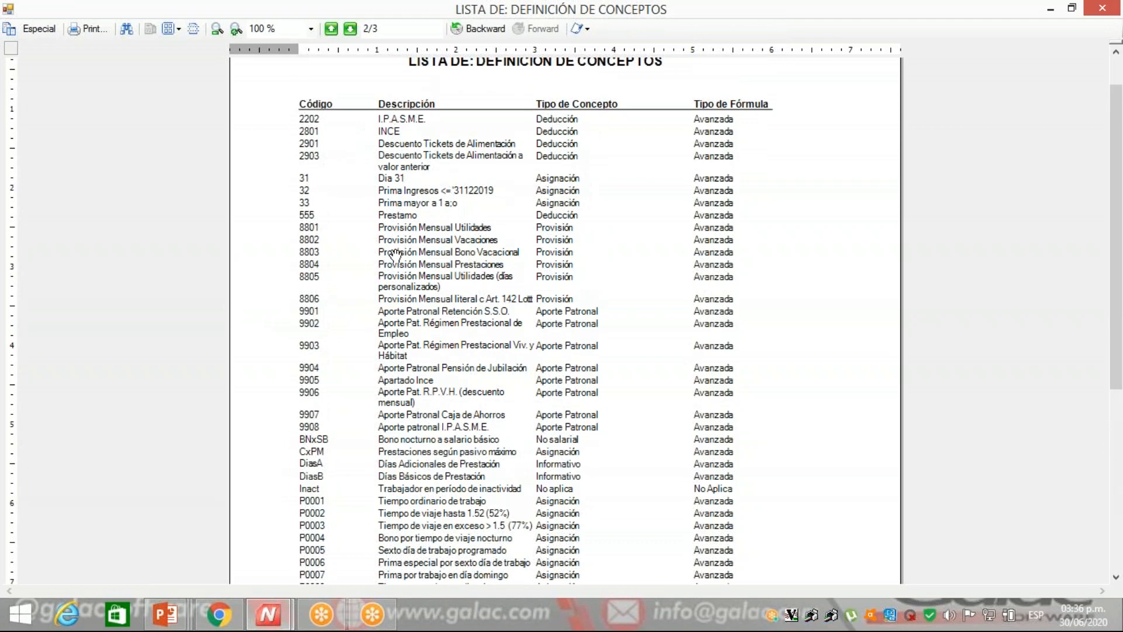
pyautogui.click(331, 29)
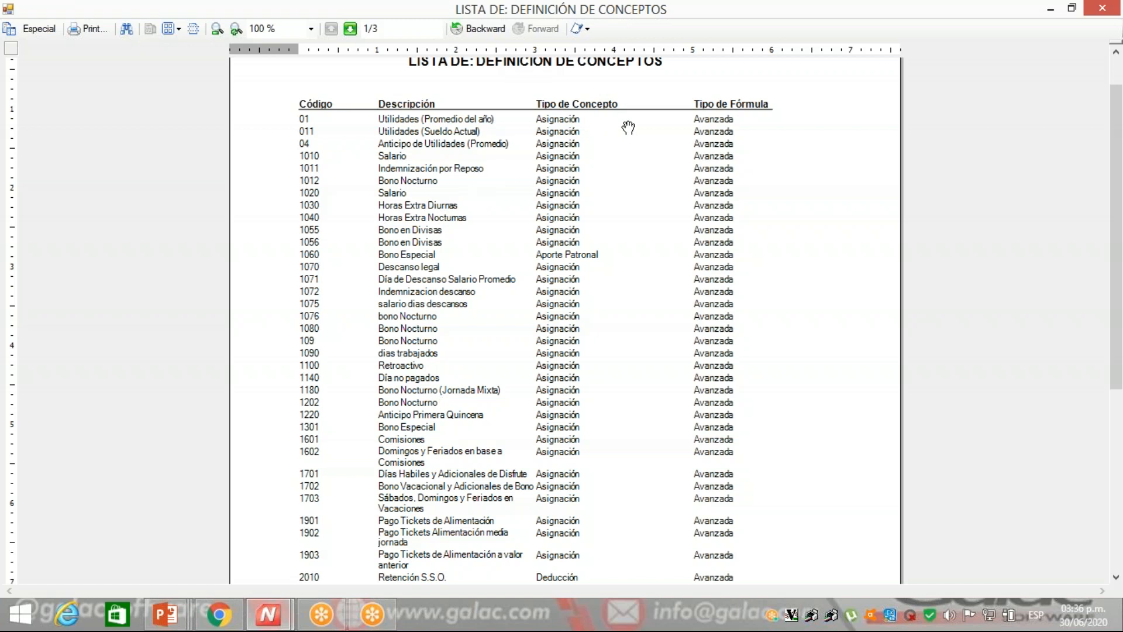
pyautogui.click(1102, 10)
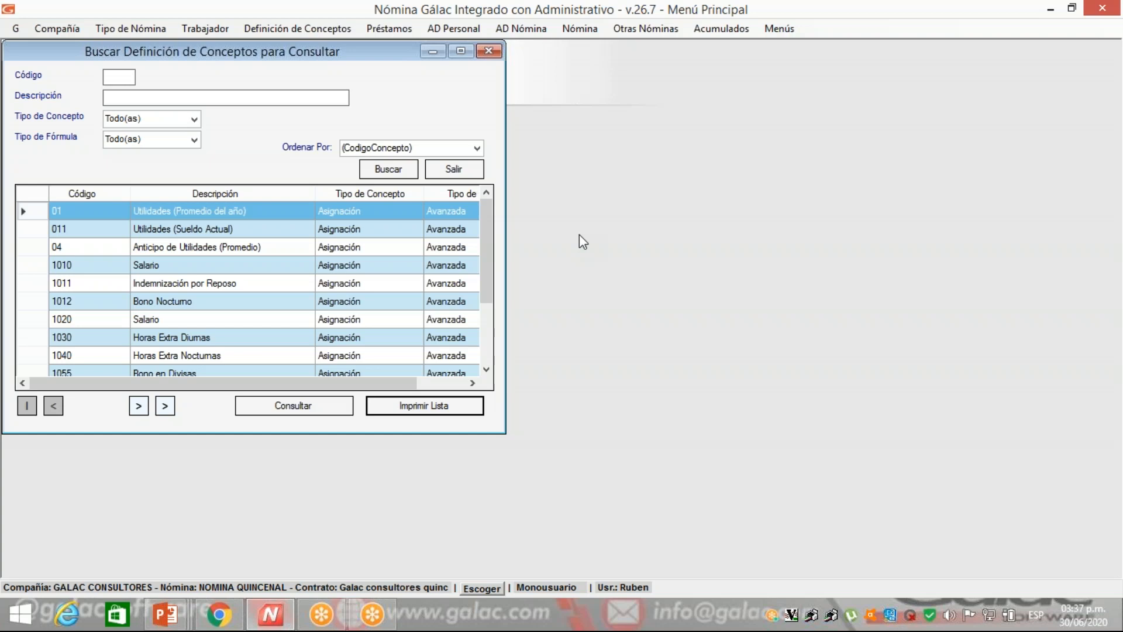
# Select concept 011, Utilidades (Sueldo Actual), and return the selection to concept 01, Utilidades (Promedio del año).
pyautogui.moveTo(485, 223); pyautogui.dragTo(475, 199)
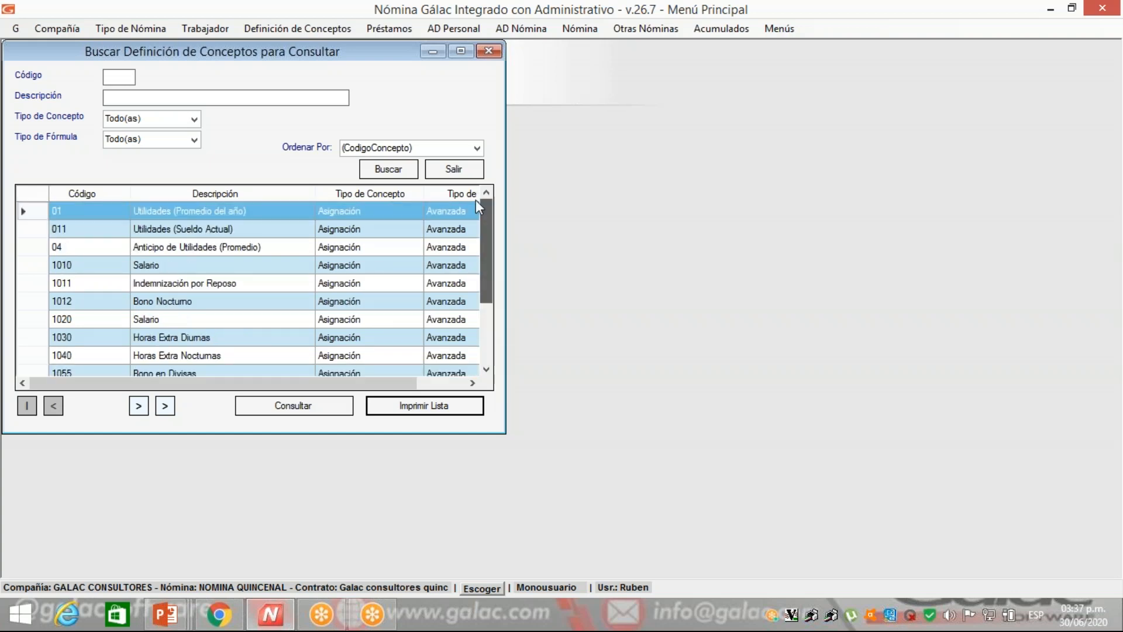
pyautogui.click(107, 228)
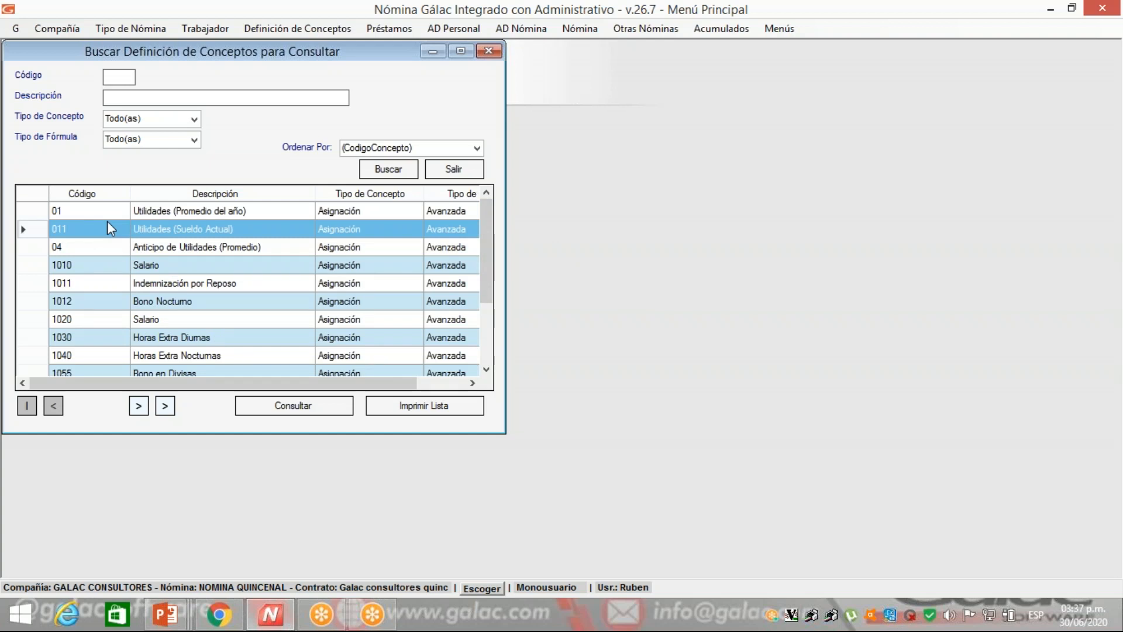
pyautogui.click(85, 213)
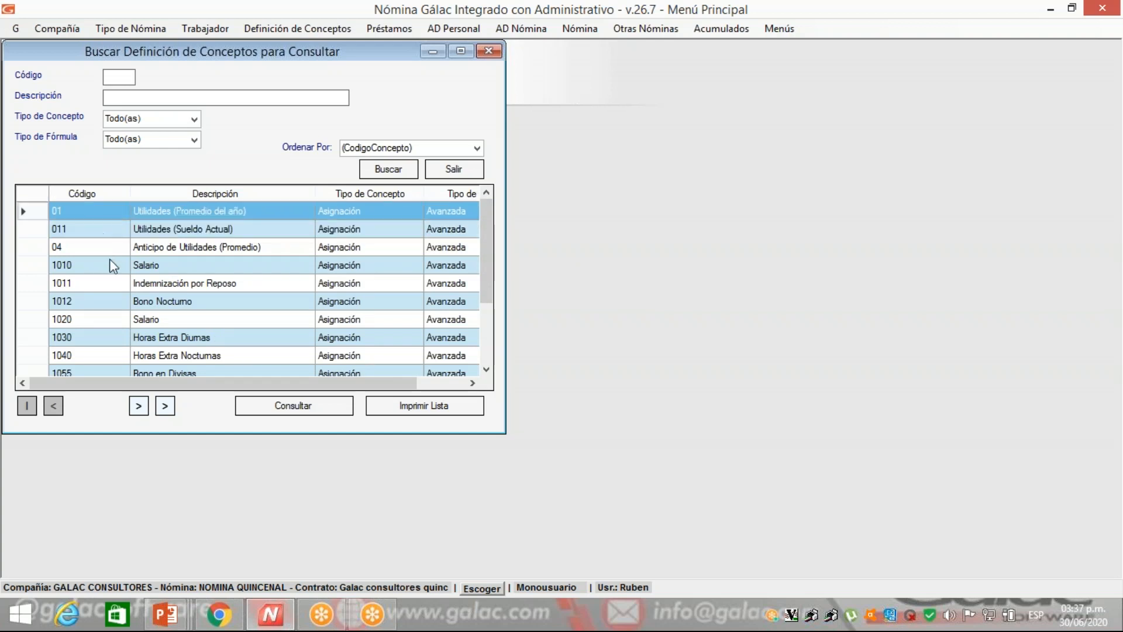
# Step through concepts 1010, 1011, 1020 and 1030 in the list to examine their codes and descriptions.
pyautogui.click(132, 263)
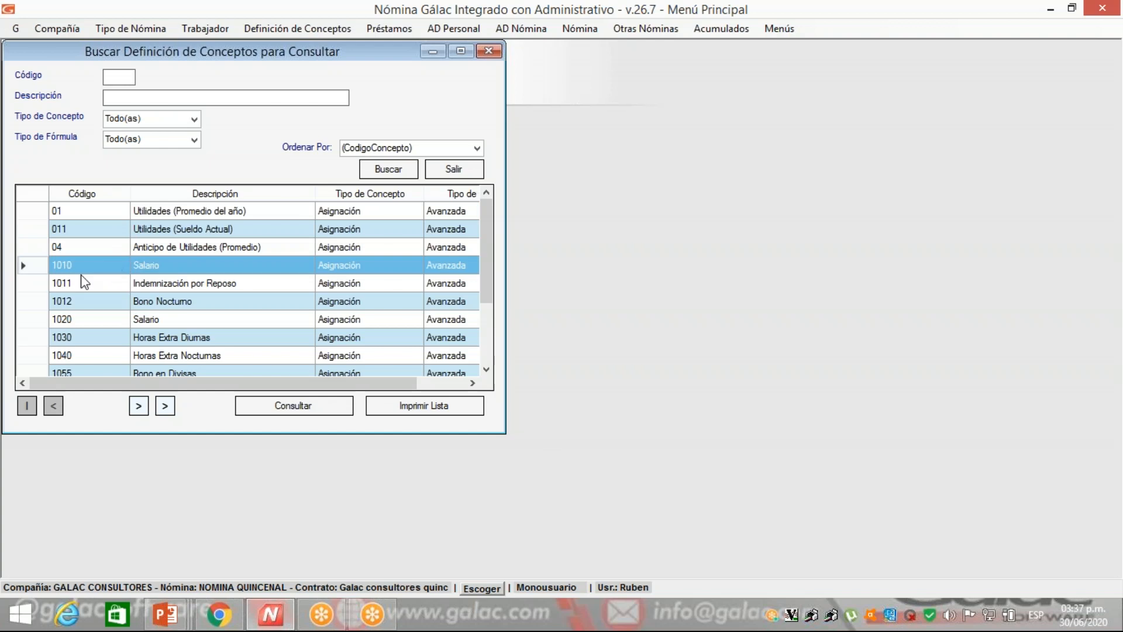
pyautogui.click(101, 286)
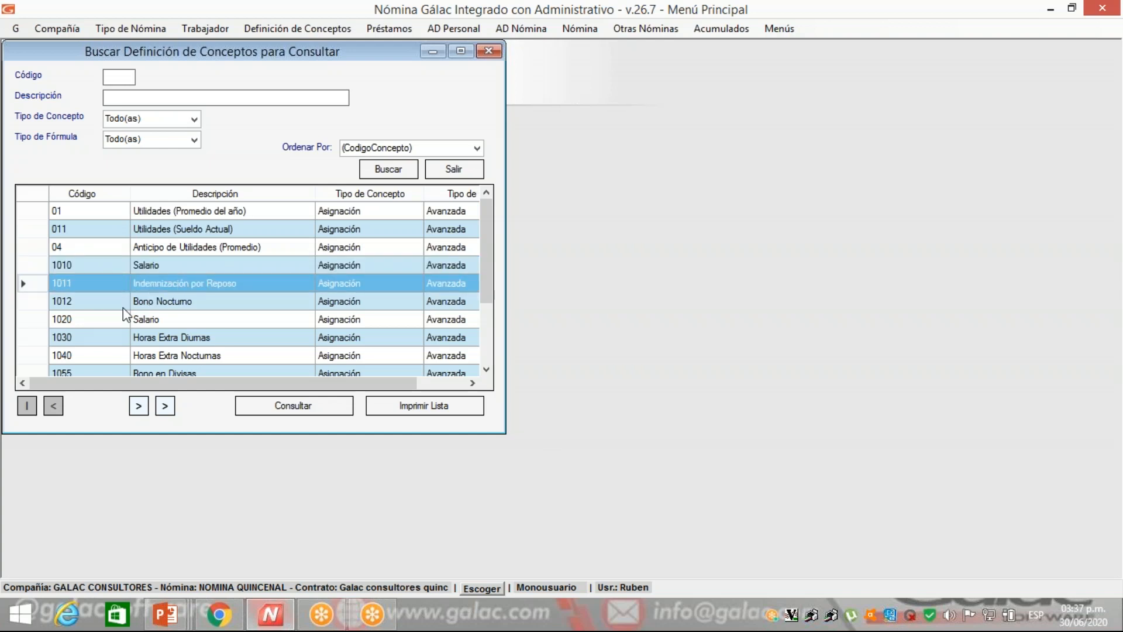
pyautogui.click(85, 318)
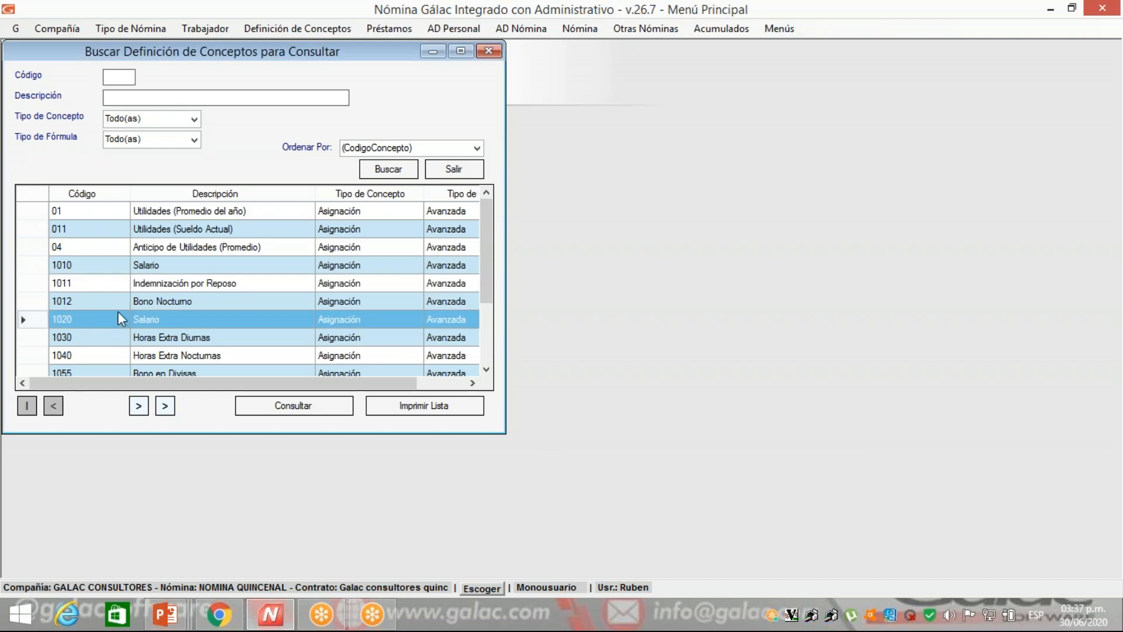
pyautogui.click(92, 340)
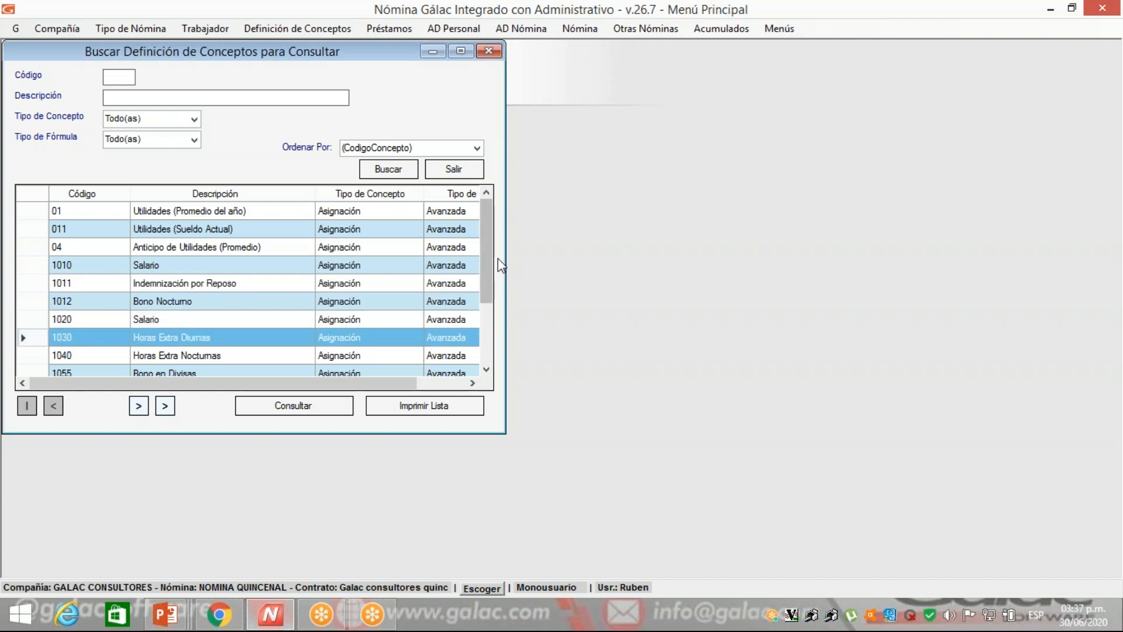
# Compare the codes of concepts 1030, 1040 and 1055 to see the gaps between them, and close the concept search.
pyautogui.moveTo(492, 280); pyautogui.dragTo(486, 309)
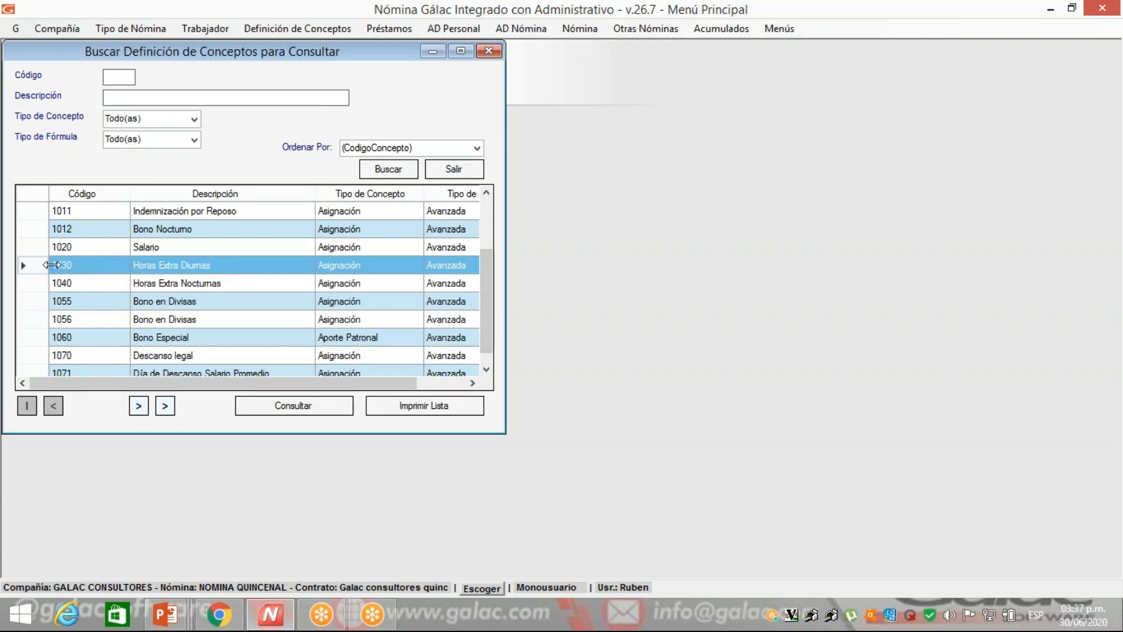
pyautogui.click(68, 286)
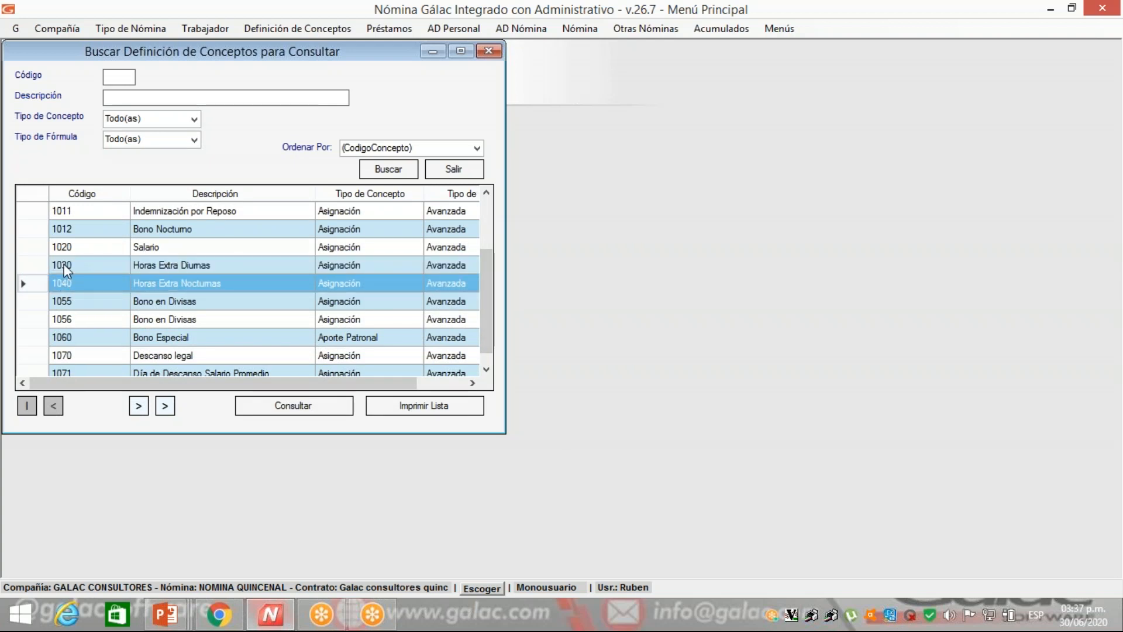
pyautogui.click(65, 265)
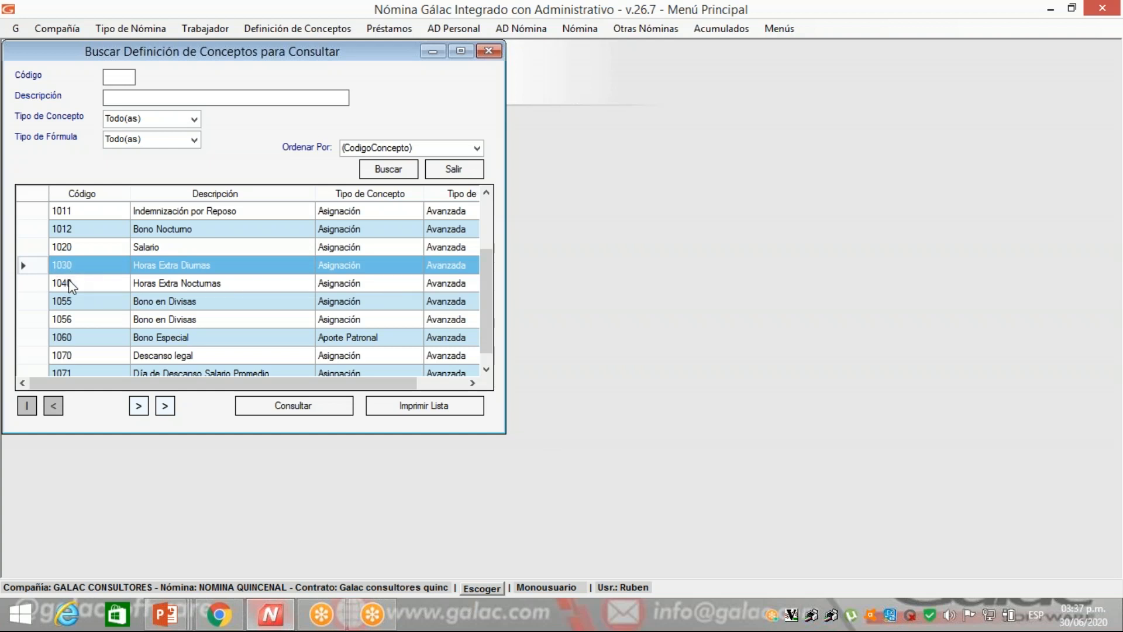
pyautogui.click(93, 283)
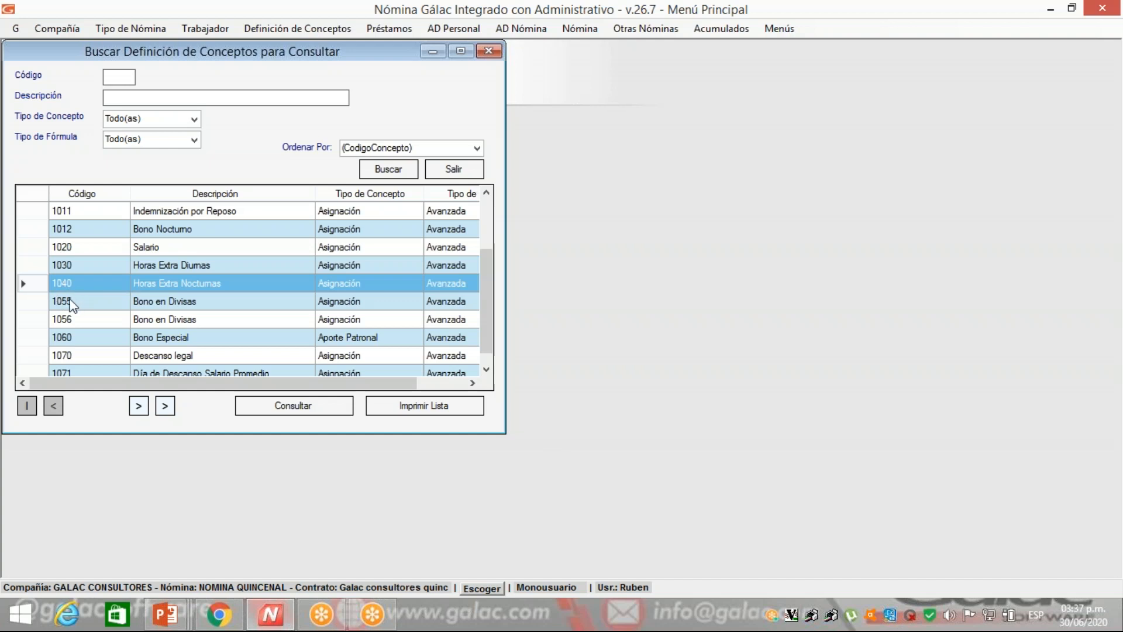
pyautogui.click(103, 308)
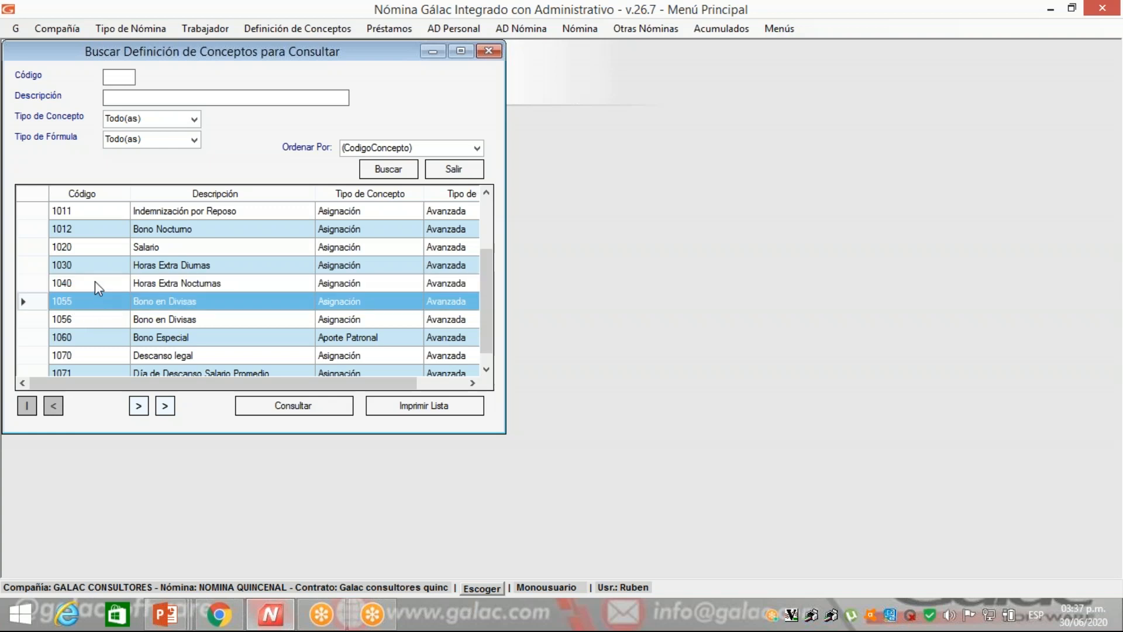
pyautogui.click(95, 281)
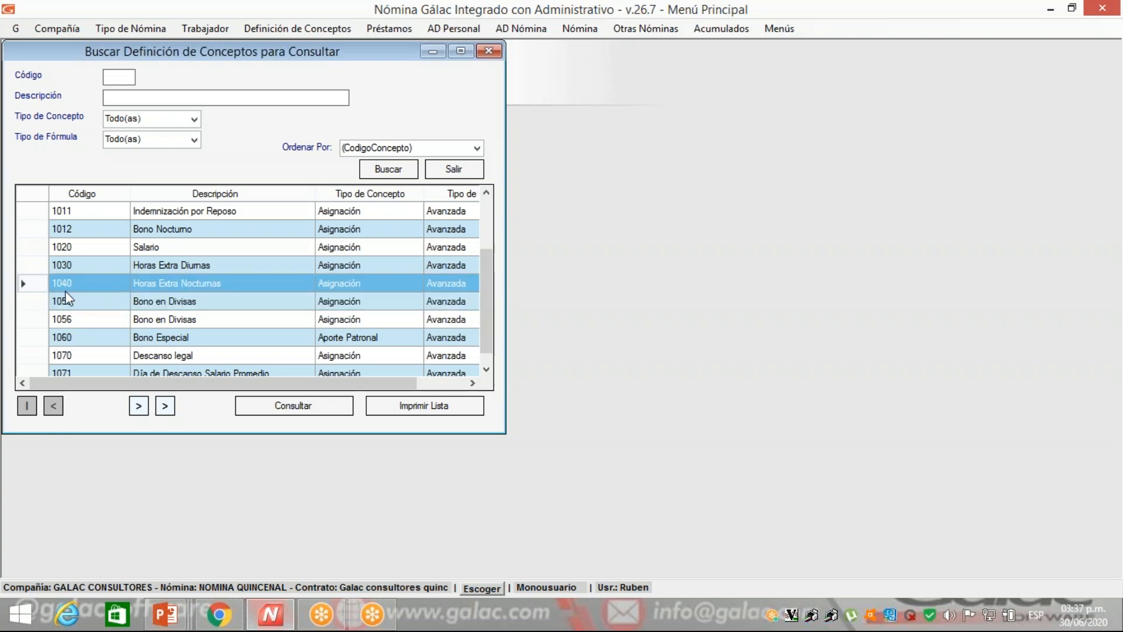
pyautogui.click(157, 267)
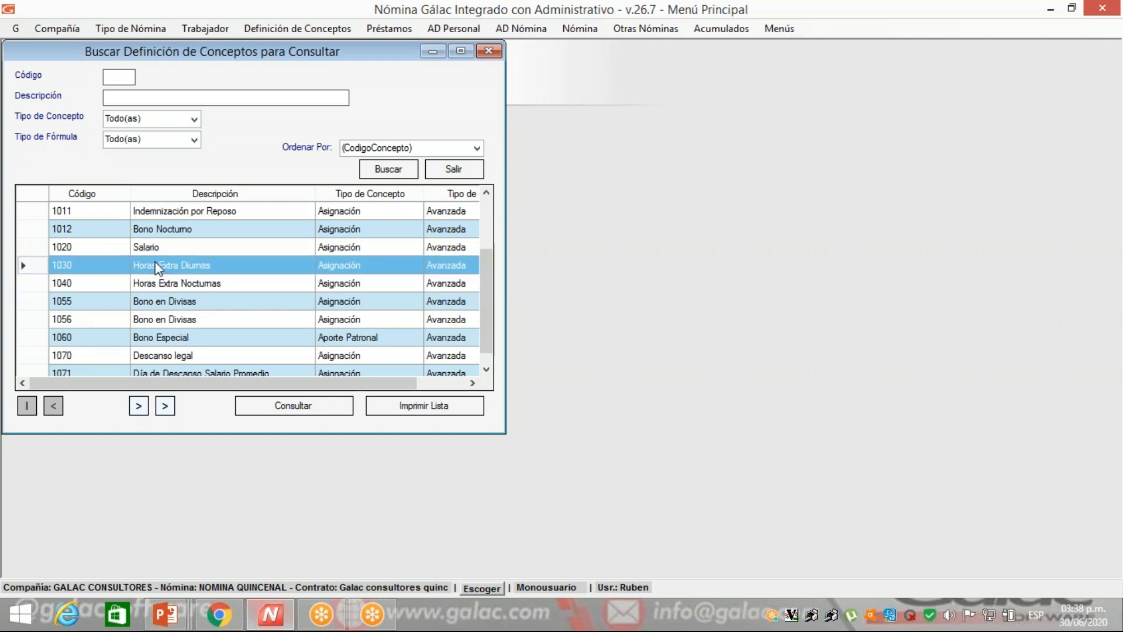
pyautogui.click(158, 285)
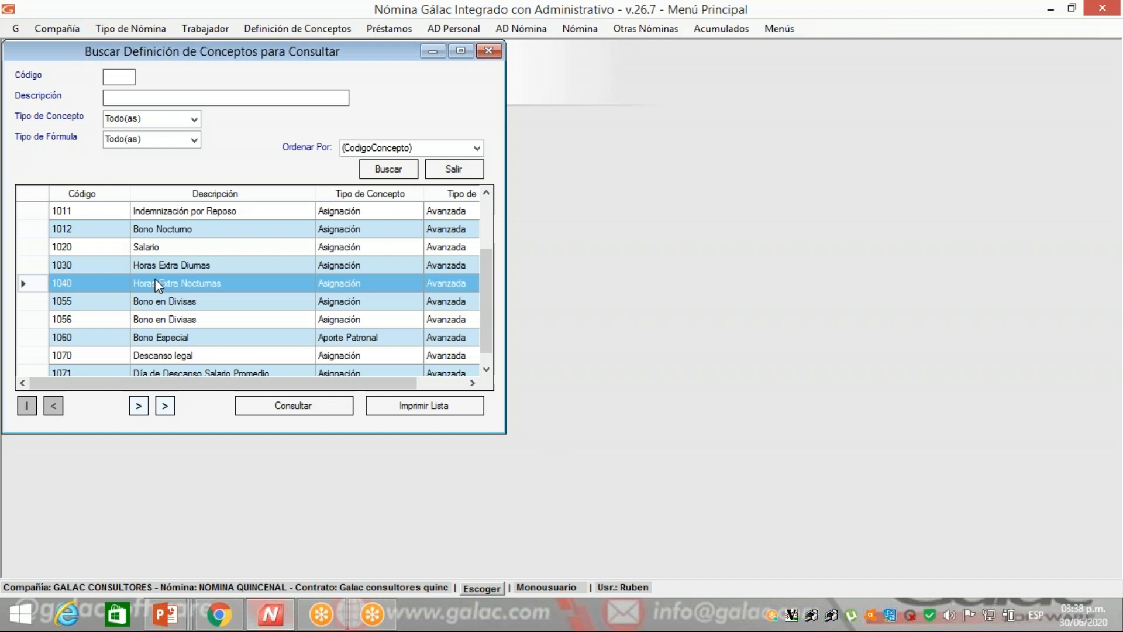
pyautogui.click(142, 265)
pyautogui.click(143, 288)
pyautogui.click(73, 303)
pyautogui.click(67, 280)
pyautogui.click(69, 264)
pyautogui.click(68, 276)
pyautogui.click(455, 169)
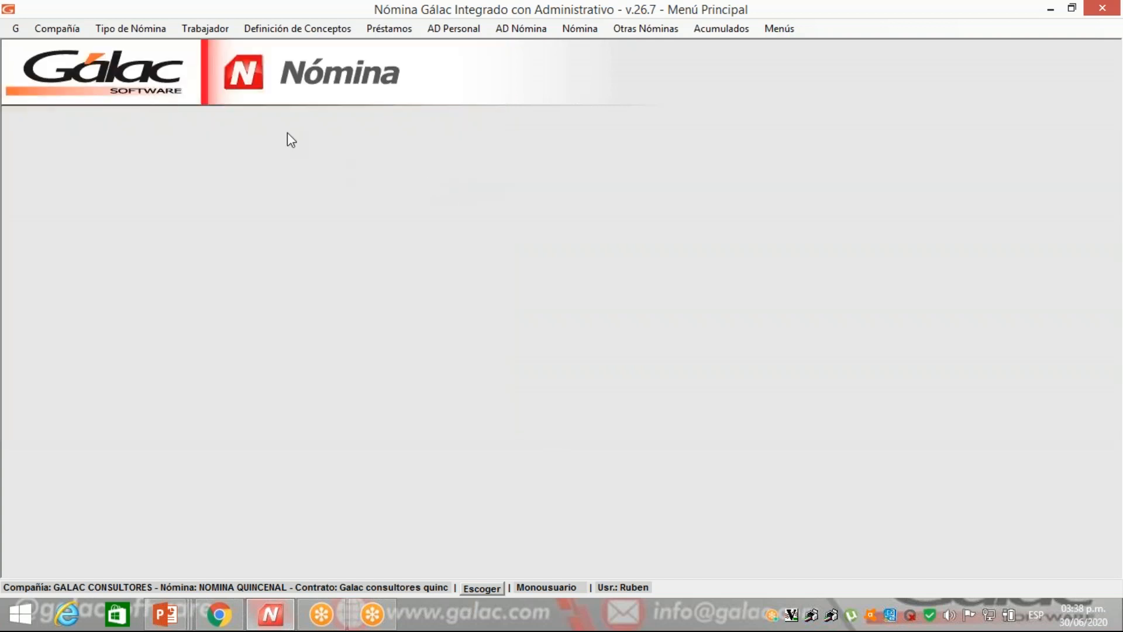
# Start a new concept definition with code 1041 and the description "Domingo o Feriado Laborado".
pyautogui.click(301, 28)
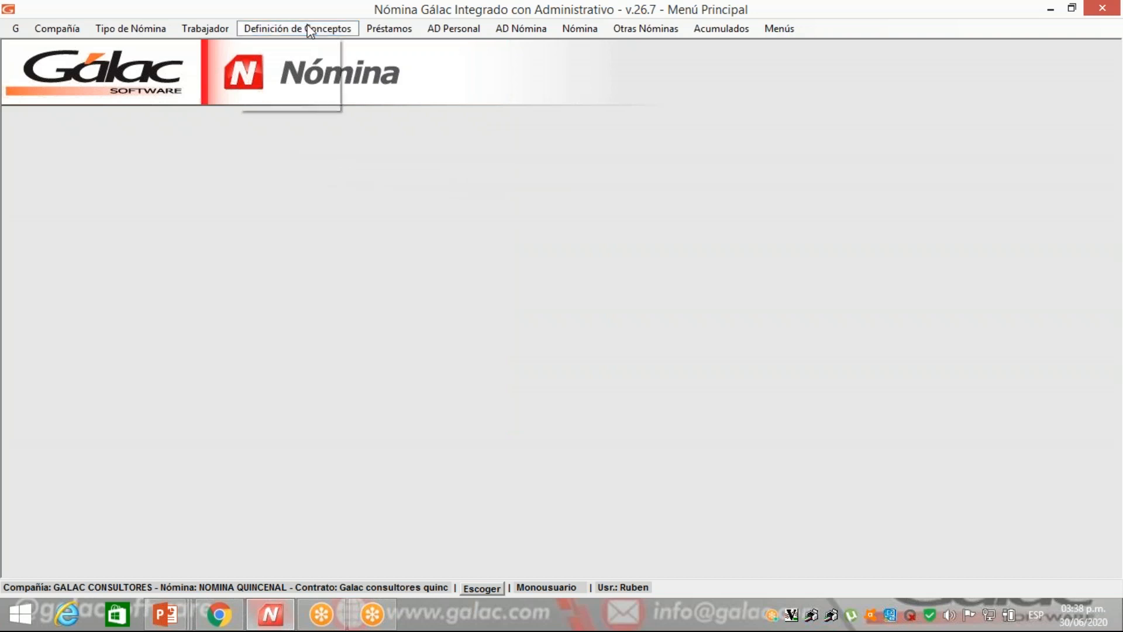
pyautogui.click(293, 66)
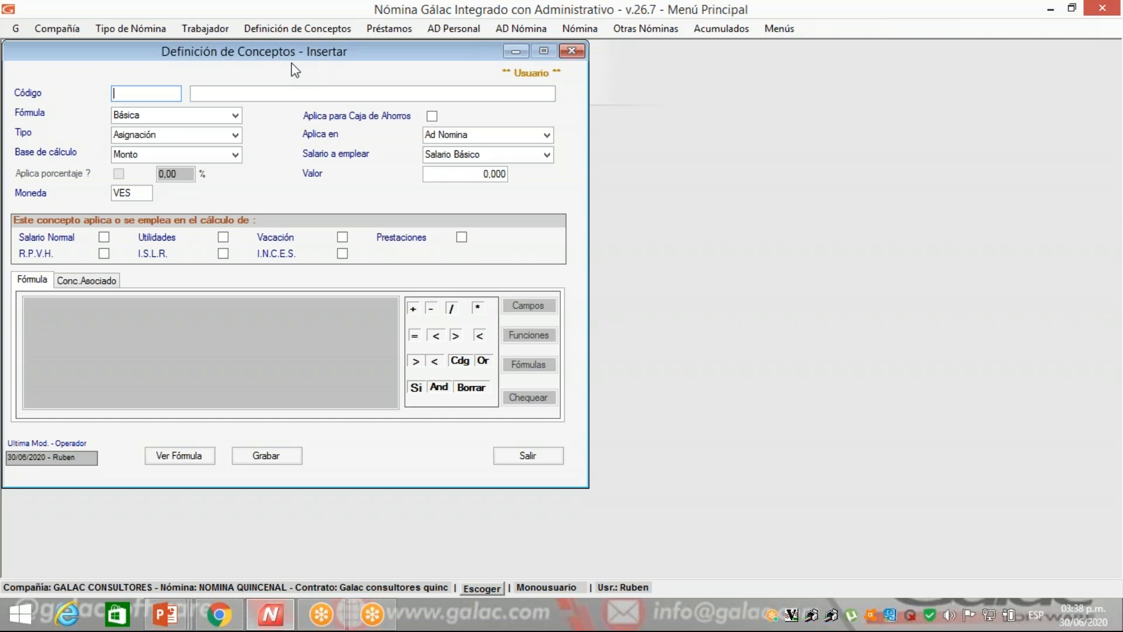
pyautogui.write('1041')
pyautogui.press('Tab')
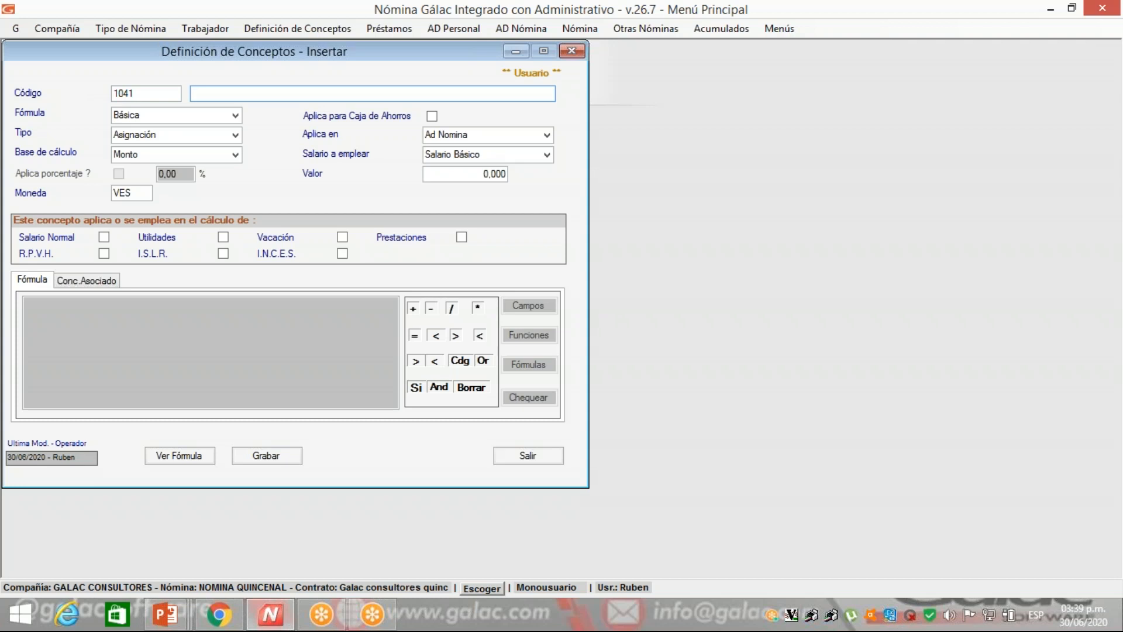
pyautogui.write('Domingo o Feriado Laborado')
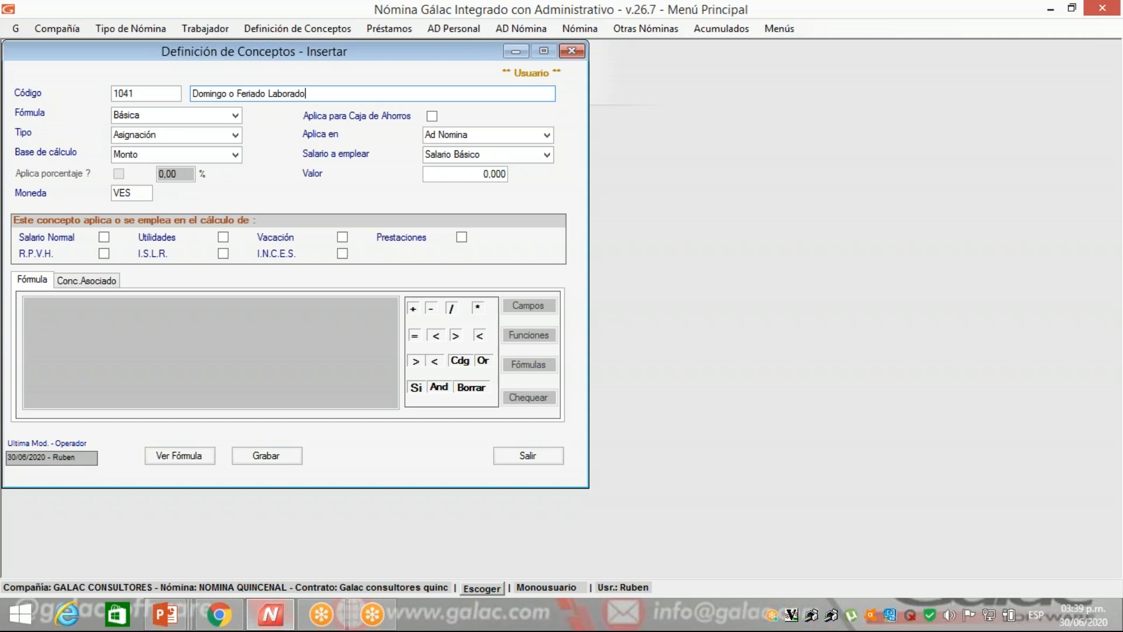
# Set the concept's formula to Avanzada and its type to Asignación, applied in Ad Personal.
pyautogui.click(234, 116)
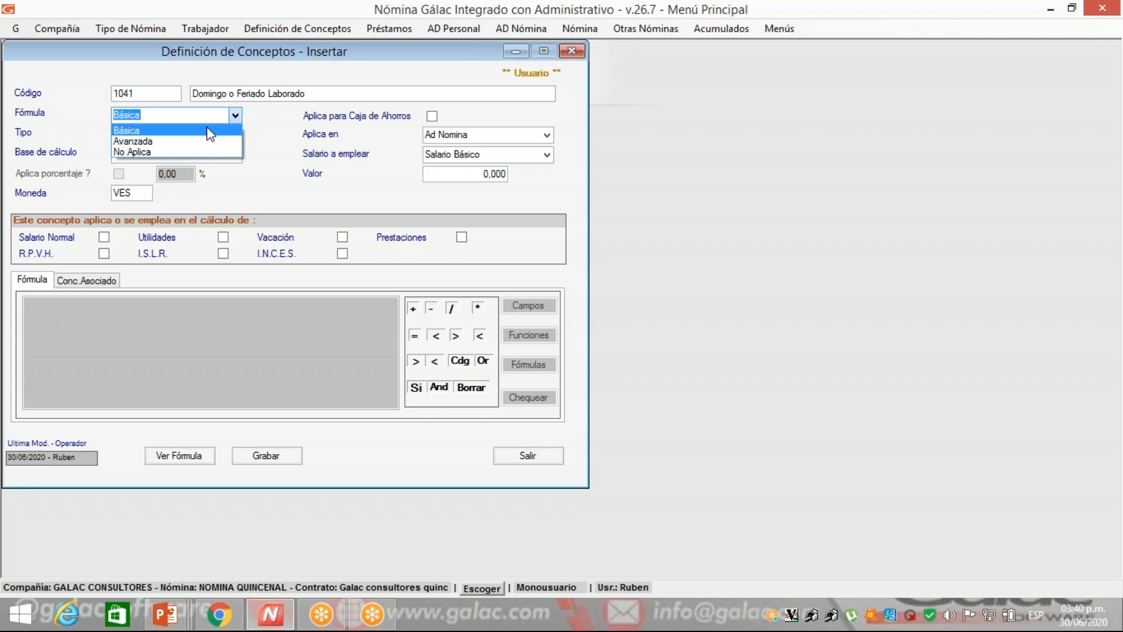
pyautogui.click(149, 142)
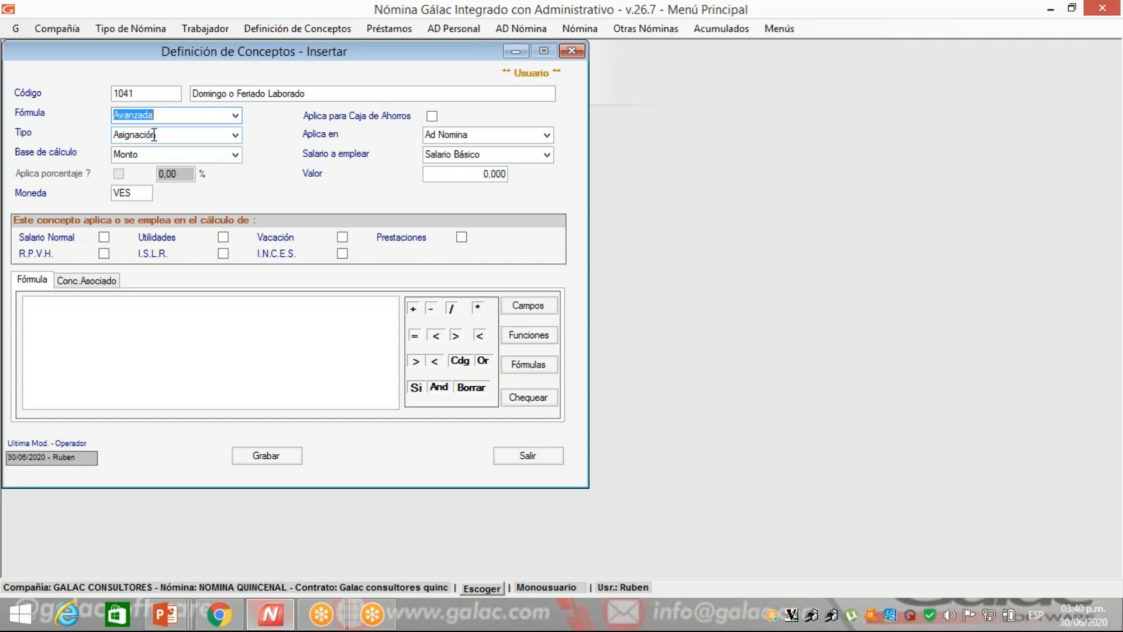
pyautogui.click(236, 135)
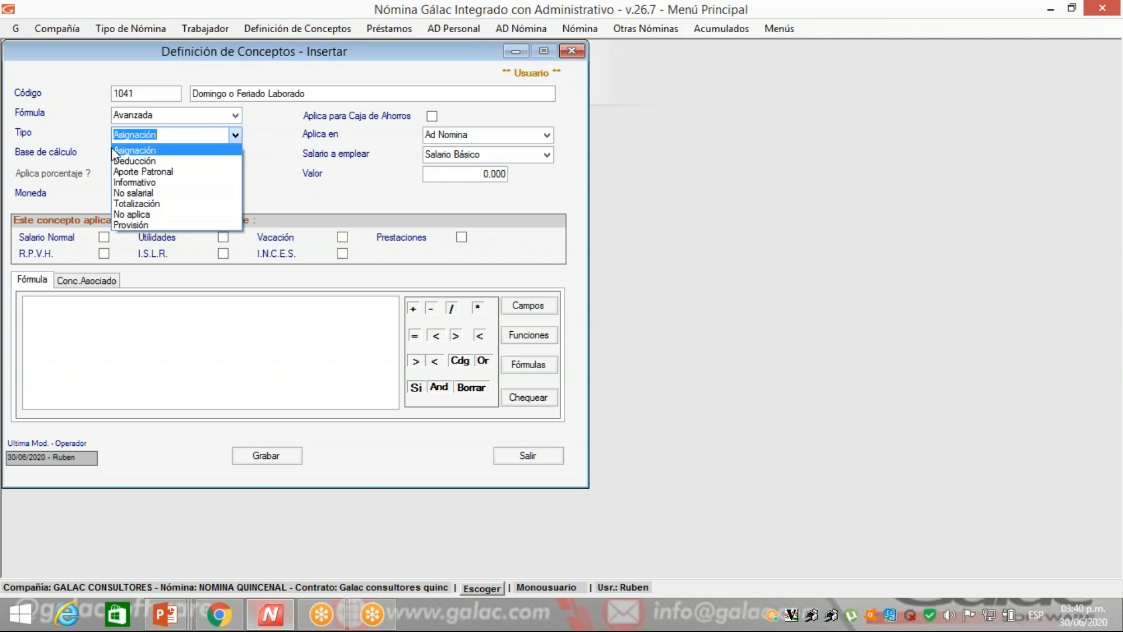
pyautogui.click(150, 151)
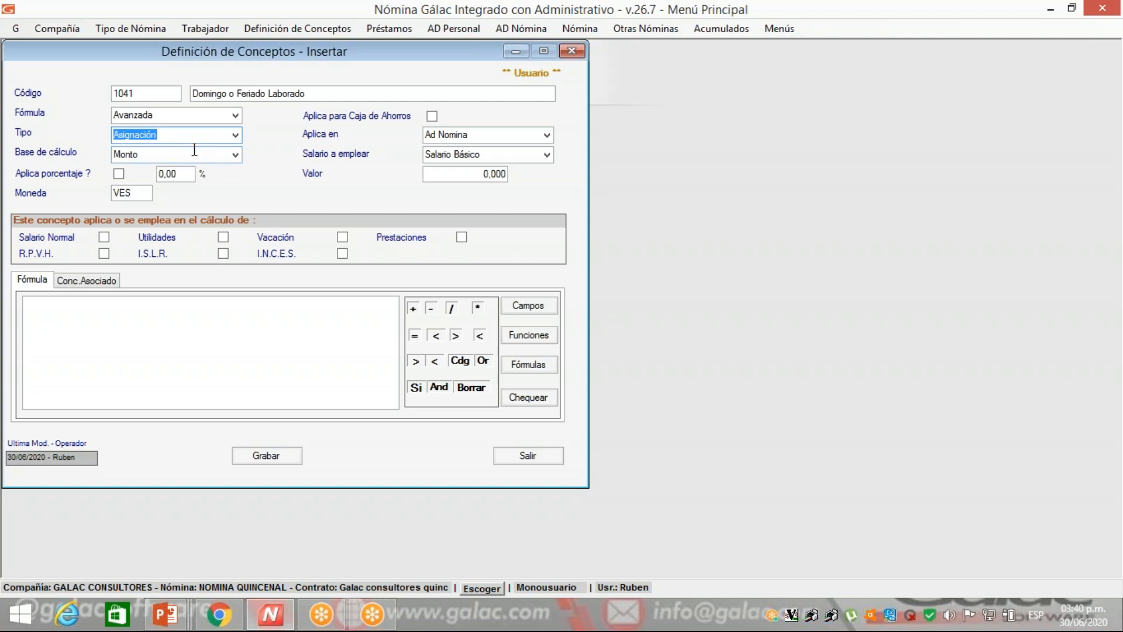
pyautogui.click(206, 139)
pyautogui.click(547, 136)
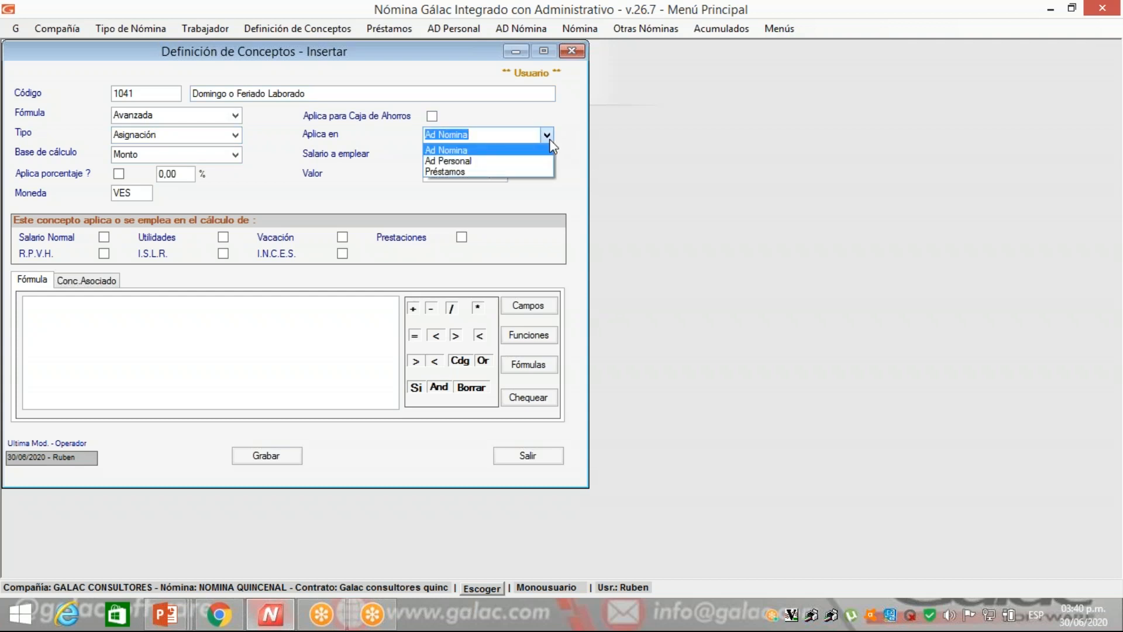
pyautogui.click(477, 160)
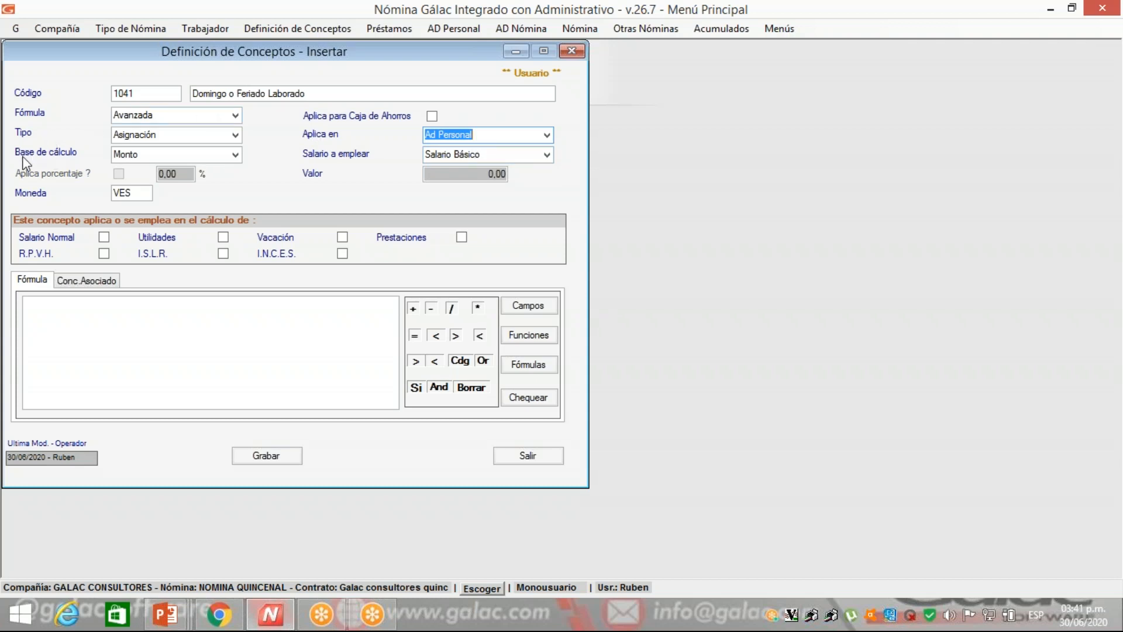
# Set the concept's calculation base to Días and the salary to use to Salario Normal.
pyautogui.click(234, 155)
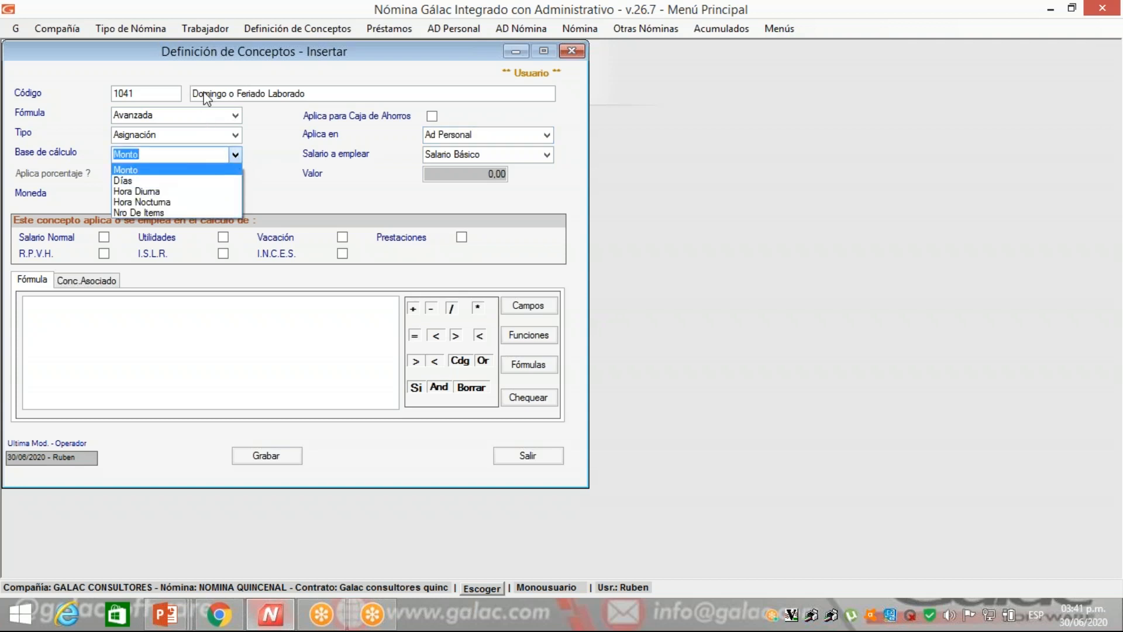
pyautogui.click(145, 171)
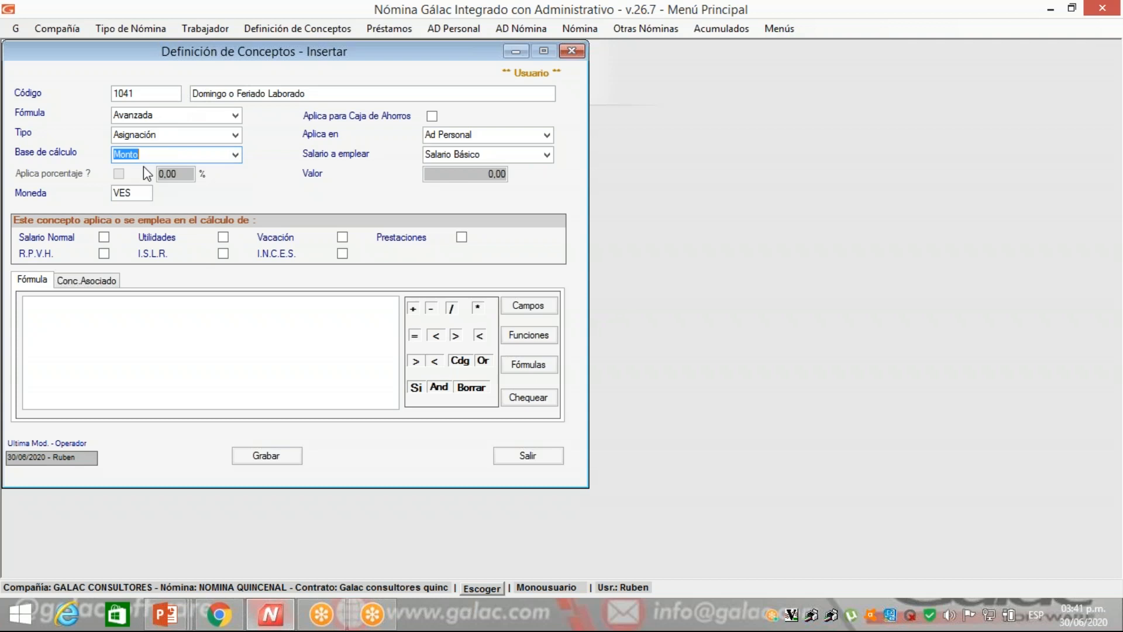
pyautogui.click(234, 155)
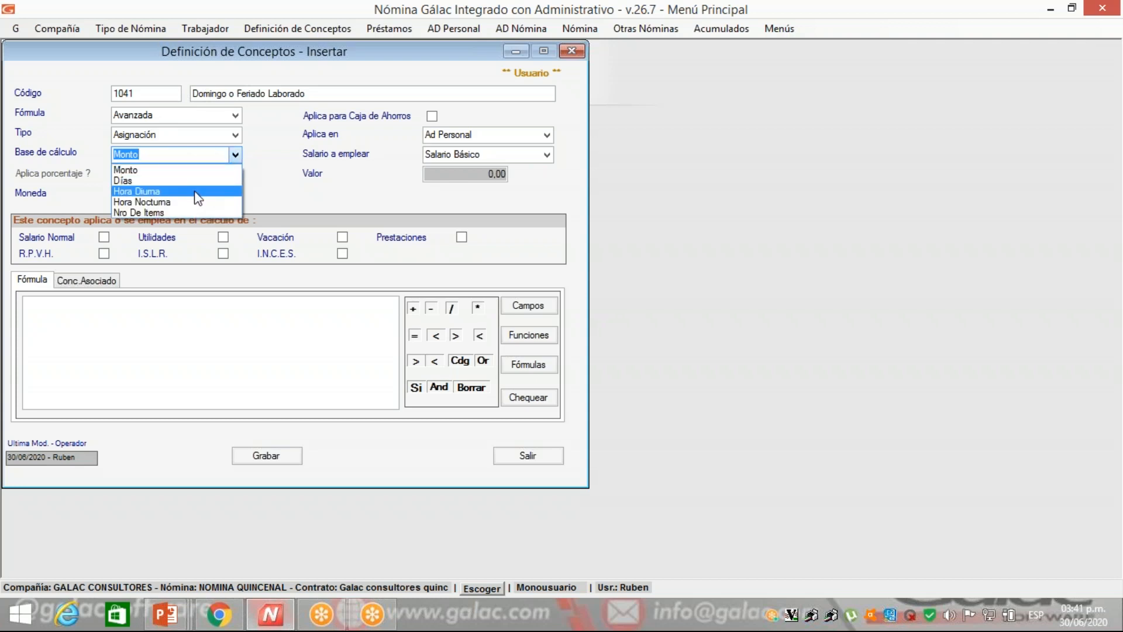
pyautogui.click(188, 181)
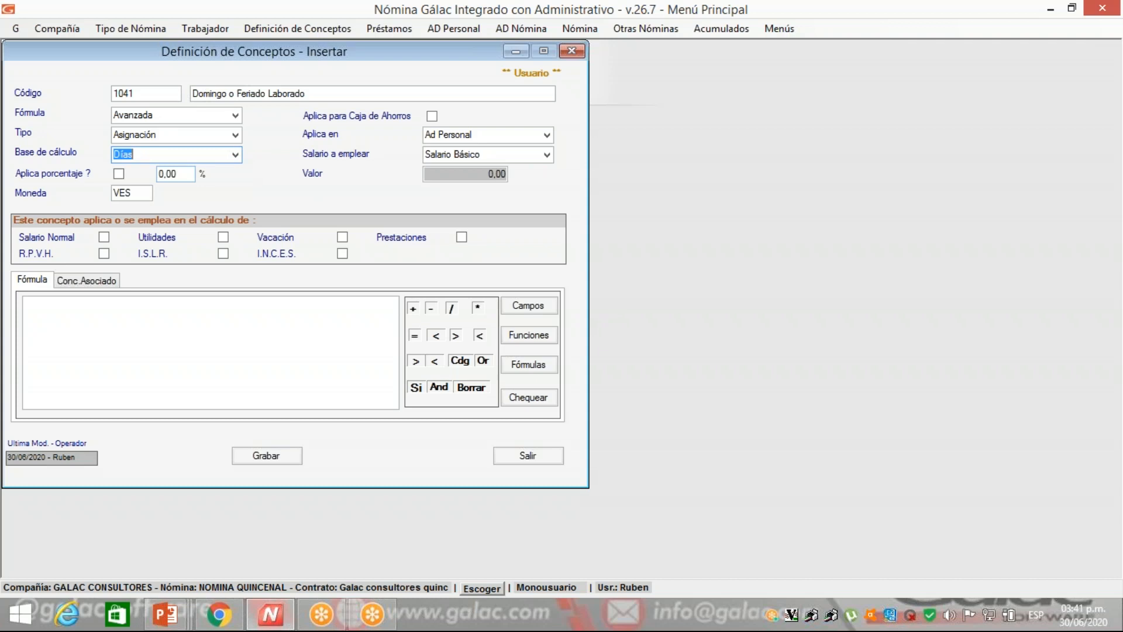
pyautogui.click(176, 155)
pyautogui.click(546, 154)
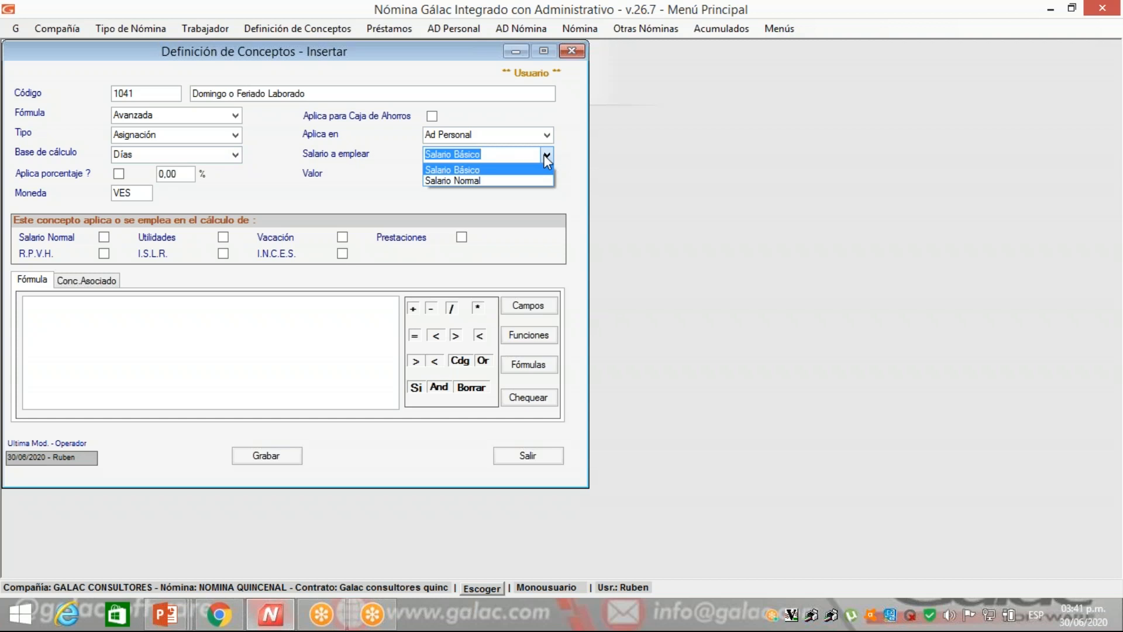
pyautogui.click(491, 180)
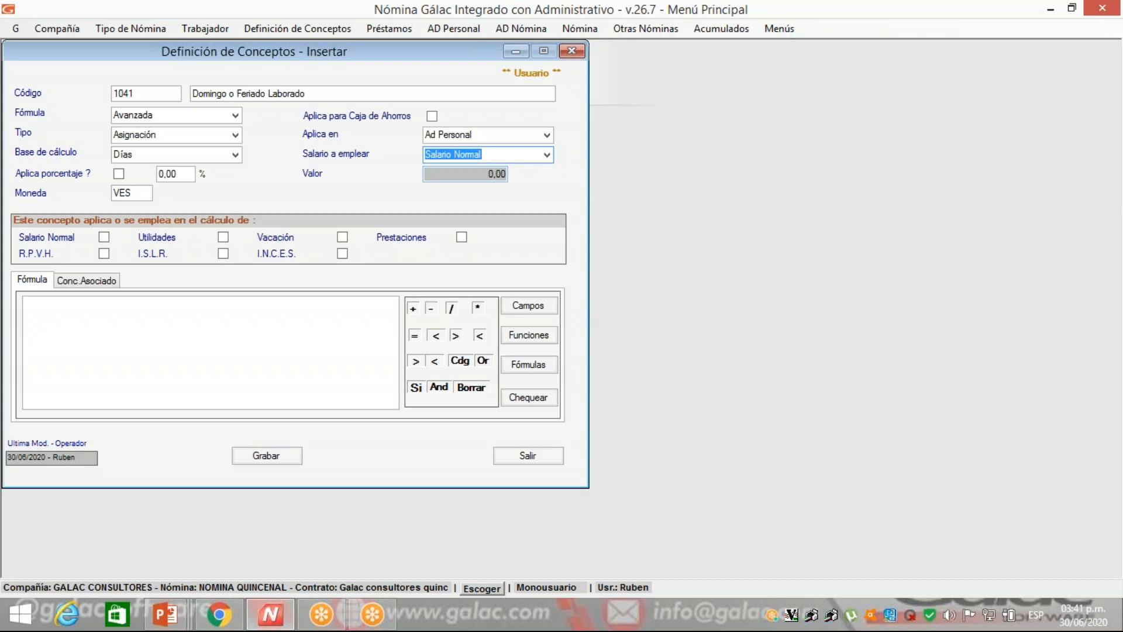
# Apply the concept to the calculation of Salario Normal, R.P.V.H., Utilidades, I.S.L.R., Vacación, I.N.C.E.S. and Prestaciones.
pyautogui.click(118, 306)
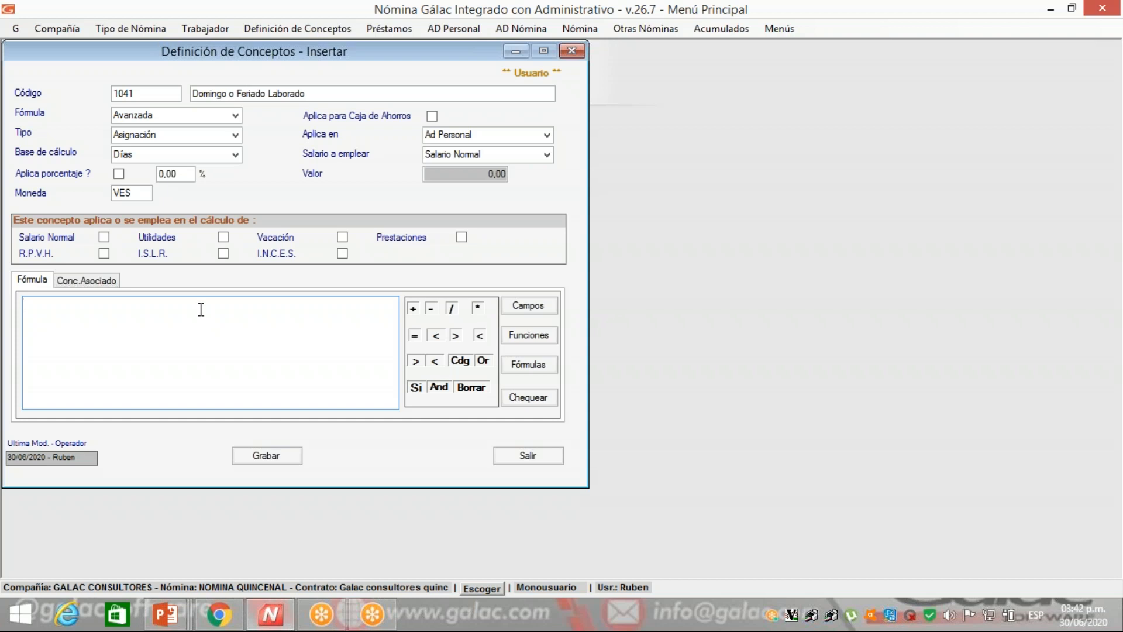
pyautogui.click(103, 239)
pyautogui.click(104, 254)
pyautogui.click(222, 237)
pyautogui.click(225, 255)
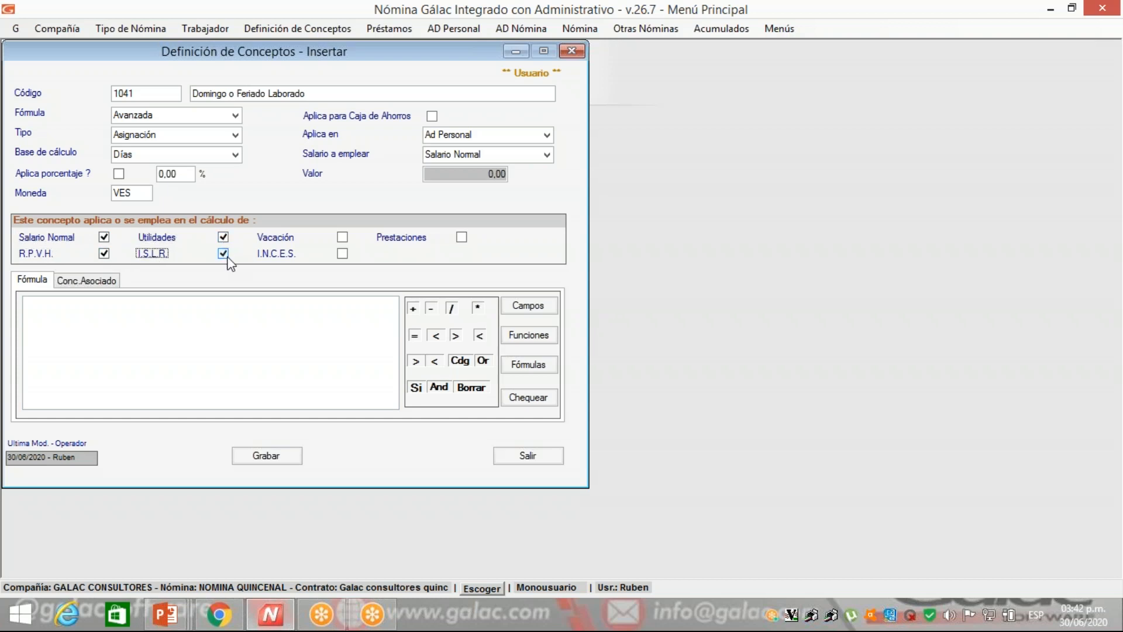
pyautogui.click(342, 240)
pyautogui.click(343, 253)
pyautogui.click(461, 238)
pyautogui.click(258, 321)
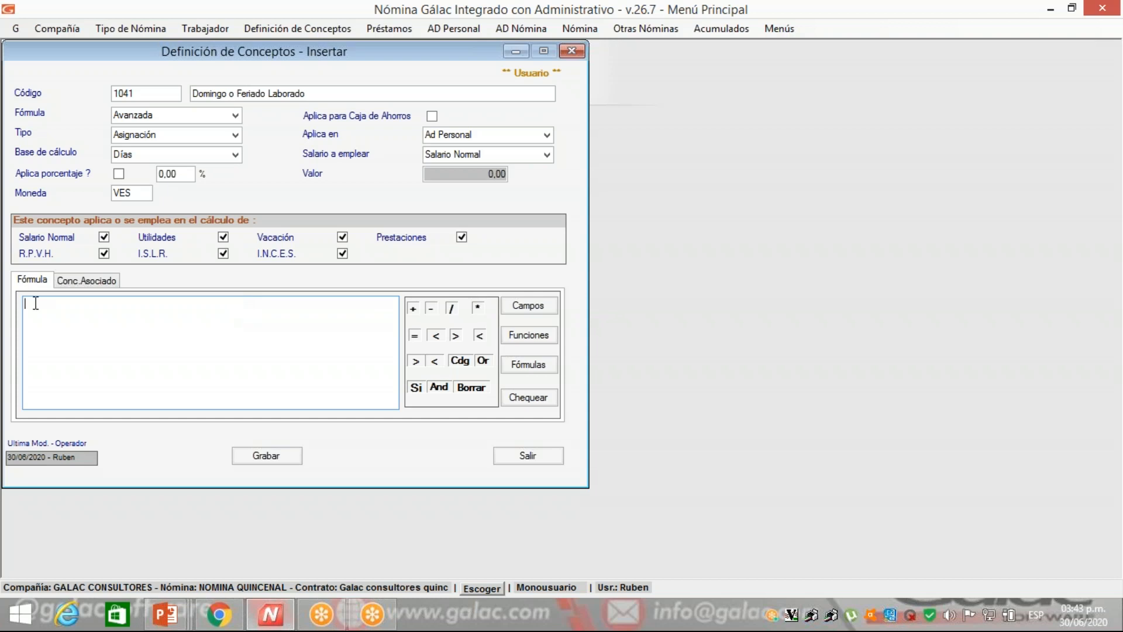
pyautogui.write('dhdhdgdjak')
pyautogui.press('BackSpace')
pyautogui.press('BackSpace')
pyautogui.press('BackSpace')
pyautogui.press('BackSpace')
pyautogui.press('BackSpace')
pyautogui.press('BackSpace')
pyautogui.press('BackSpace')
pyautogui.press('BackSpace')
pyautogui.press('BackSpace')
pyautogui.press('BackSpace')
pyautogui.write('bcjdcbaaldjcaca')
pyautogui.press('BackSpace')
pyautogui.press('BackSpace')
pyautogui.press('BackSpace')
pyautogui.press('BackSpace')
pyautogui.press('BackSpace')
pyautogui.press('BackSpace')
pyautogui.press('BackSpace')
pyautogui.press('BackSpace')
pyautogui.press('BackSpace')
pyautogui.press('BackSpace')
pyautogui.press('BackSpace')
pyautogui.press('BackSpace')
pyautogui.press('BackSpace')
pyautogui.press('BackSpace')
pyautogui.press('BackSpace')
# Insert the Salario field into the concept's formula from the list of available fields and place the cursor after it.
pyautogui.click(539, 310)
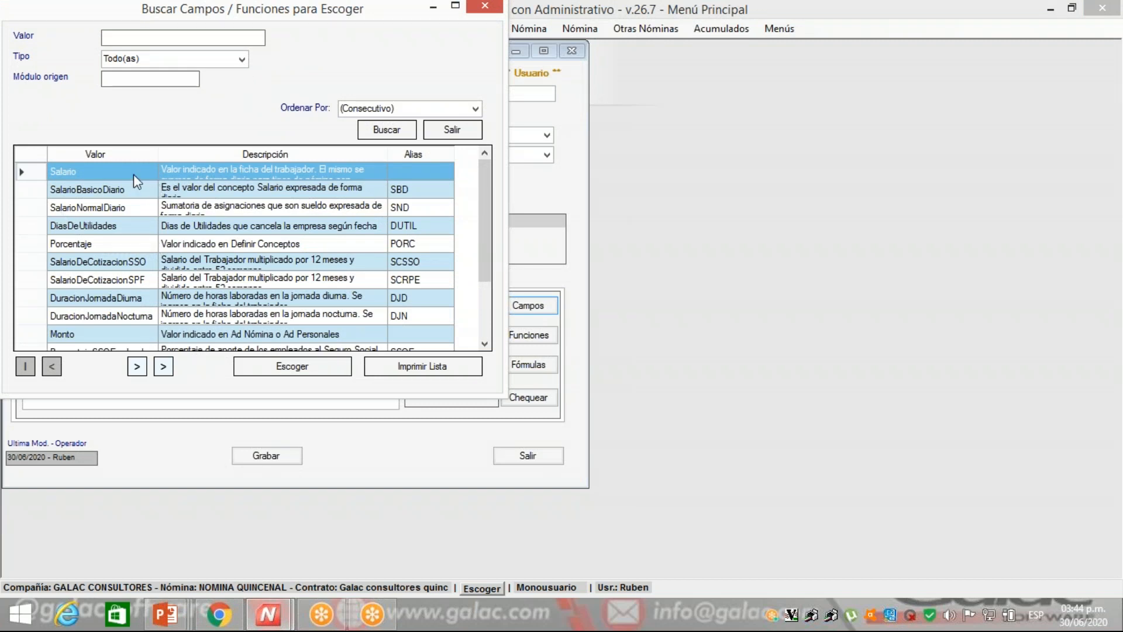
pyautogui.click(292, 366)
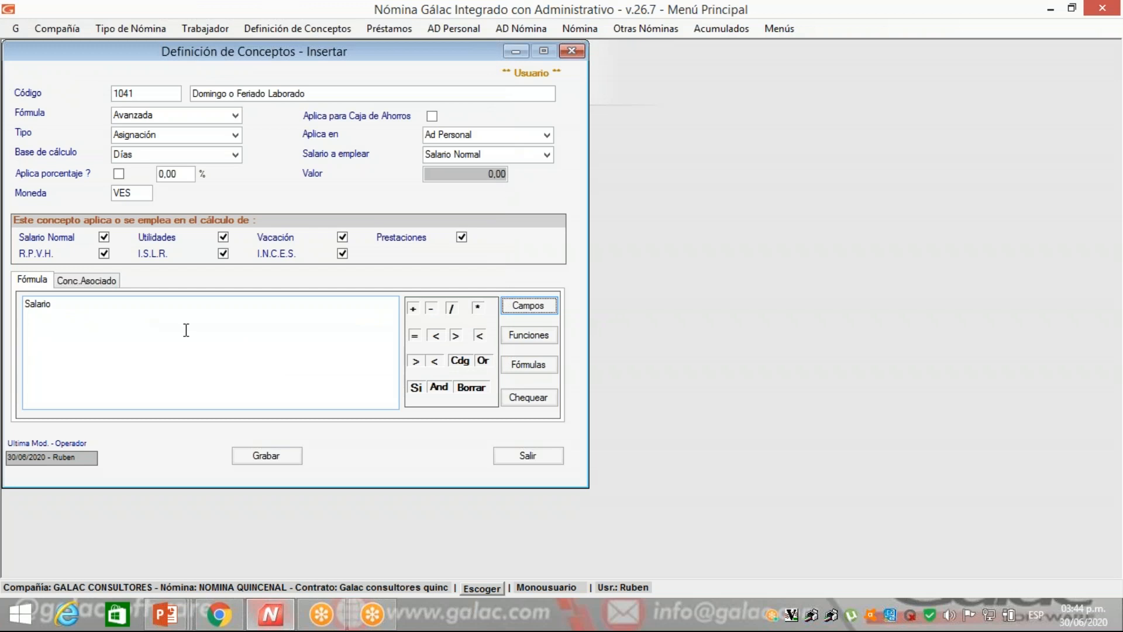
pyautogui.click(101, 315)
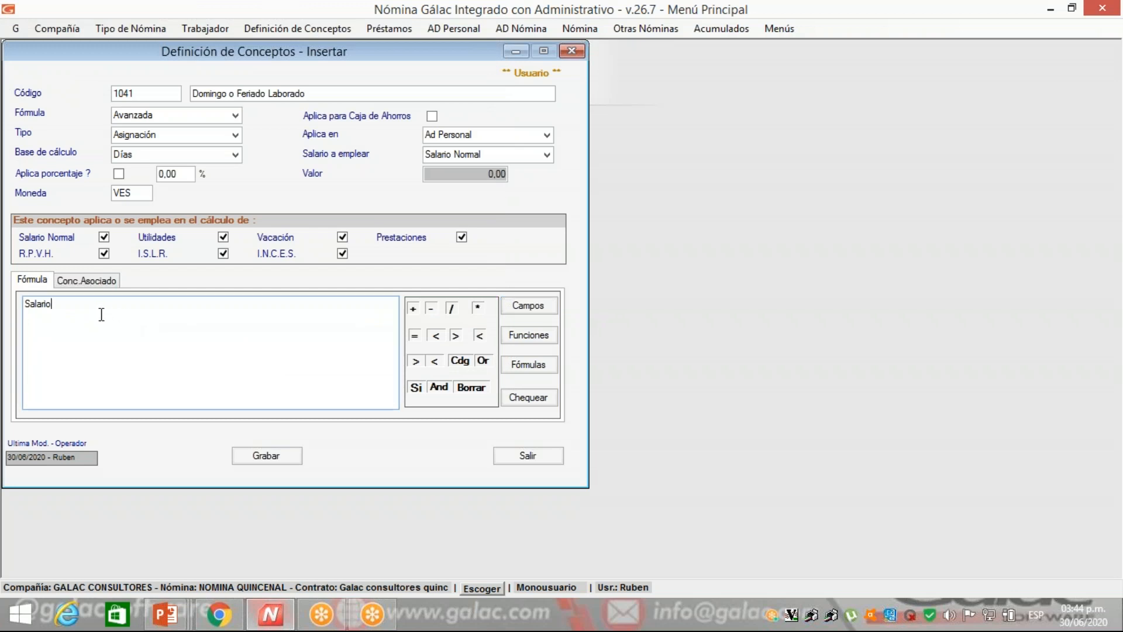
# Replace the Salario field in the formula with the SalarioNormalDiario field from the list of available fields.
pyautogui.moveTo(71, 303); pyautogui.dragTo(14, 300)
pyautogui.press('Delete')
pyautogui.click(523, 309)
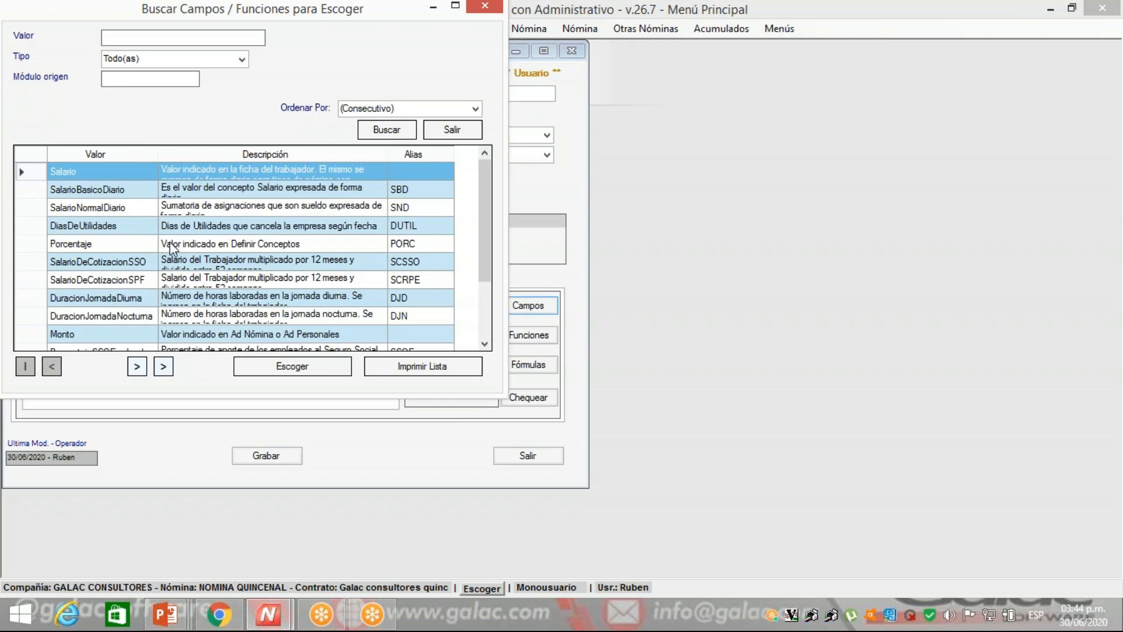
pyautogui.click(99, 207)
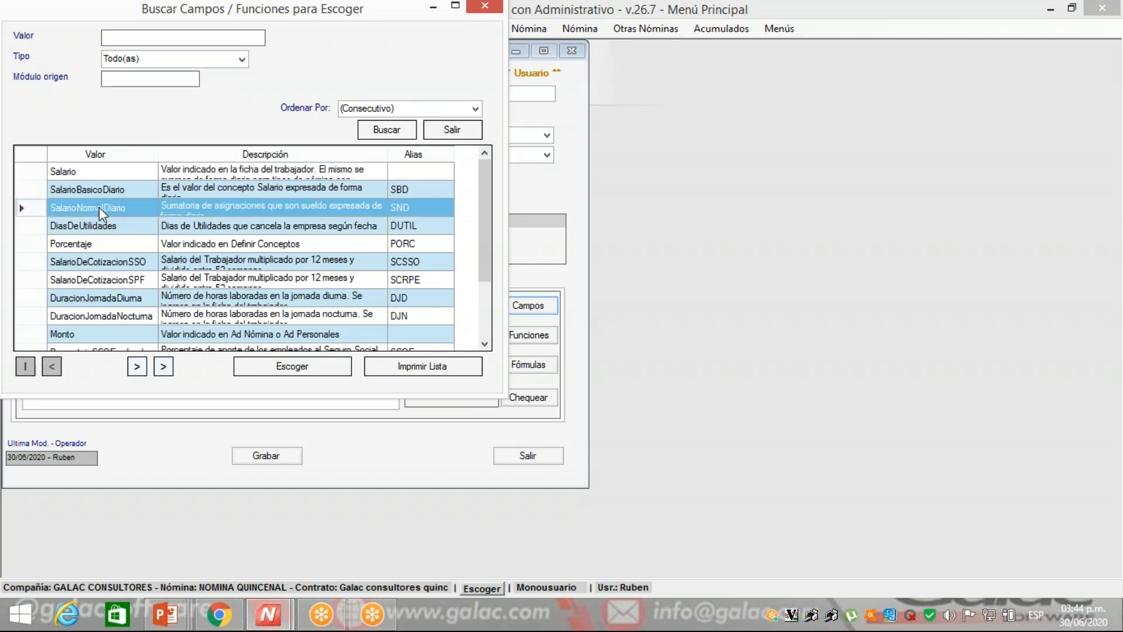
pyautogui.doubleClick(31, 207)
pyautogui.click(218, 306)
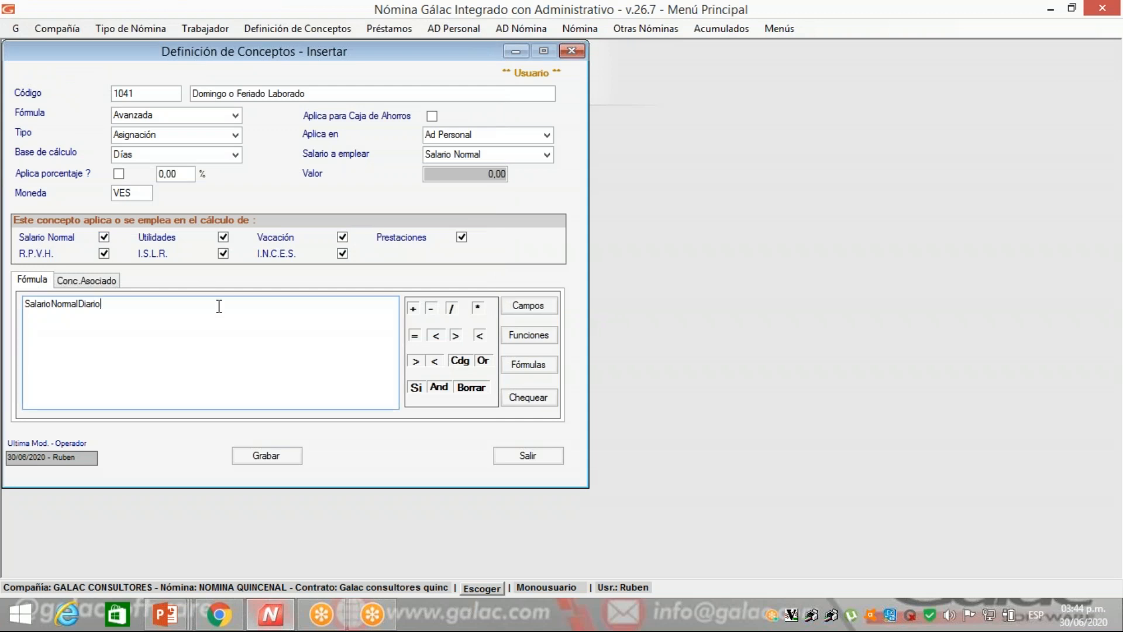
# Erase SalarioNormalDiario from the formula, leaving the formula area empty.
pyautogui.press('BackSpace')
pyautogui.press('BackSpace')
pyautogui.press('BackSpace')
pyautogui.press('BackSpace')
pyautogui.press('BackSpace')
pyautogui.press('BackSpace')
pyautogui.press('BackSpace')
pyautogui.press('BackSpace')
pyautogui.press('BackSpace')
pyautogui.press('BackSpace')
pyautogui.press('BackSpace')
pyautogui.press('BackSpace')
pyautogui.press('BackSpace')
pyautogui.press('BackSpace')
pyautogui.press('BackSpace')
pyautogui.press('BackSpace')
pyautogui.press('BackSpace')
pyautogui.press('BackSpace')
pyautogui.press('BackSpace')
# Examine the fields available for formulas, enlarging the SalarioBasicoDiario row to read its full description.
pyautogui.click(528, 304)
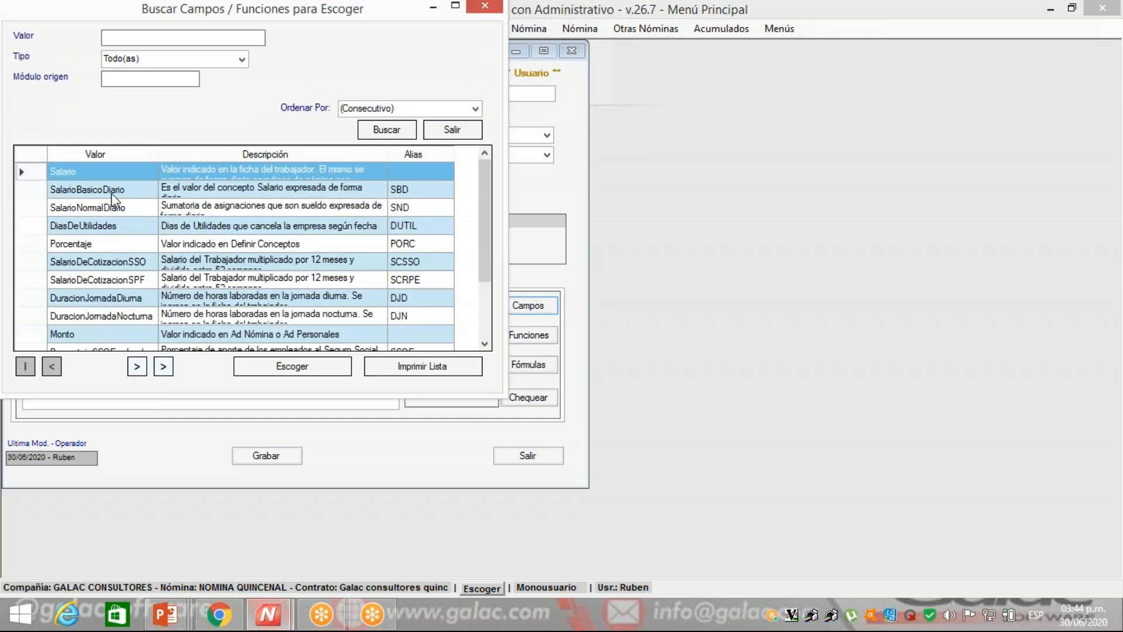
pyautogui.click(111, 193)
pyautogui.click(34, 206)
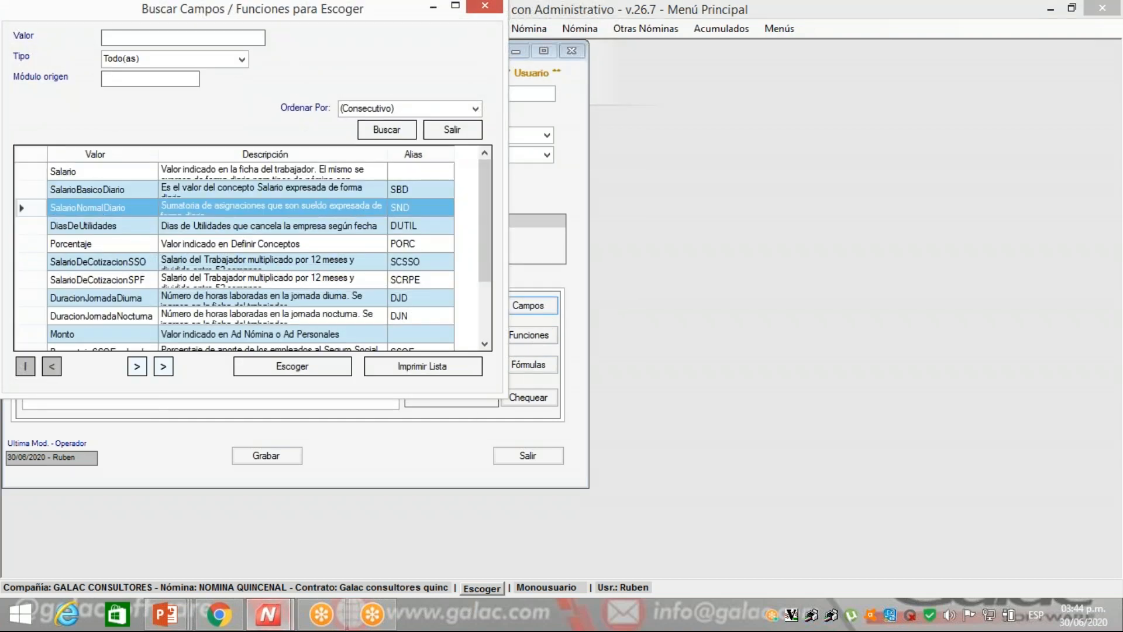
pyautogui.click(37, 191)
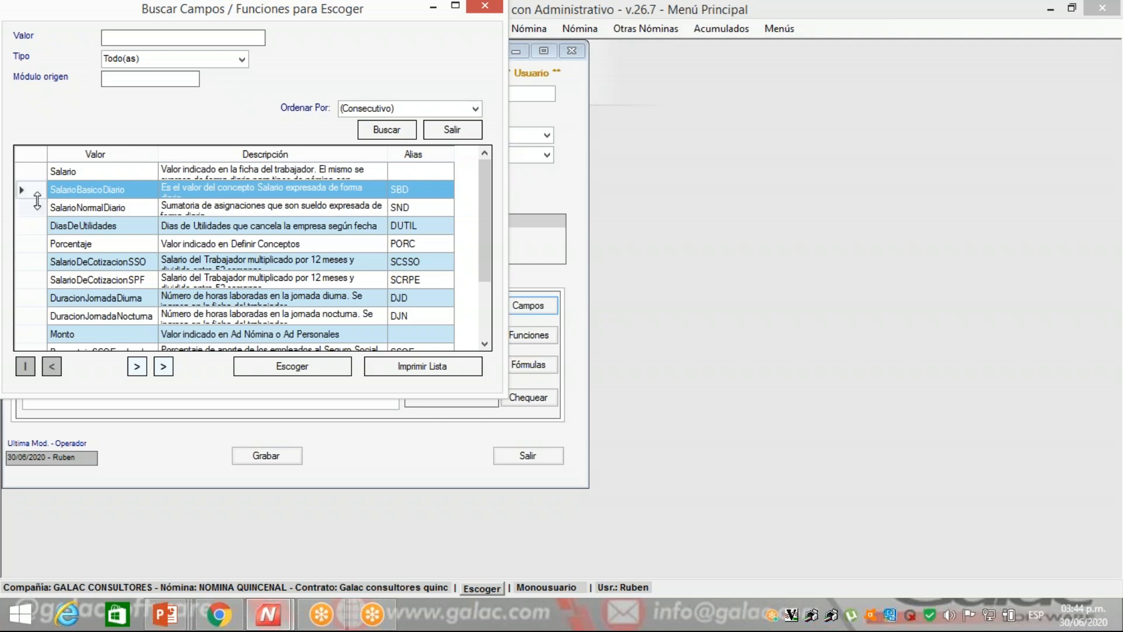
pyautogui.moveTo(37, 200); pyautogui.dragTo(37, 223)
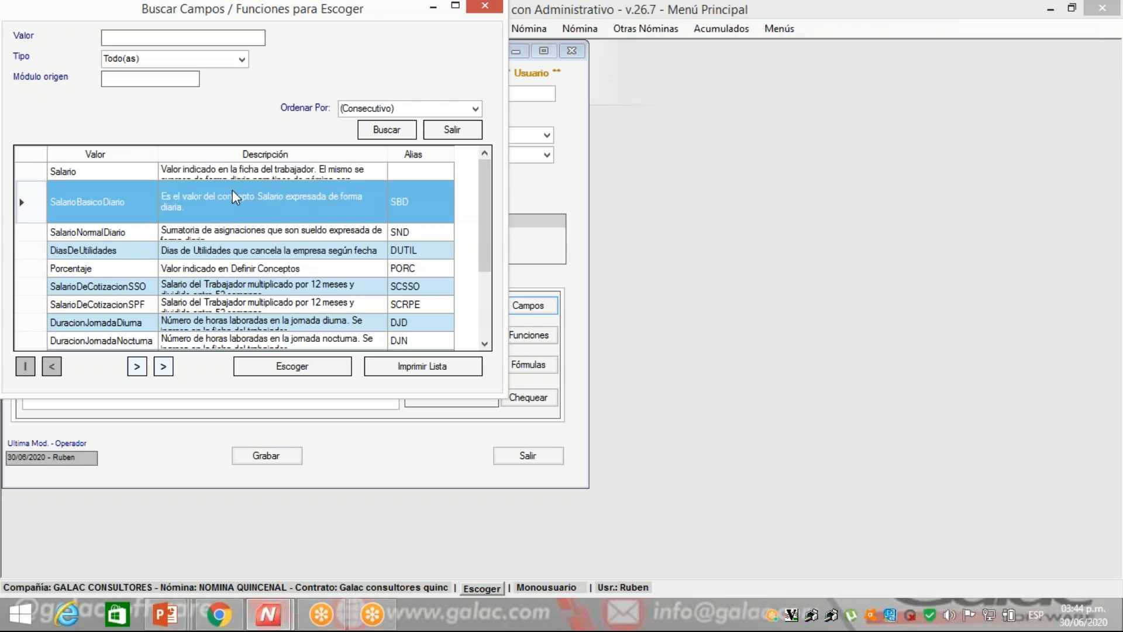
pyautogui.click(123, 232)
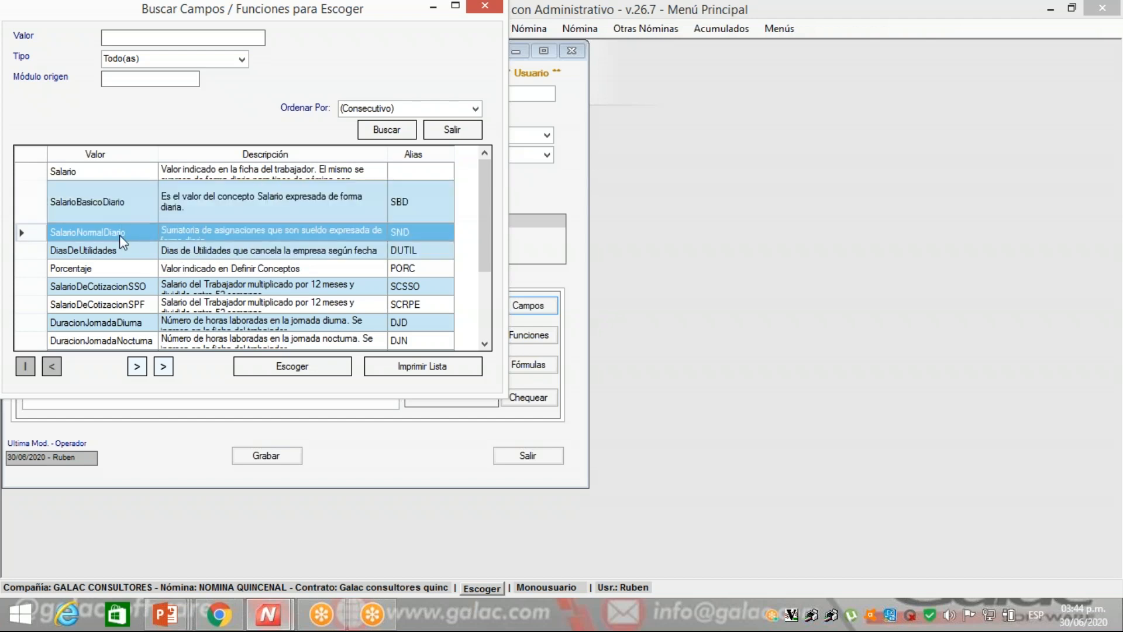
pyautogui.click(117, 248)
pyautogui.click(118, 267)
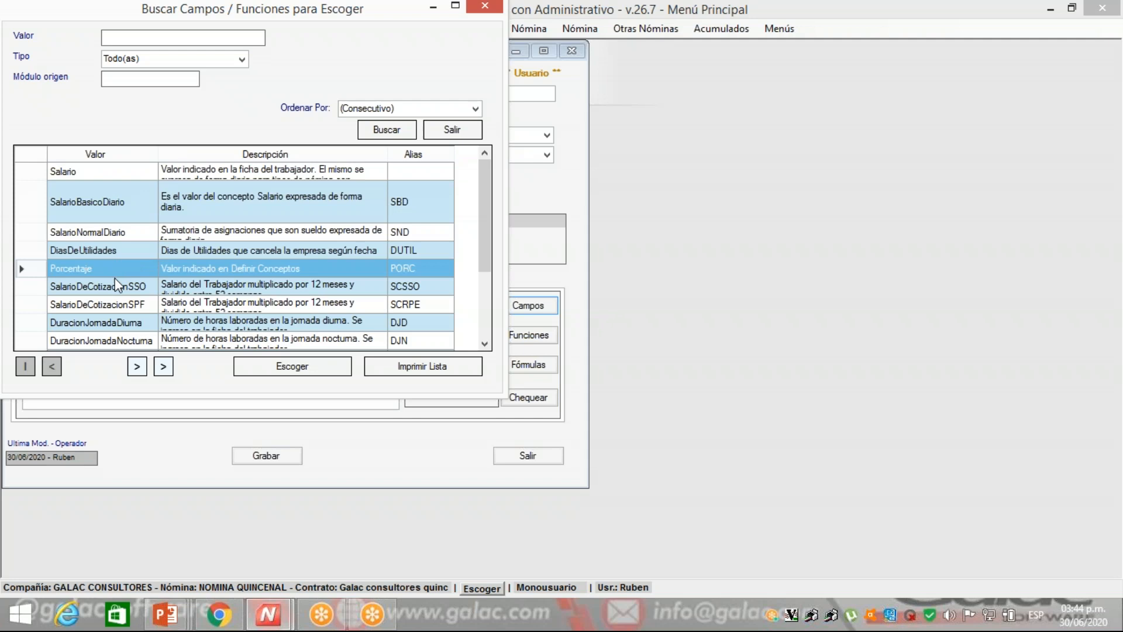
pyautogui.click(119, 286)
pyautogui.moveTo(482, 213); pyautogui.dragTo(480, 293)
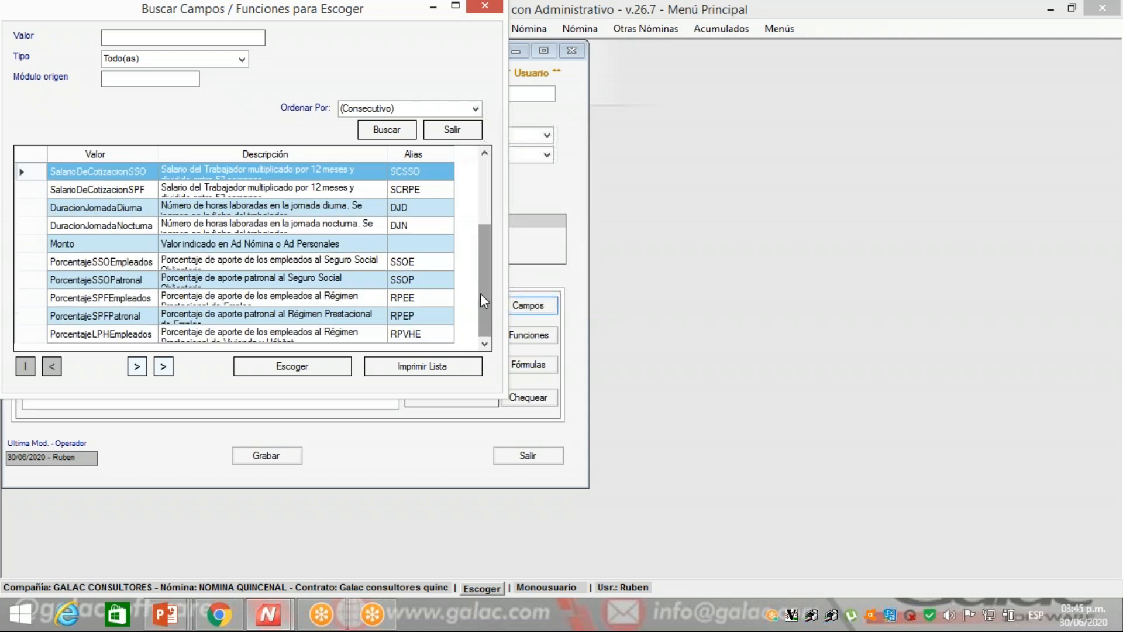
# View the next page of fields and the printable field list, and return to the concept form.
pyautogui.click(137, 366)
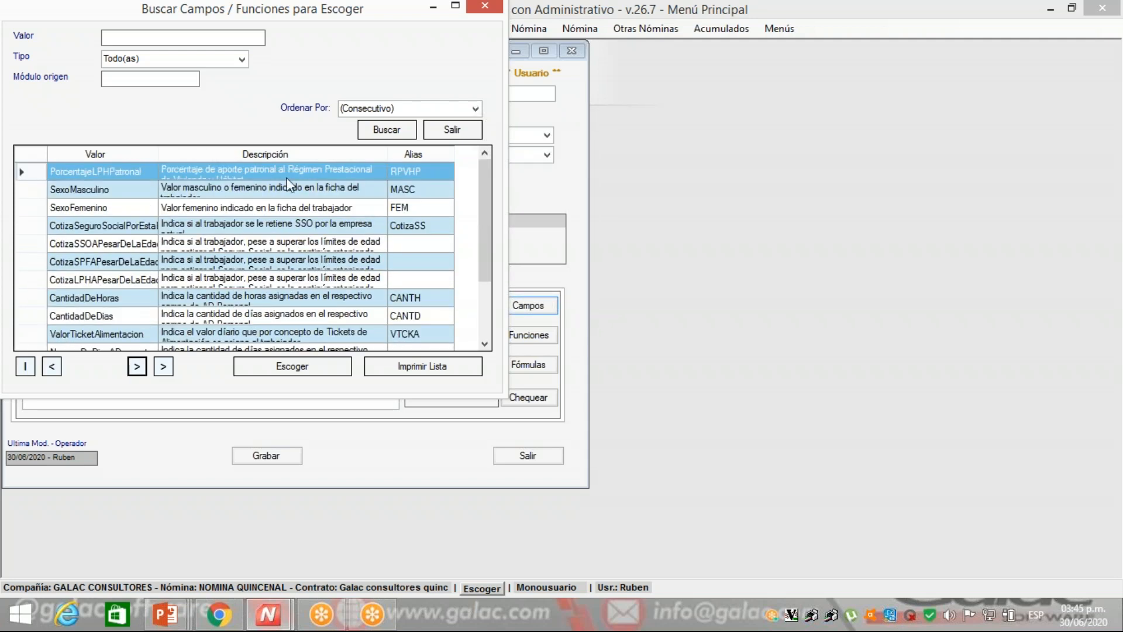
pyautogui.click(459, 370)
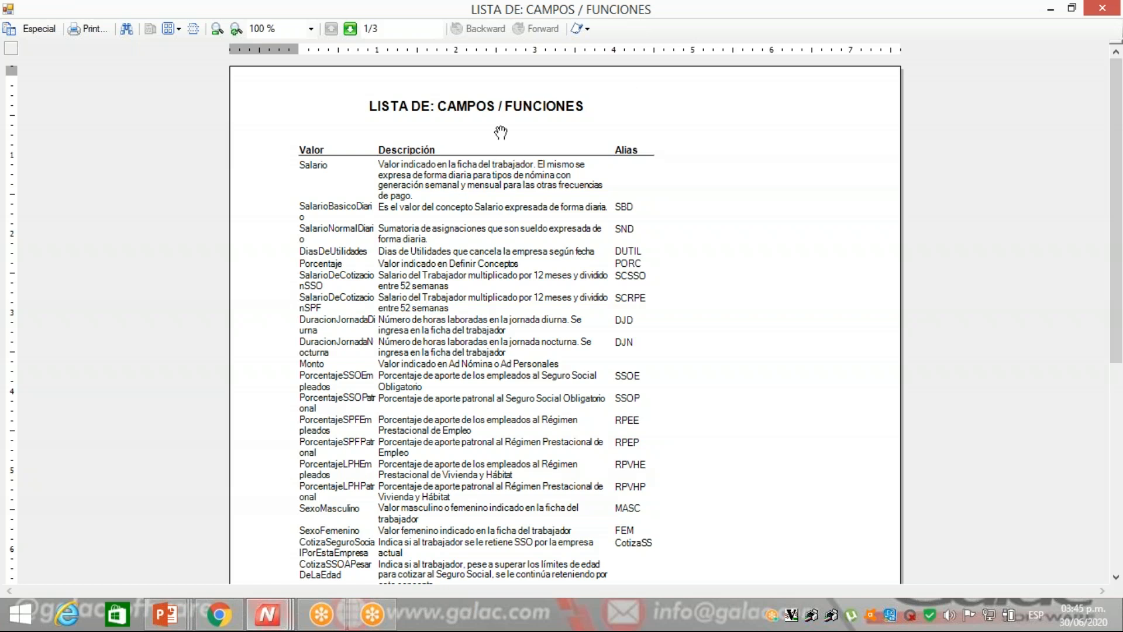
pyautogui.click(1102, 7)
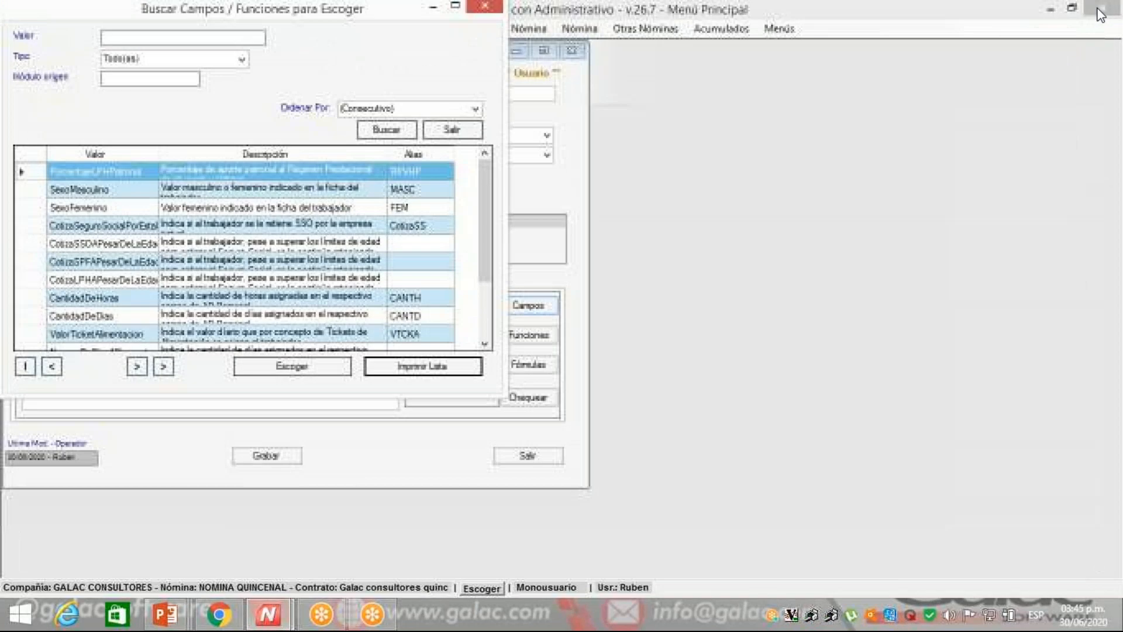
pyautogui.click(451, 129)
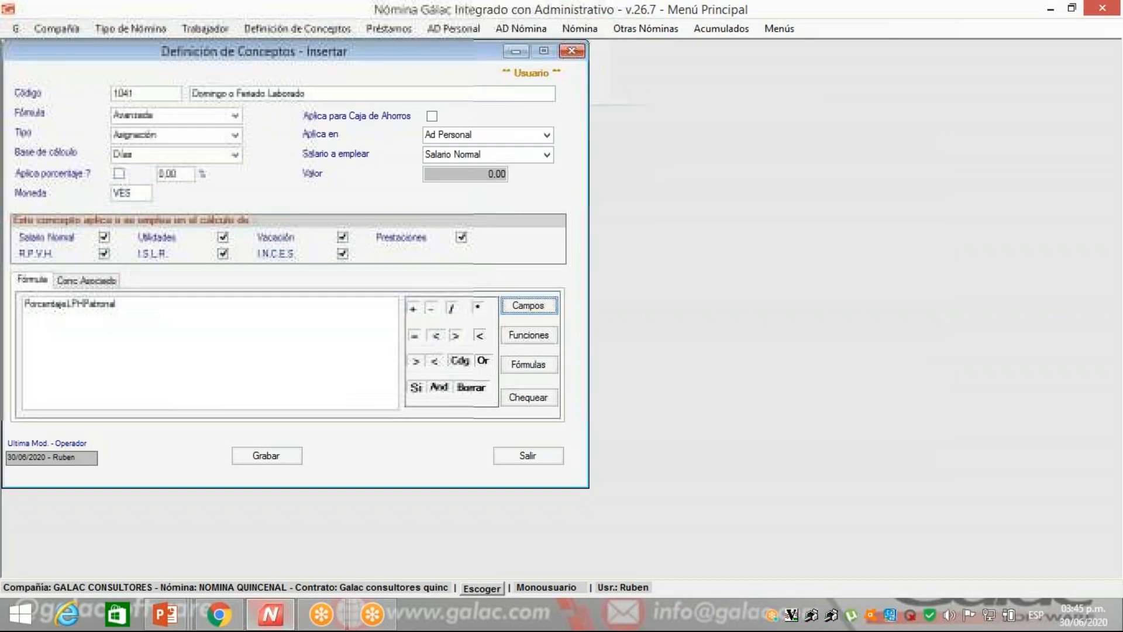
# Remove the PorcentajeLPHPatronal field from the concept's formula.
pyautogui.click(214, 305)
pyautogui.press('BackSpace')
pyautogui.press('BackSpace')
pyautogui.press('BackSpace')
pyautogui.press('BackSpace')
pyautogui.press('BackSpace')
pyautogui.press('BackSpace')
pyautogui.press('BackSpace')
pyautogui.press('BackSpace')
pyautogui.press('BackSpace')
pyautogui.press('BackSpace')
pyautogui.press('BackSpace')
pyautogui.press('BackSpace')
pyautogui.press('BackSpace')
pyautogui.press('BackSpace')
pyautogui.press('BackSpace')
pyautogui.press('BackSpace')
pyautogui.press('BackSpace')
pyautogui.press('BackSpace')
pyautogui.press('BackSpace')
pyautogui.press('BackSpace')
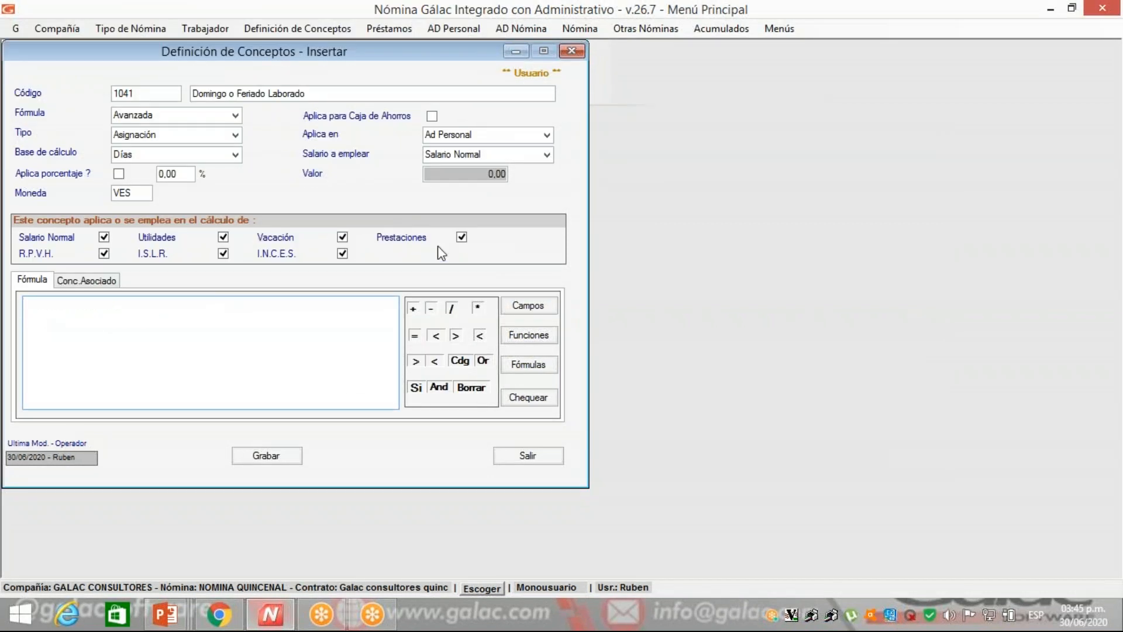
# Open the list of available functions, widen its Valor column and search for functions matching *jornada*.
pyautogui.click(548, 336)
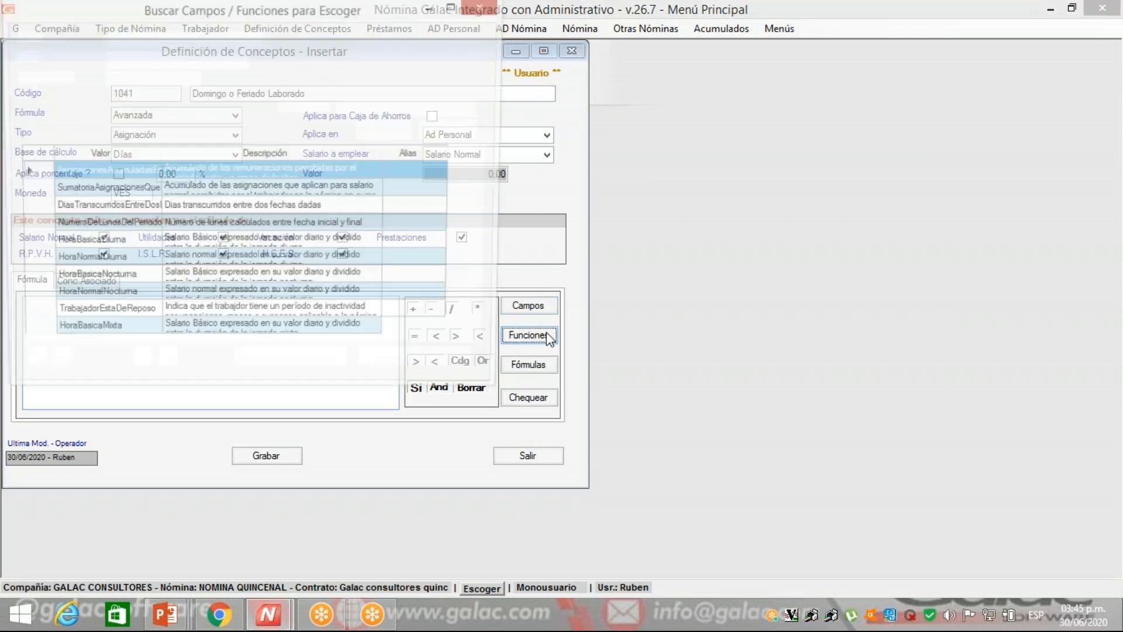
pyautogui.moveTo(158, 151); pyautogui.dragTo(222, 154)
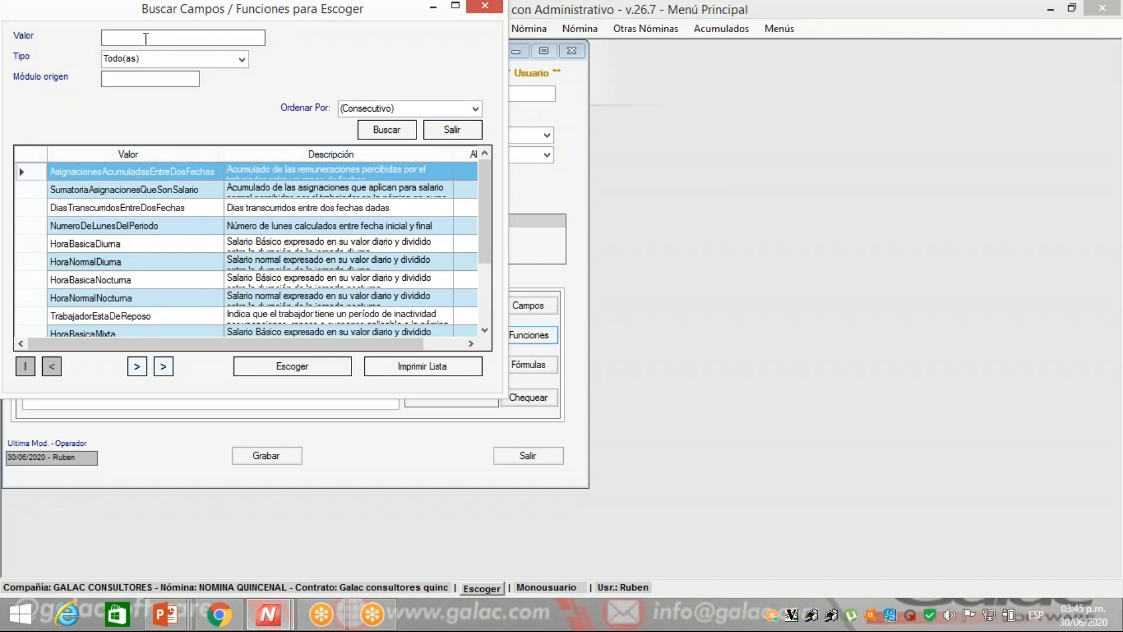
pyautogui.write('*jornada*')
pyautogui.click(382, 129)
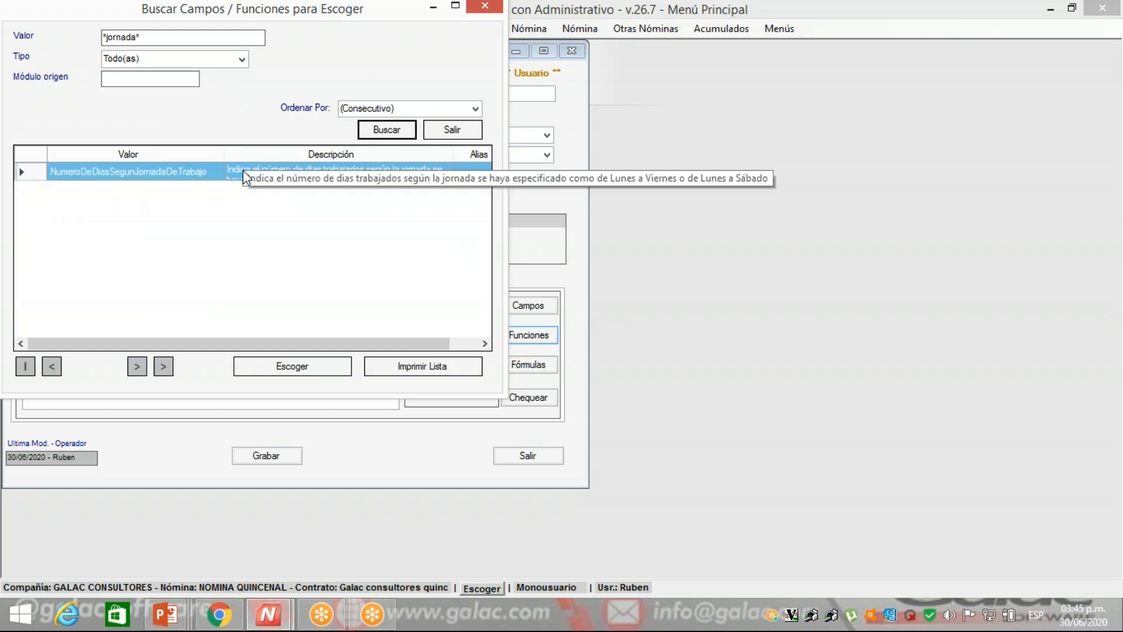
# Clear the *jornada* search criterion and list all available functions again.
pyautogui.click(170, 42)
pyautogui.press('BackSpace')
pyautogui.press('BackSpace')
pyautogui.press('BackSpace')
pyautogui.press('BackSpace')
pyautogui.press('BackSpace')
pyautogui.press('BackSpace')
pyautogui.press('BackSpace')
pyautogui.press('BackSpace')
pyautogui.press('BackSpace')
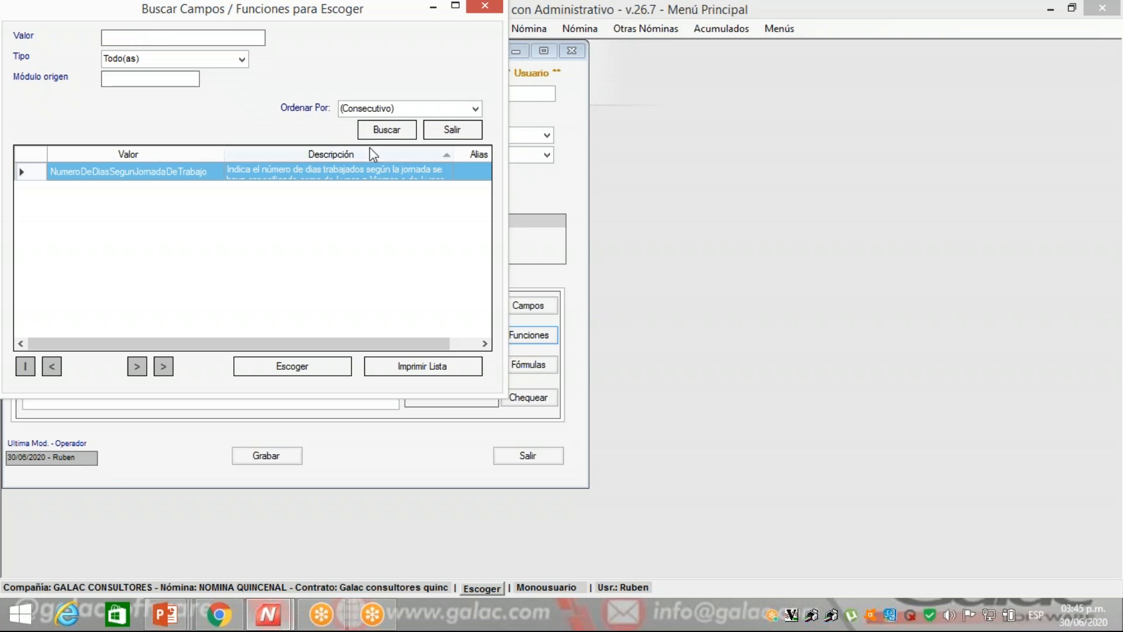
pyautogui.click(395, 134)
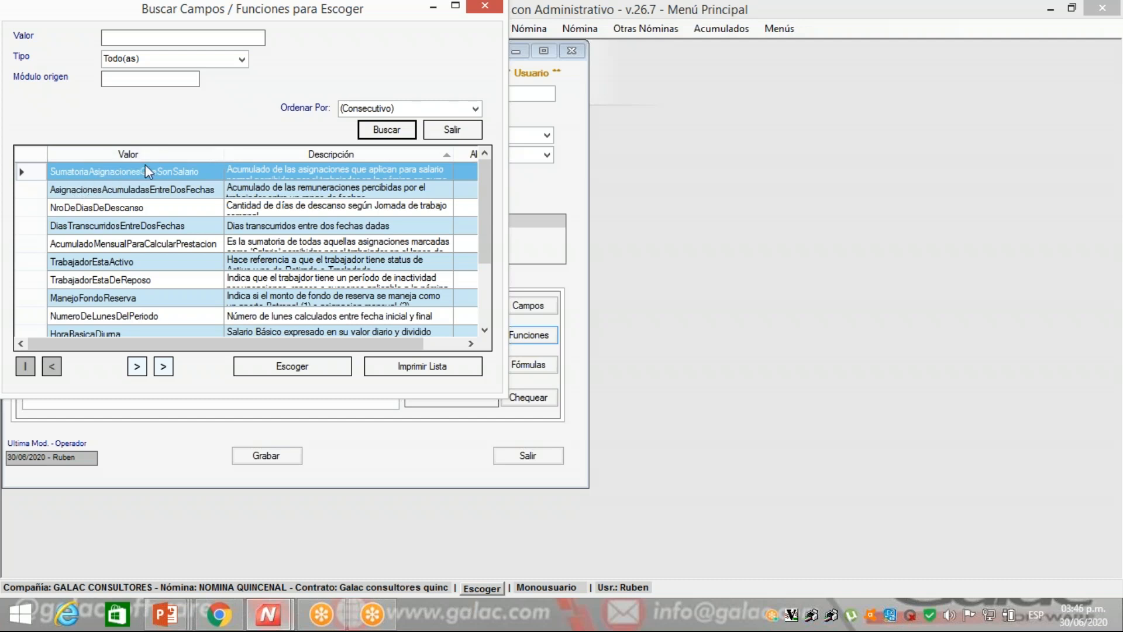
# Enlarge the SumatoriaAsignacionesQueSonSalario and AsignacionesAcumuladasEntreDosFechas rows to read their descriptions, and look through the remaining functions.
pyautogui.moveTo(34, 179); pyautogui.dragTo(34, 212)
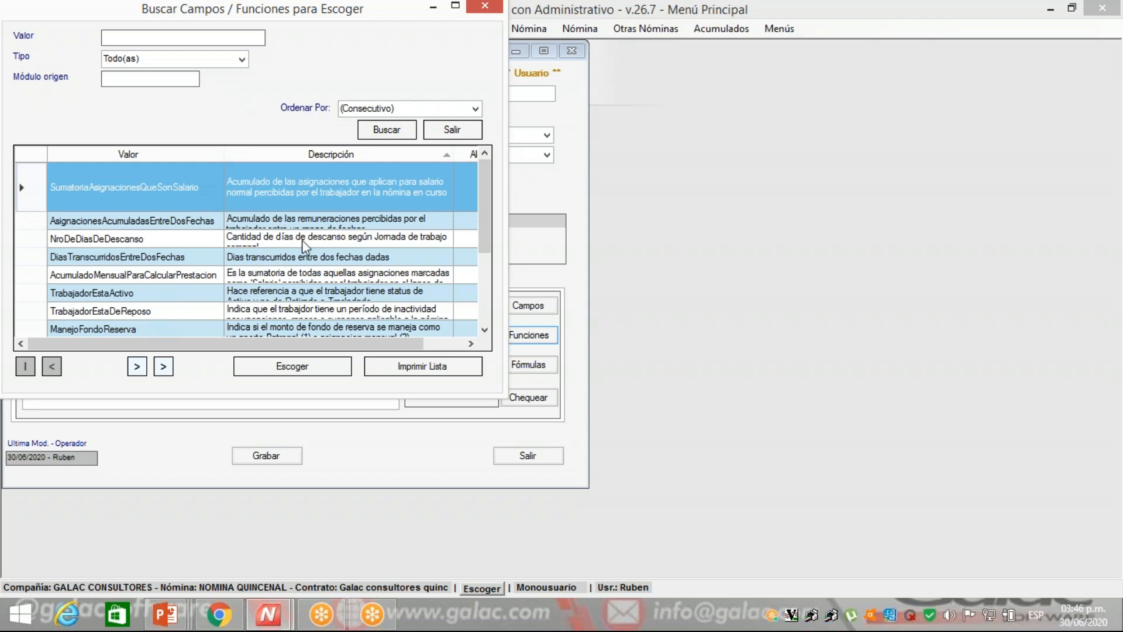
pyautogui.click(138, 227)
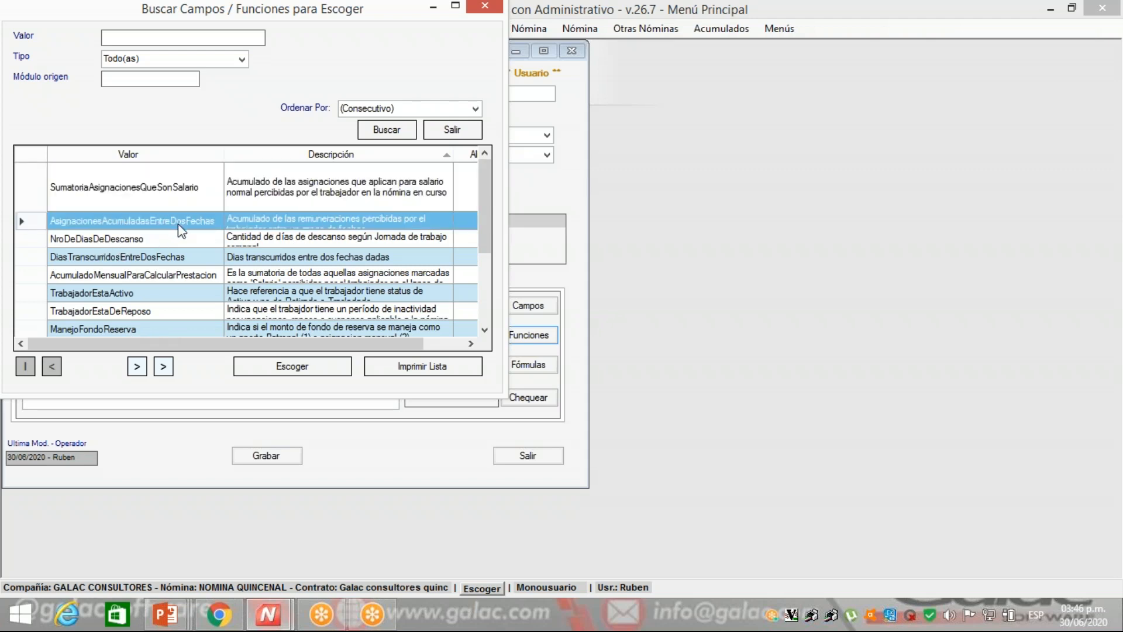
pyautogui.moveTo(35, 229); pyautogui.dragTo(36, 252)
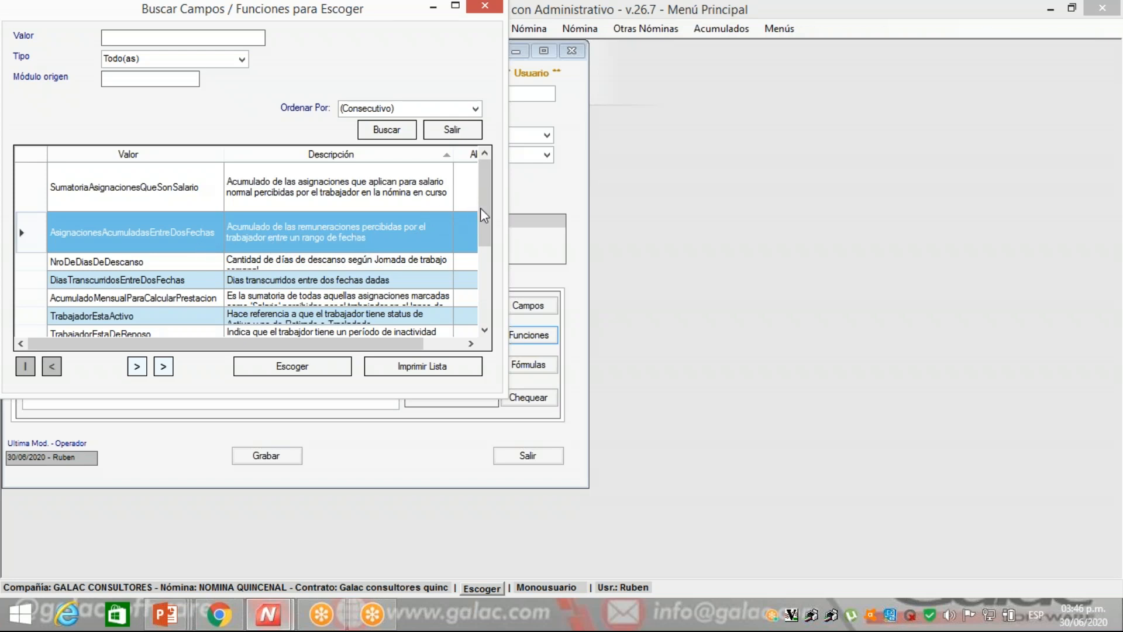
pyautogui.moveTo(482, 220); pyautogui.dragTo(478, 269)
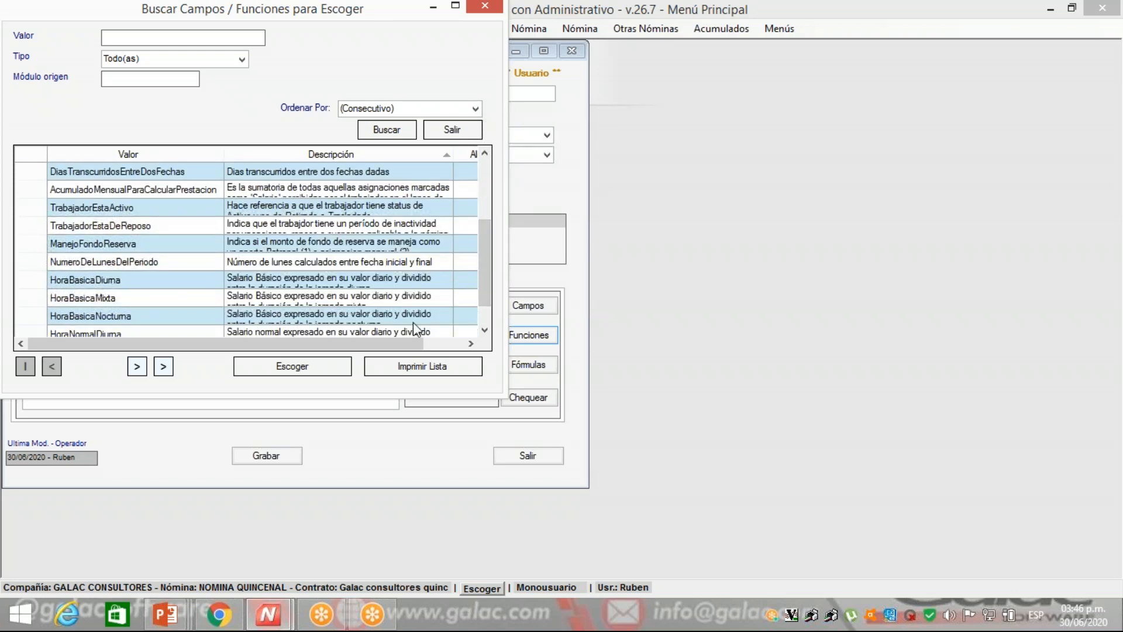
# Preview the printable list of functions, close it and return to the concept form.
pyautogui.click(434, 358)
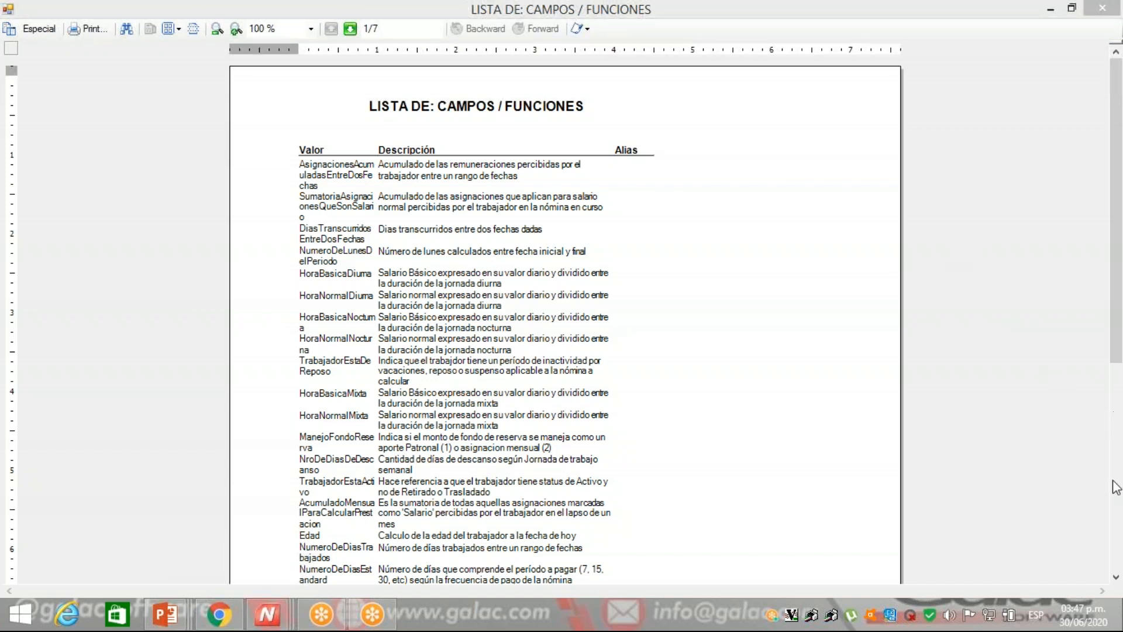
pyautogui.click(561, 295)
pyautogui.click(1102, 10)
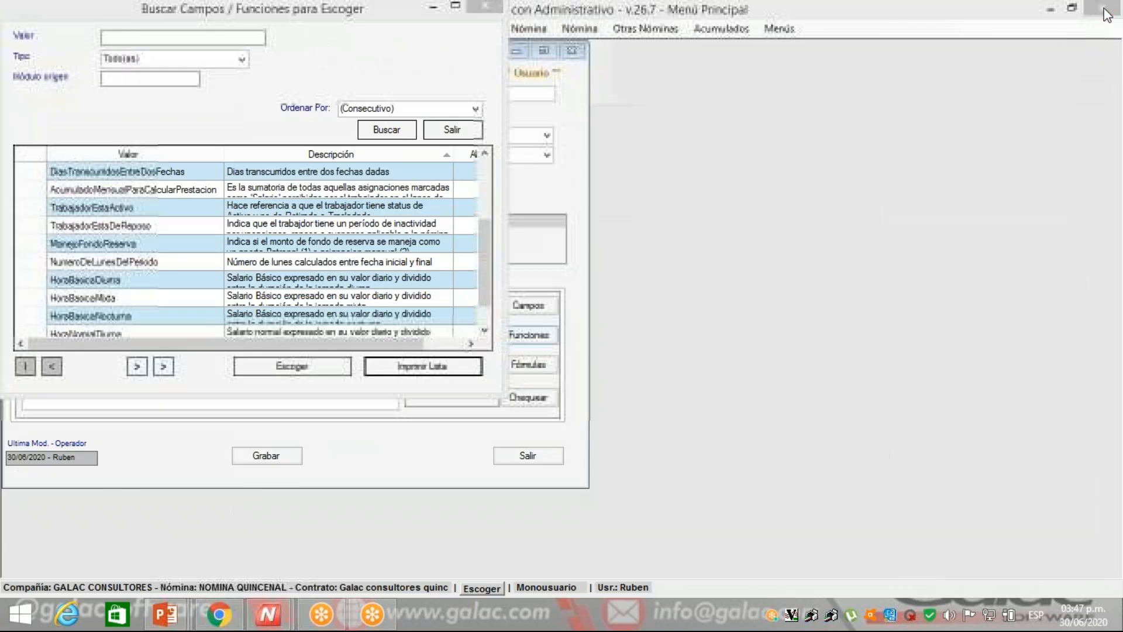
pyautogui.click(447, 131)
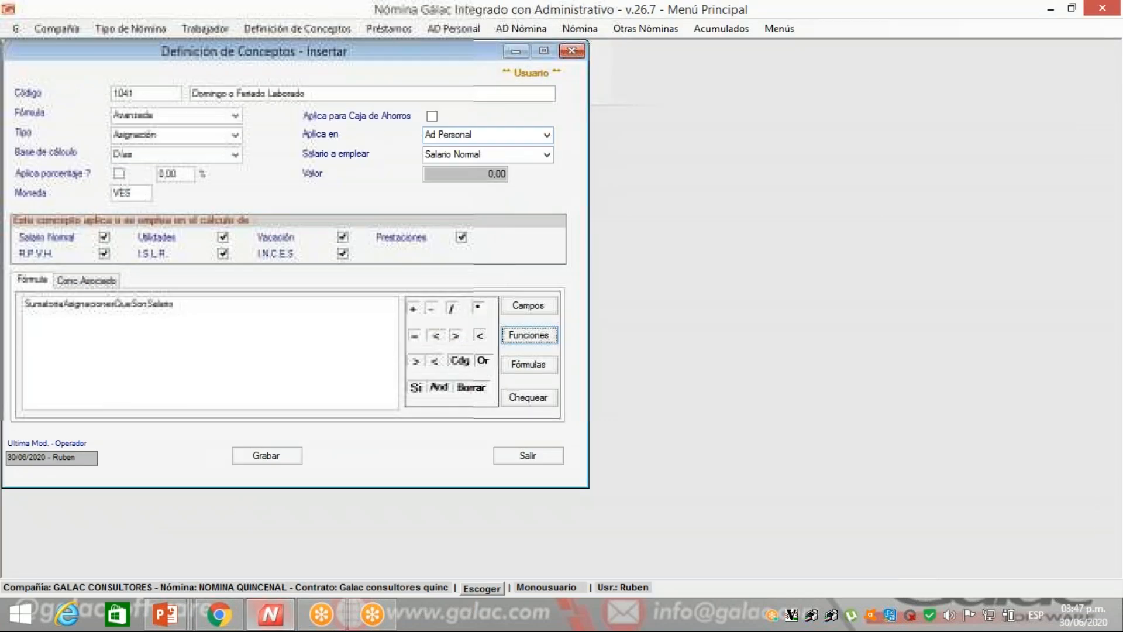
# Remove the SumatoriaAsignacionesQueSonSalario function from the concept's formula.
pyautogui.press('BackSpace')
pyautogui.press('BackSpace')
pyautogui.press('BackSpace')
pyautogui.press('BackSpace')
pyautogui.press('BackSpace')
pyautogui.press('BackSpace')
pyautogui.press('BackSpace')
pyautogui.press('BackSpace')
pyautogui.press('BackSpace')
pyautogui.press('BackSpace')
pyautogui.press('BackSpace')
pyautogui.press('BackSpace')
pyautogui.press('BackSpace')
pyautogui.press('BackSpace')
pyautogui.press('BackSpace')
pyautogui.press('BackSpace')
pyautogui.press('BackSpace')
pyautogui.press('BackSpace')
pyautogui.press('BackSpace')
pyautogui.press('BackSpace')
pyautogui.press('BackSpace')
pyautogui.press('BackSpace')
pyautogui.press('BackSpace')
pyautogui.press('BackSpace')
pyautogui.press('BackSpace')
pyautogui.press('BackSpace')
pyautogui.press('BackSpace')
pyautogui.press('BackSpace')
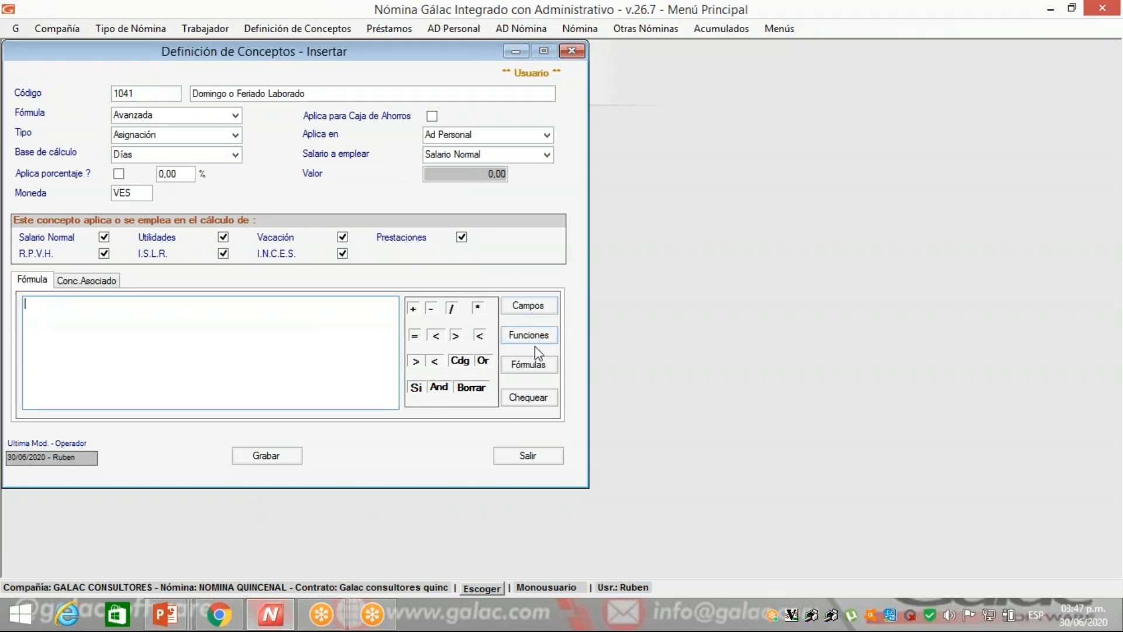
# Open the list of predefined formulas, widen its Valor column and look through the available concept formulas.
pyautogui.click(545, 366)
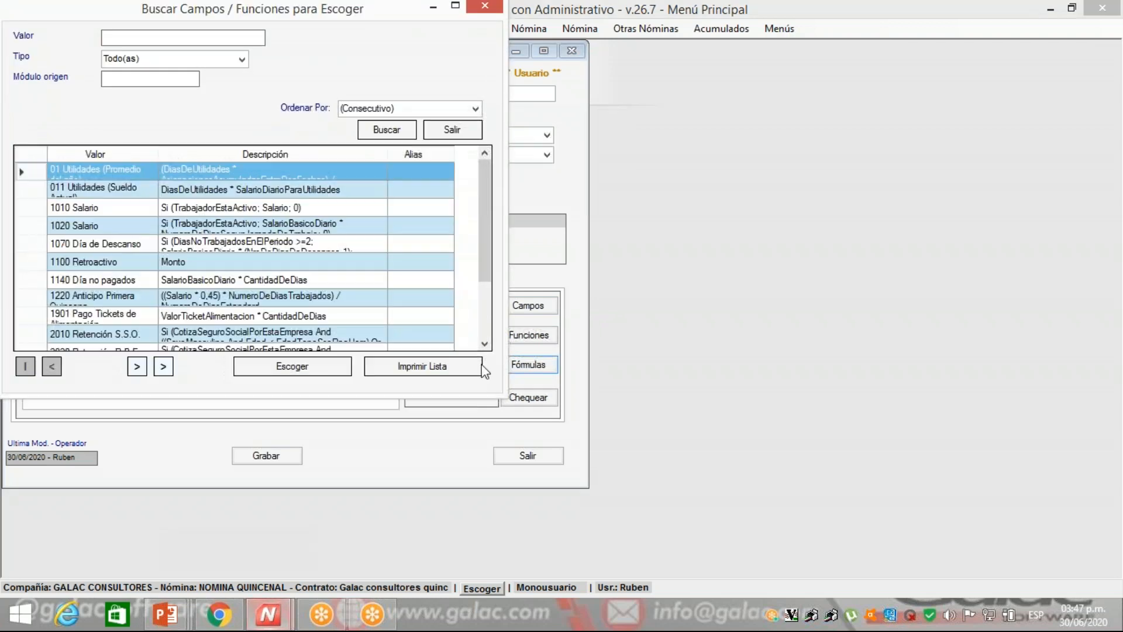
pyautogui.moveTo(158, 153); pyautogui.dragTo(199, 153)
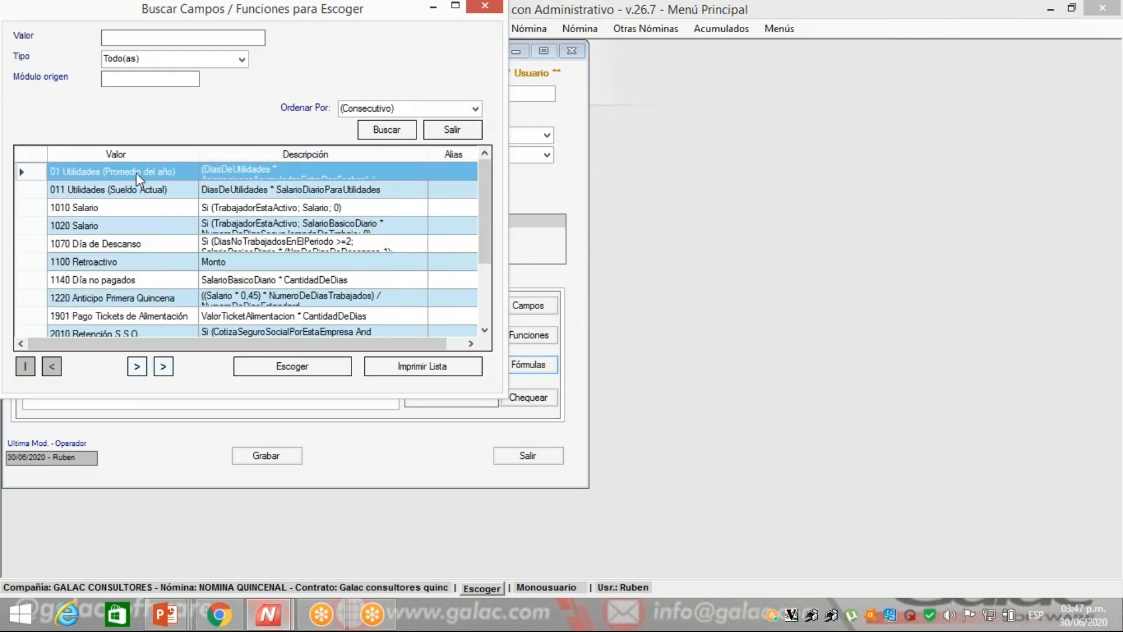
pyautogui.click(476, 207)
pyautogui.moveTo(492, 228); pyautogui.dragTo(482, 293)
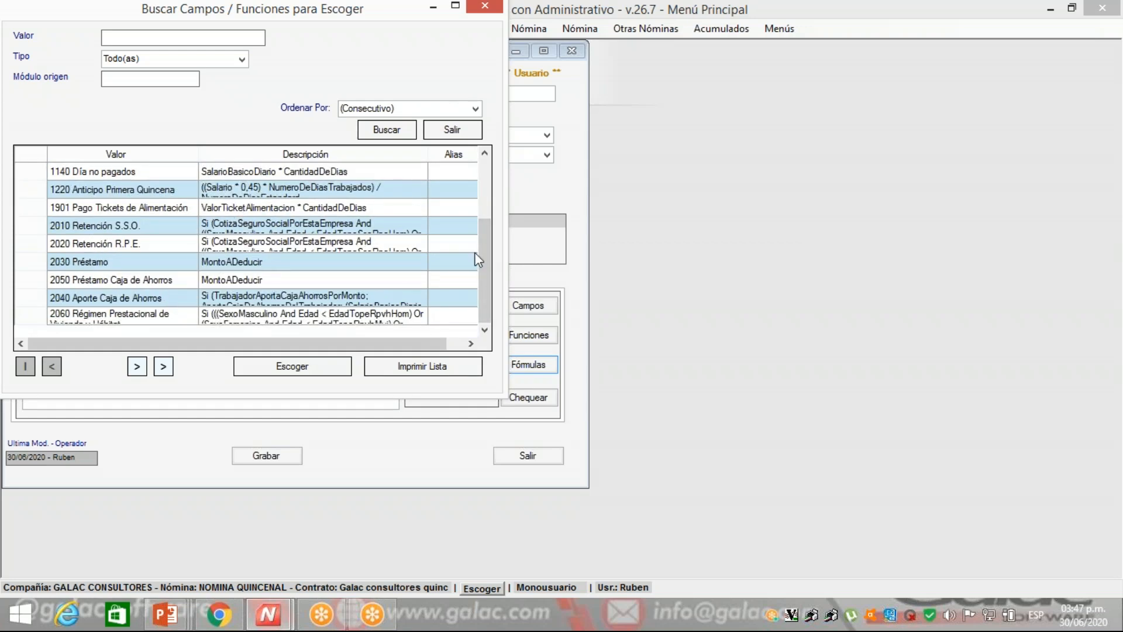
pyautogui.moveTo(480, 272); pyautogui.dragTo(477, 156)
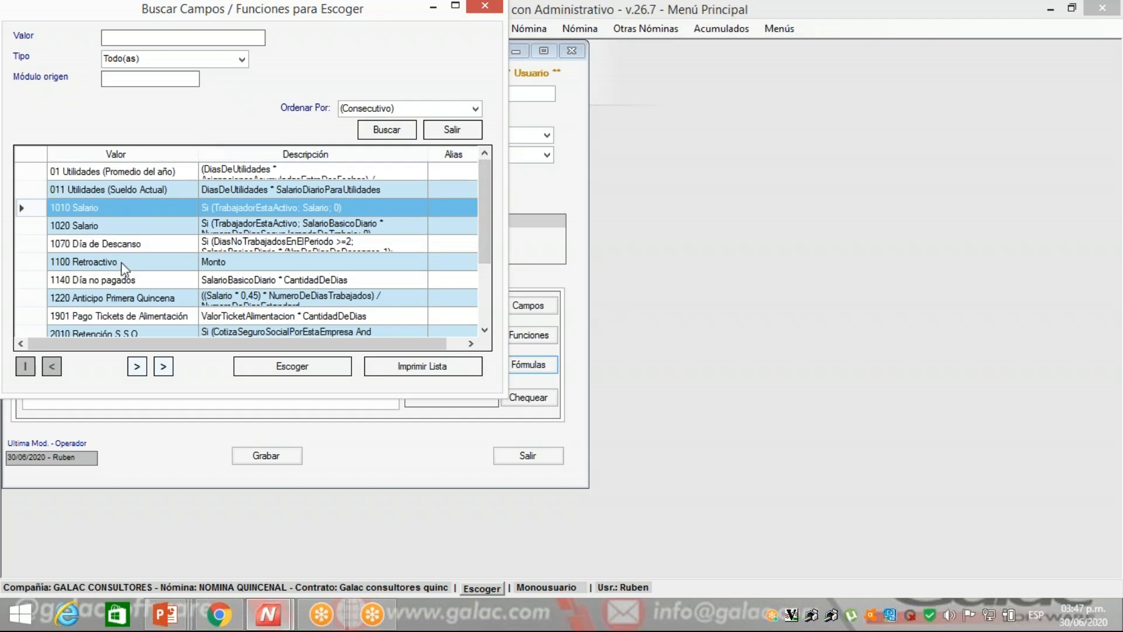
# Insert the formula of concept 1140 Día no pagados, SalarioBasicoDiario * CantidadDeDias, into the concept's formula.
pyautogui.click(74, 229)
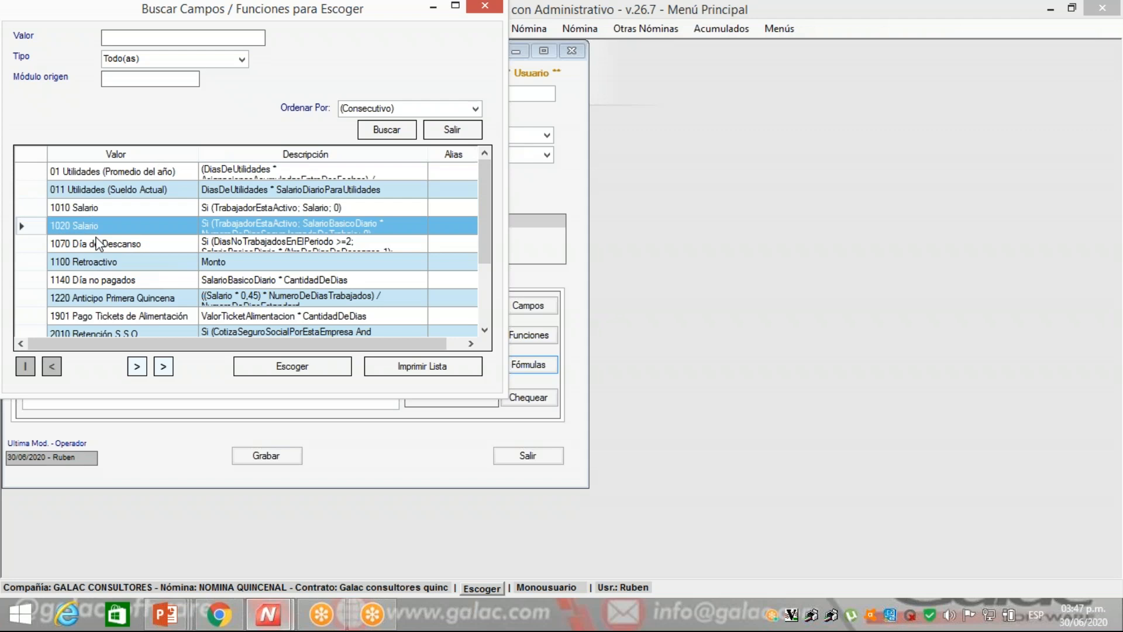
pyautogui.click(109, 244)
pyautogui.click(114, 260)
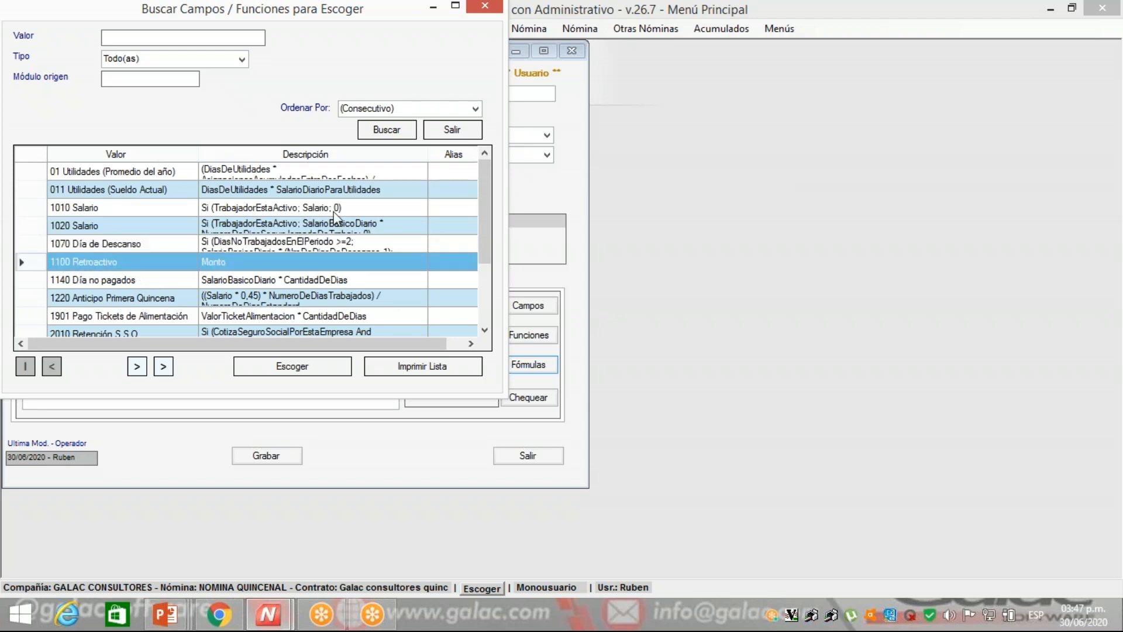
pyautogui.click(128, 280)
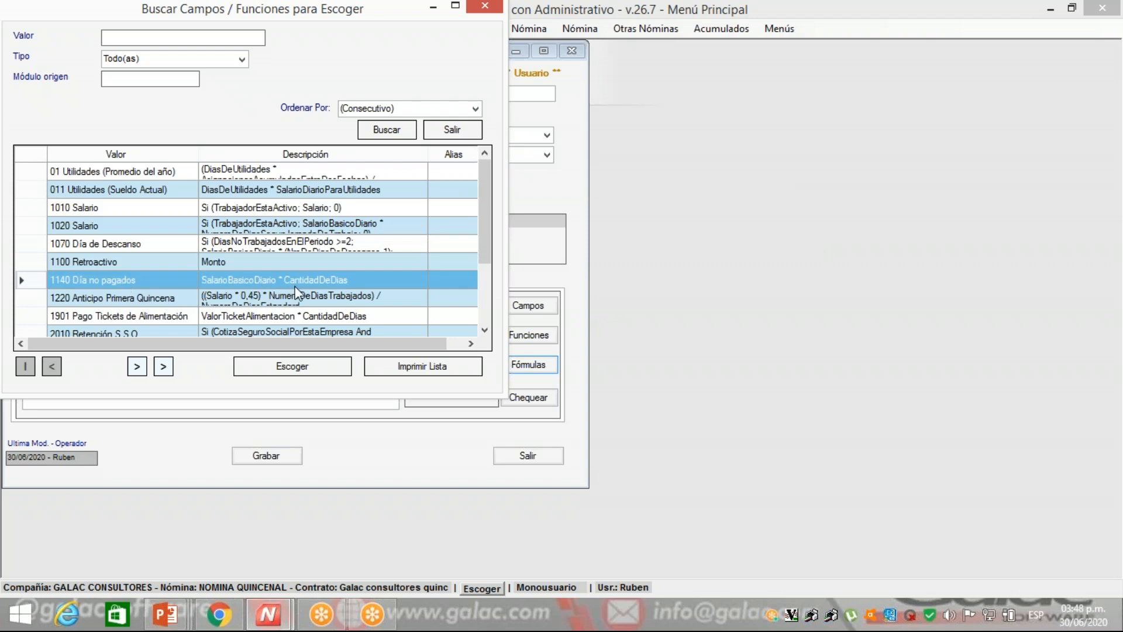
pyautogui.click(296, 366)
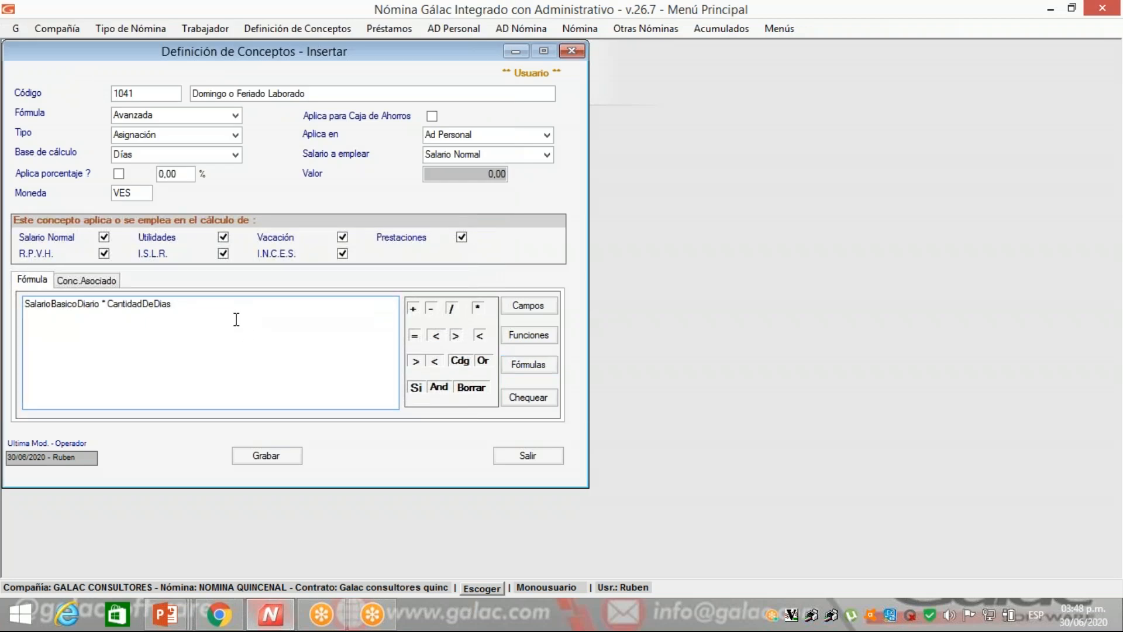
# Remove the whole SalarioBasicoDiario * CantidadDeDias expression from the concept's formula.
pyautogui.press('BackSpace')
pyautogui.press('BackSpace')
pyautogui.press('BackSpace')
pyautogui.press('BackSpace')
pyautogui.press('BackSpace')
pyautogui.press('BackSpace')
pyautogui.press('BackSpace')
pyautogui.press('BackSpace')
pyautogui.press('BackSpace')
pyautogui.press('BackSpace')
pyautogui.press('BackSpace')
pyautogui.press('BackSpace')
pyautogui.press('BackSpace')
pyautogui.press('BackSpace')
pyautogui.press('BackSpace')
pyautogui.press('BackSpace')
pyautogui.press('BackSpace')
pyautogui.press('BackSpace')
pyautogui.press('BackSpace')
pyautogui.press('BackSpace')
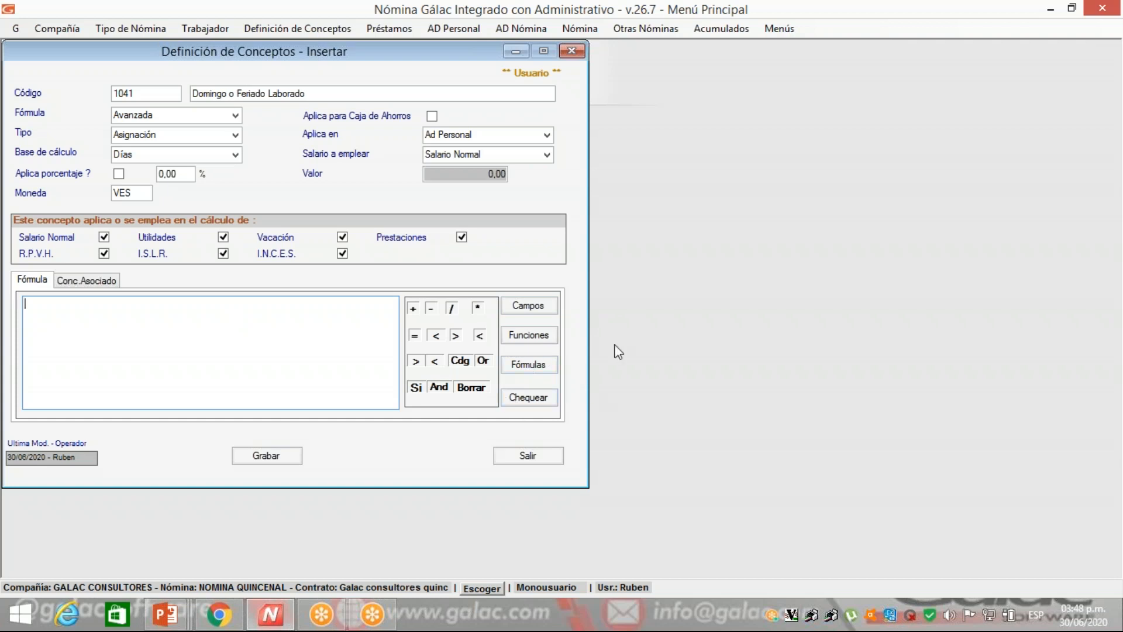
pyautogui.click(539, 401)
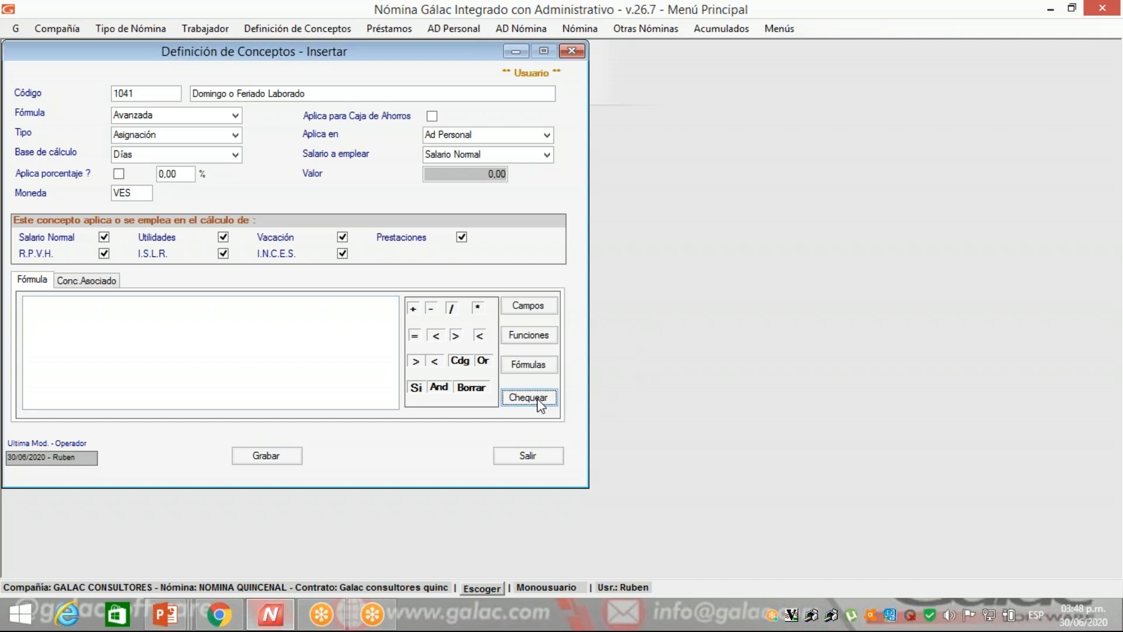
# Search the functions for *sumatoria* and insert SumatoriaAsignacionesQueSonSalario into the concept's formula.
pyautogui.click(284, 327)
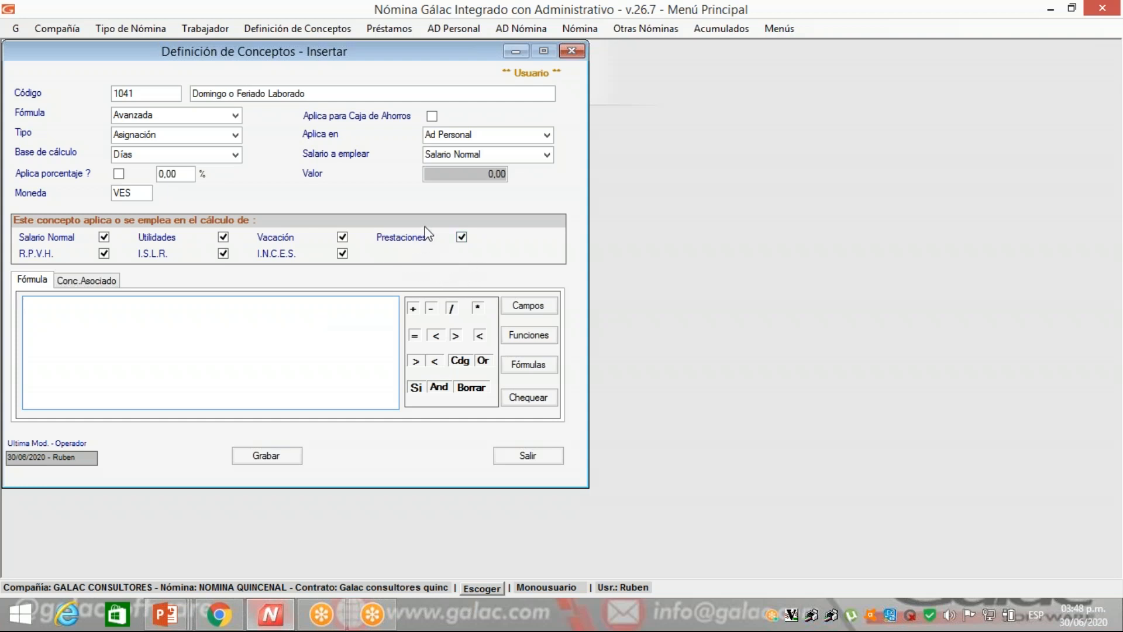
pyautogui.click(535, 336)
pyautogui.click(162, 38)
pyautogui.write('*')
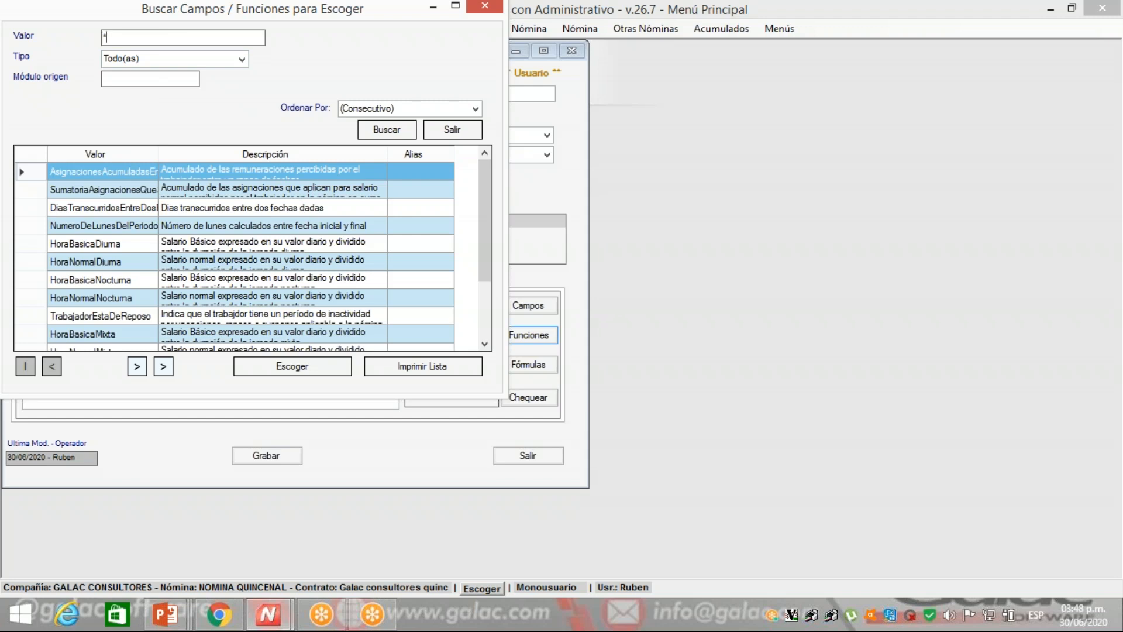
pyautogui.write('sumatoria*')
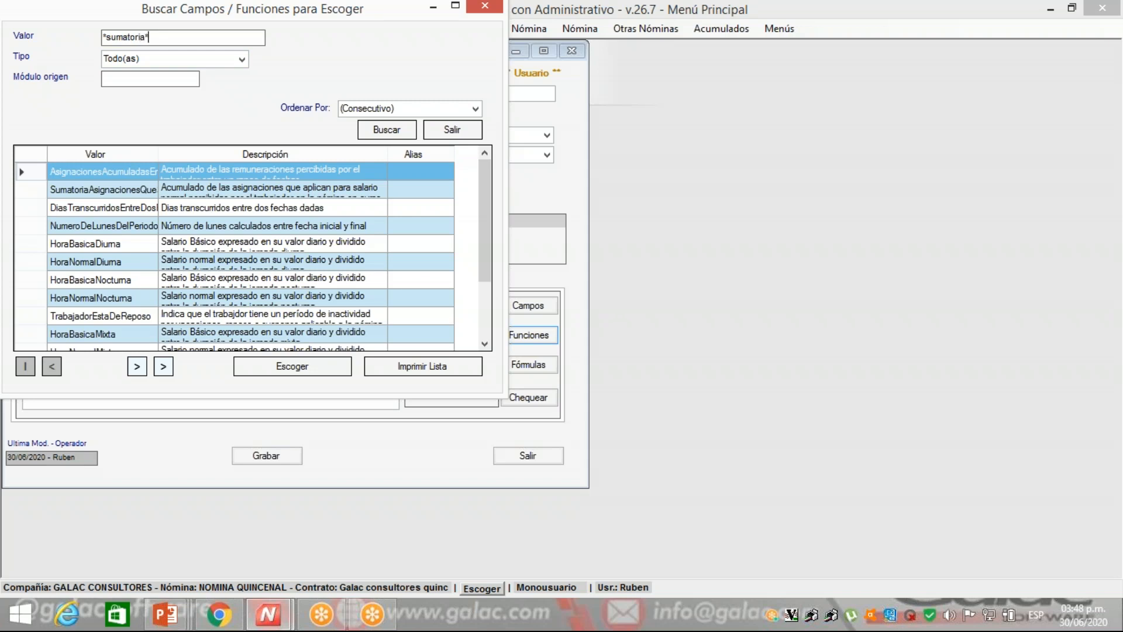
pyautogui.click(400, 129)
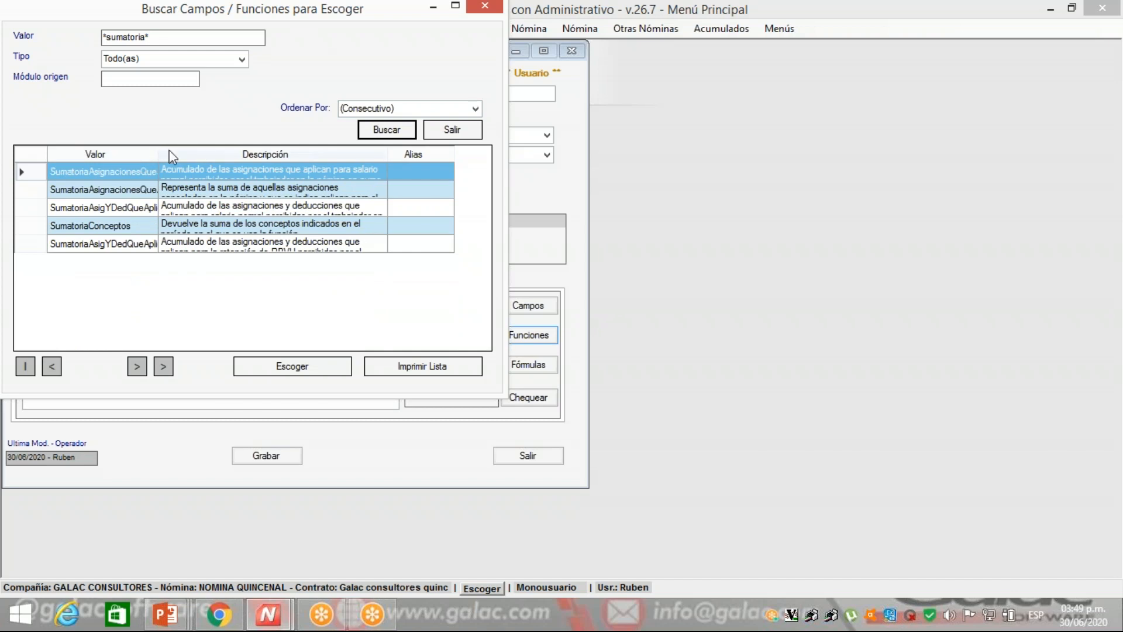
pyautogui.moveTo(159, 153); pyautogui.dragTo(225, 151)
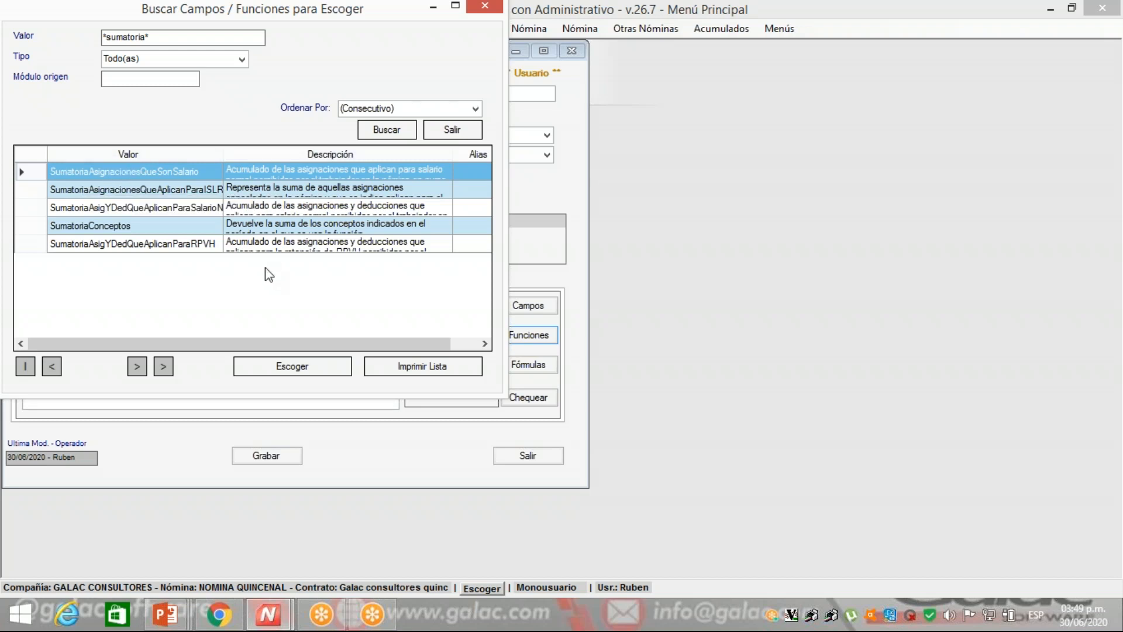
pyautogui.click(317, 363)
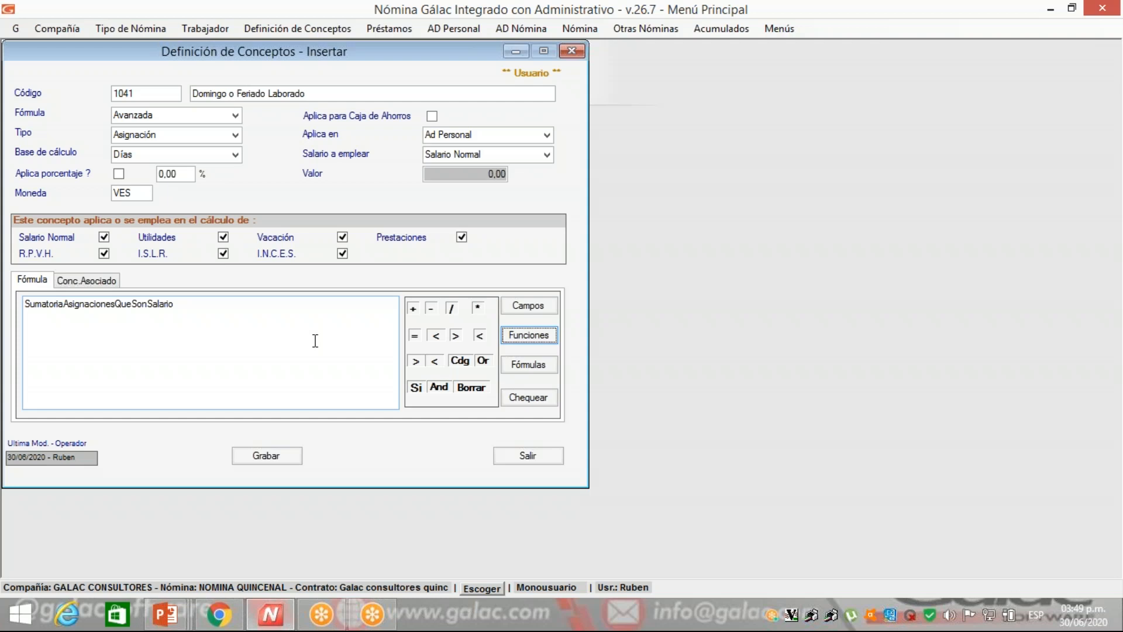
# Shorten the function name in the formula to SumatoriaAsignacionesQueSonSalari and check the formula's validity.
pyautogui.click(259, 316)
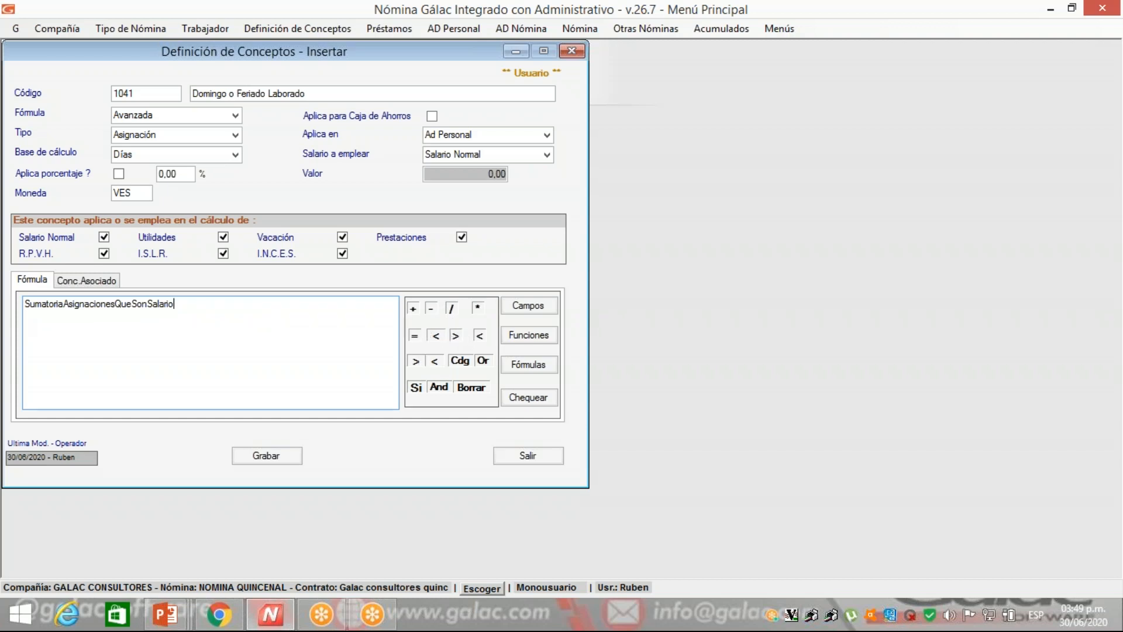
pyautogui.click(417, 308)
pyautogui.click(431, 309)
pyautogui.press('BackSpace')
pyautogui.press('BackSpace')
pyautogui.press('BackSpace')
pyautogui.press('BackSpace')
pyautogui.write('io')
pyautogui.press('BackSpace')
pyautogui.click(542, 400)
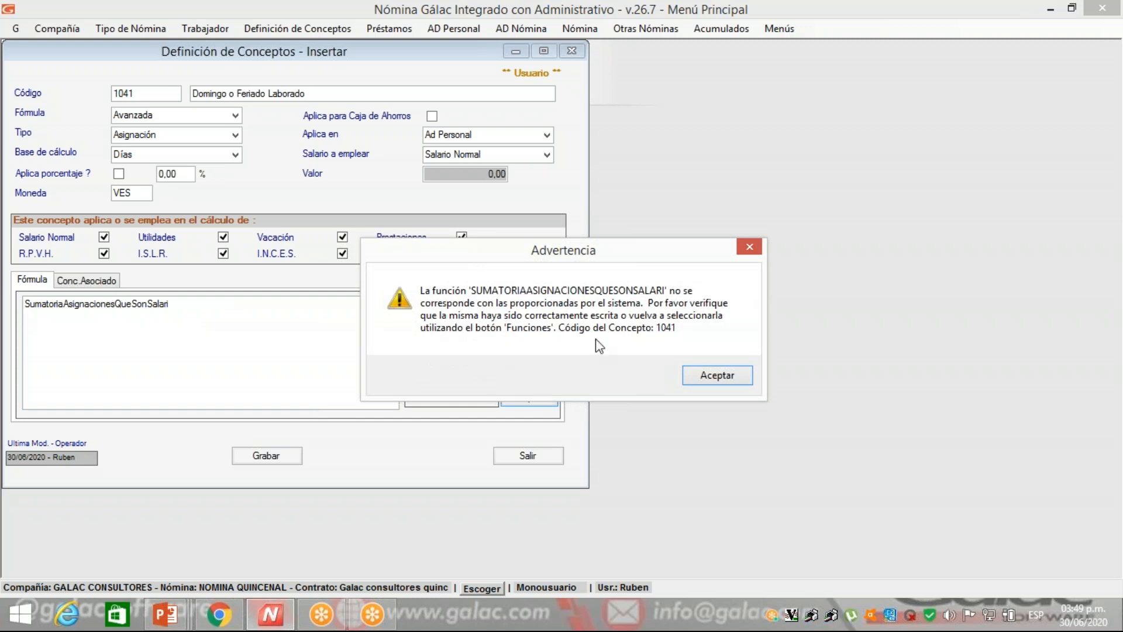
pyautogui.click(749, 245)
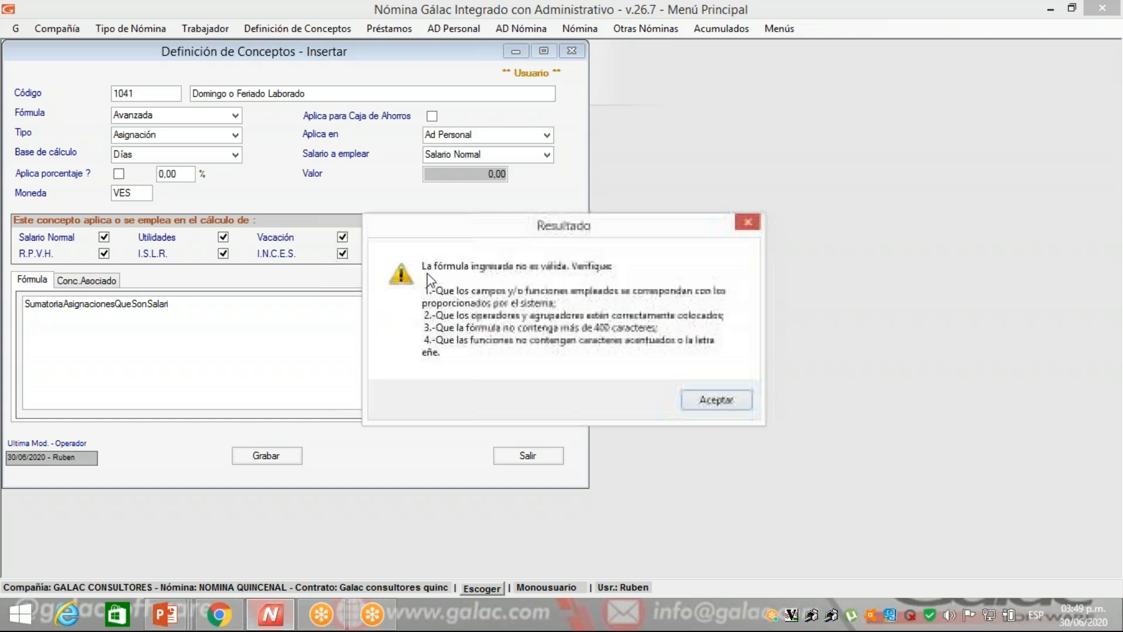
pyautogui.click(747, 221)
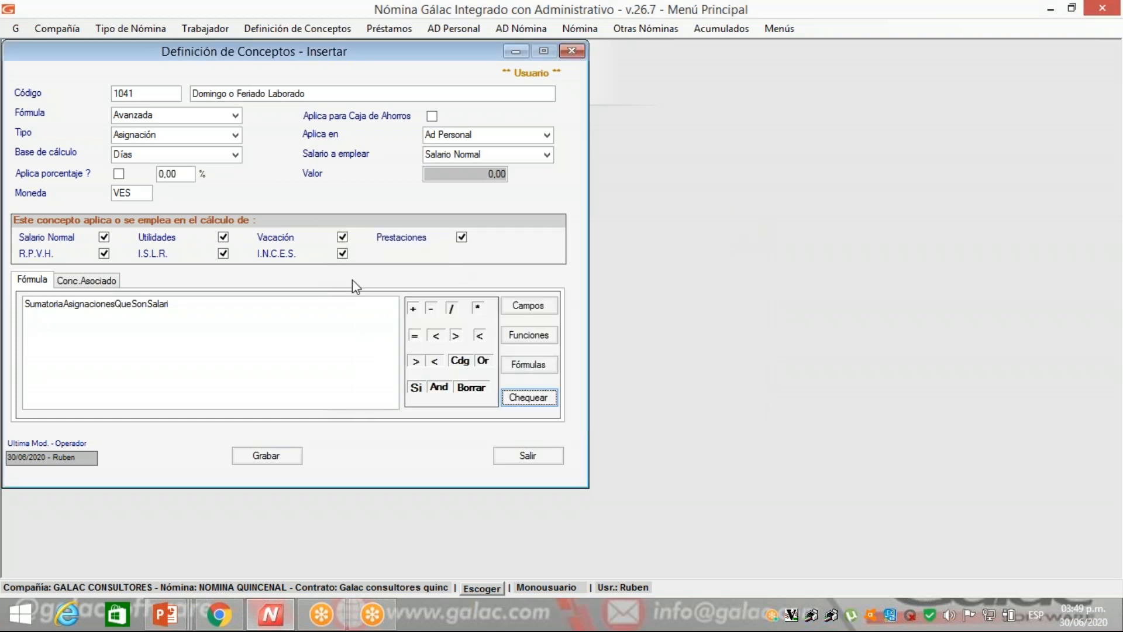
# Correct the function name in the formula to SumatoriaAsignacionesQueSonSalario.
pyautogui.click(283, 308)
pyautogui.write('a')
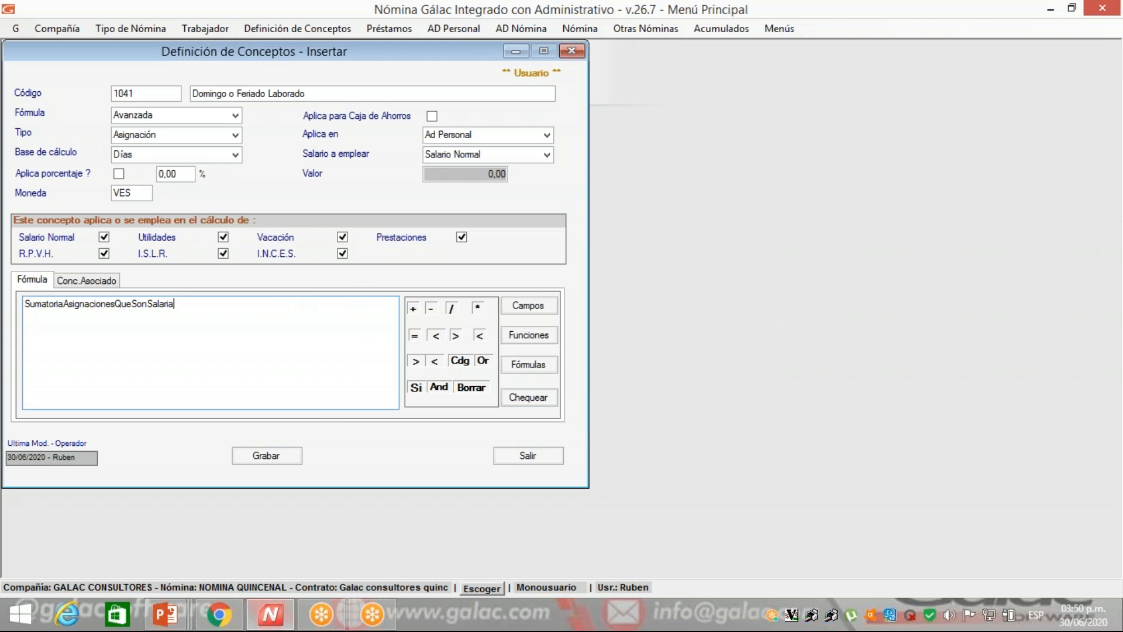
pyautogui.press('BackSpace')
pyautogui.write('o')
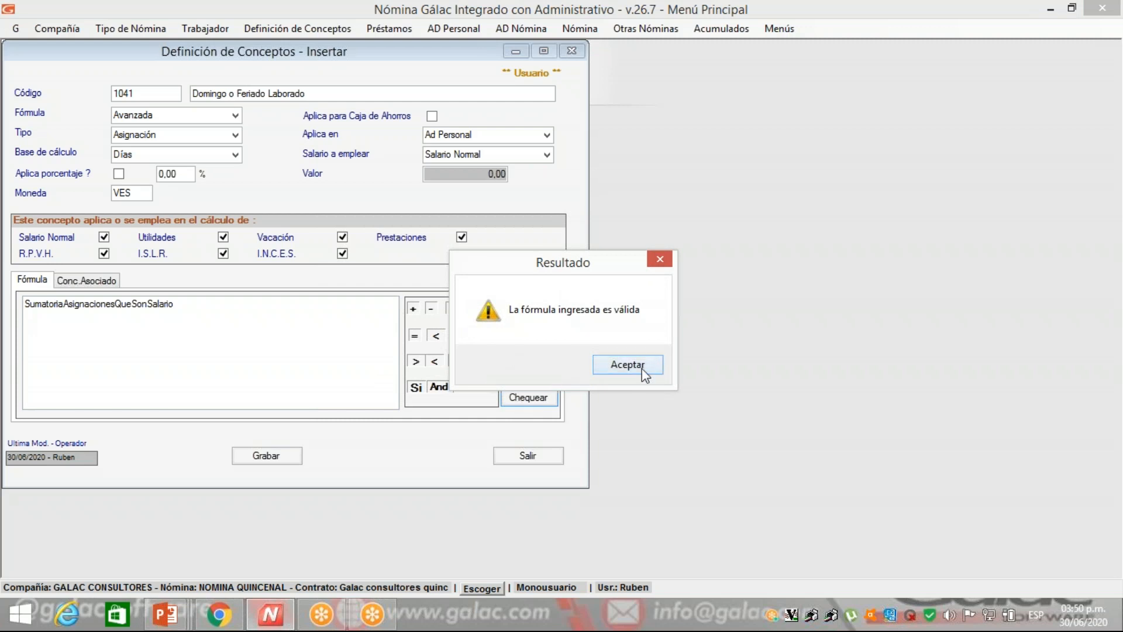
# Check the validity of the corrected SumatoriaAsignacionesQueSonSalario formula and dismiss the results.
pyautogui.click(614, 368)
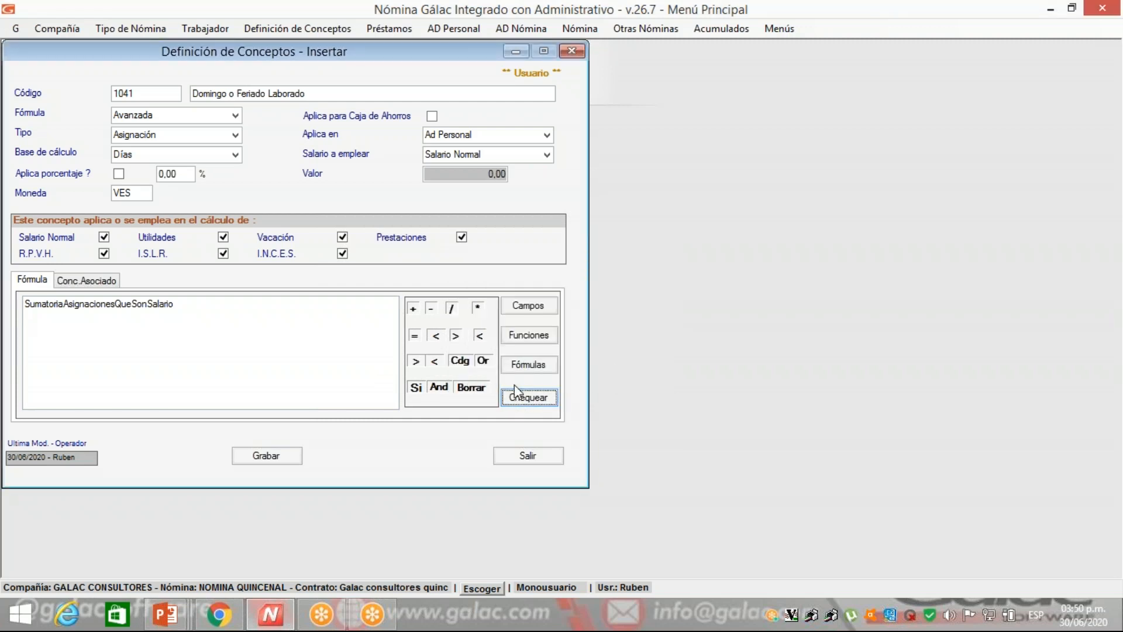
pyautogui.click(539, 403)
pyautogui.click(659, 258)
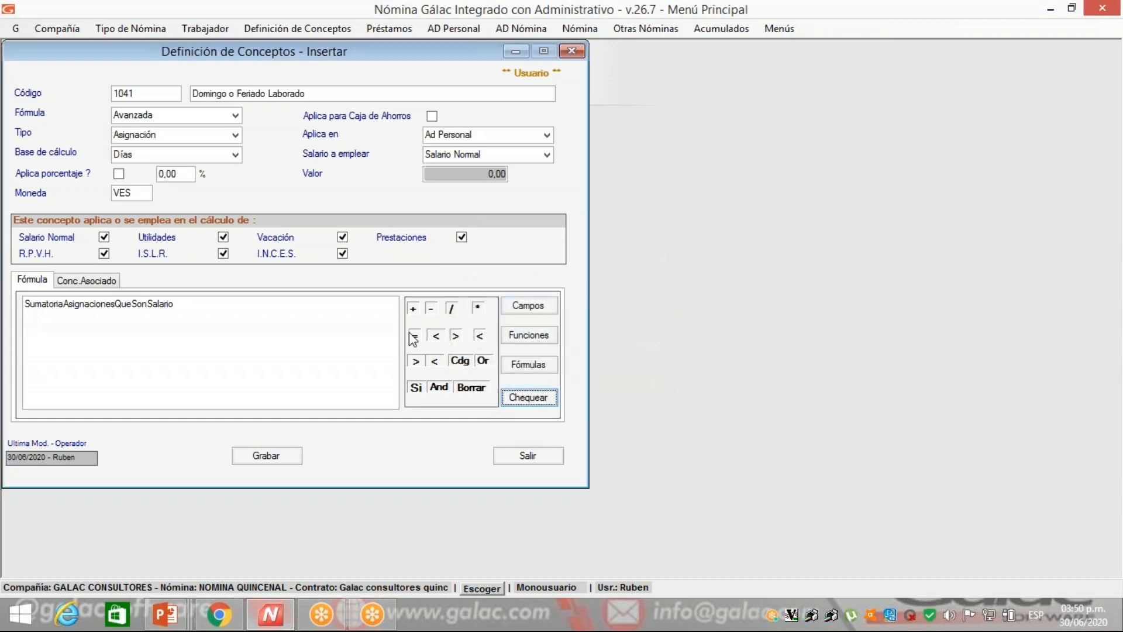
pyautogui.click(541, 400)
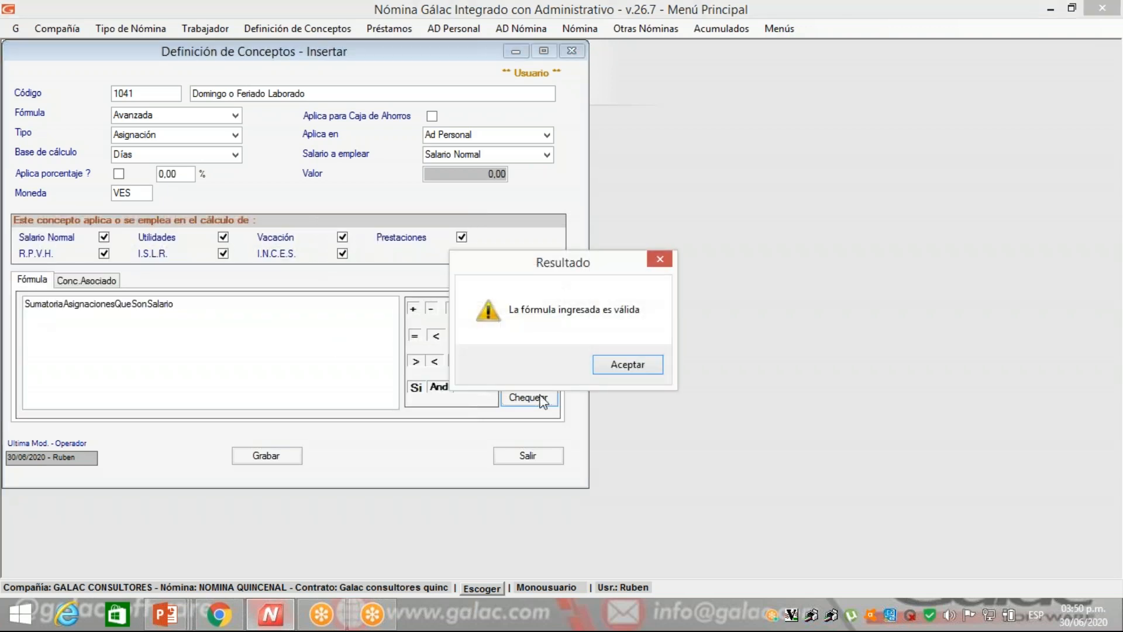
pyautogui.click(661, 261)
# Divide SumatoriaAsignacionesQueSonSalario by the function NumeroDeDiasSegunJornadaDeTrabajo, found by searching the functions for *jornada*.
pyautogui.click(280, 306)
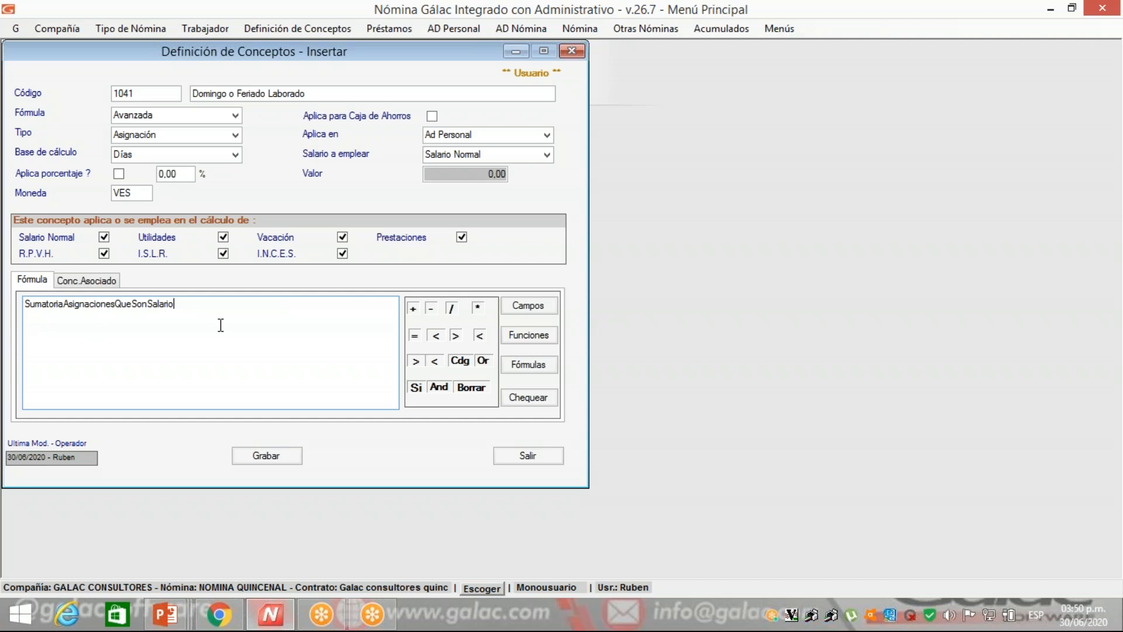
pyautogui.click(454, 308)
pyautogui.click(531, 336)
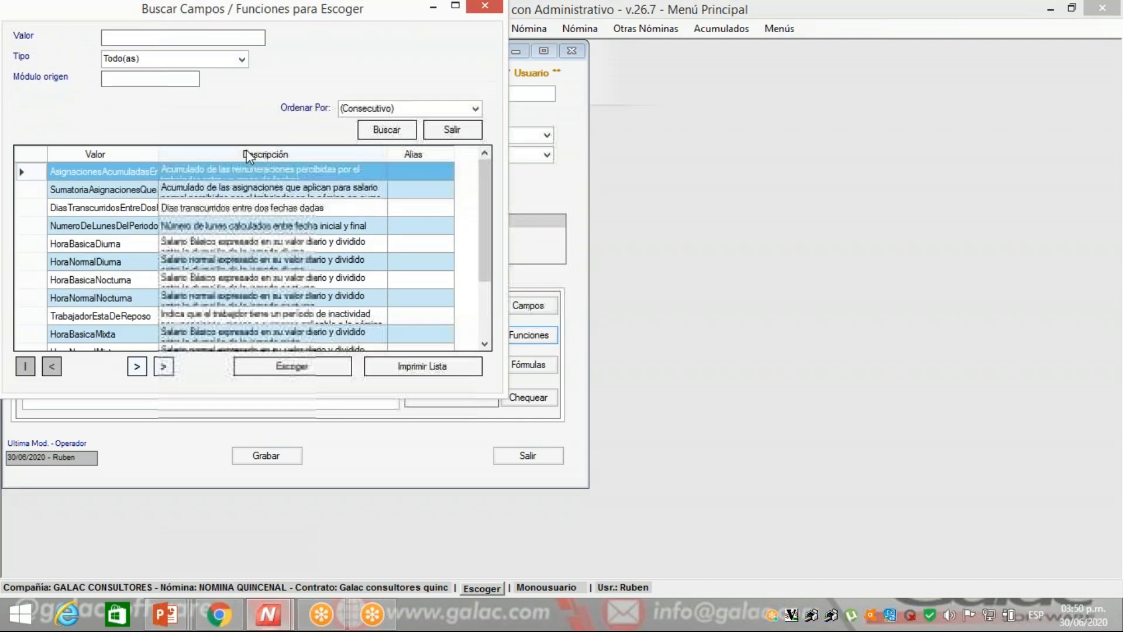
pyautogui.click(166, 42)
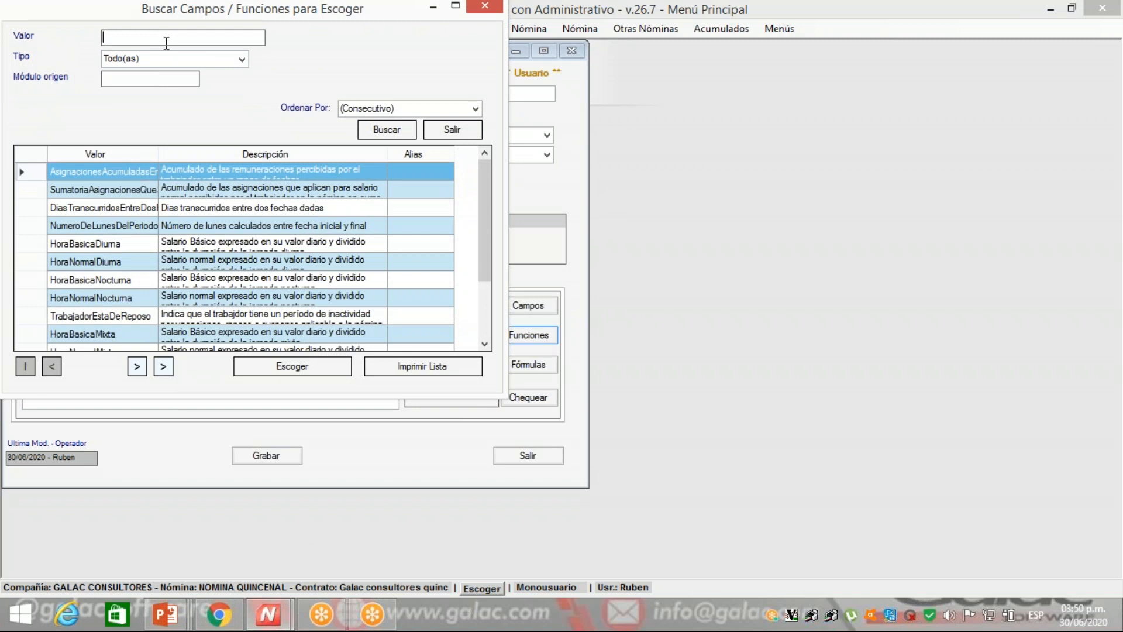
pyautogui.write('*jornada*')
pyautogui.click(386, 126)
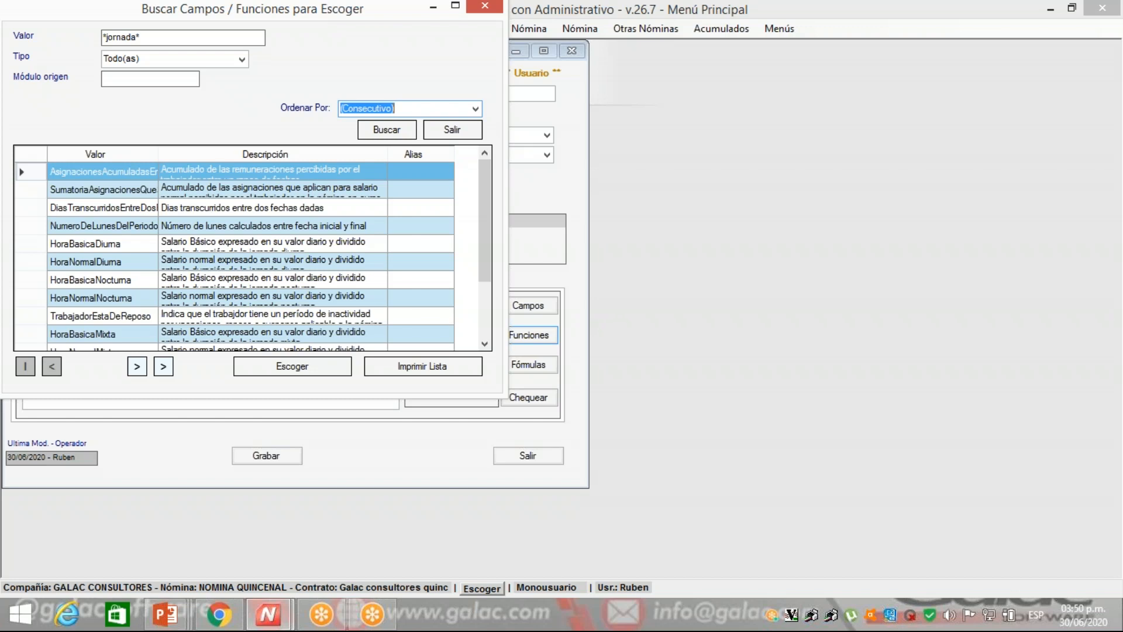
pyautogui.click(401, 129)
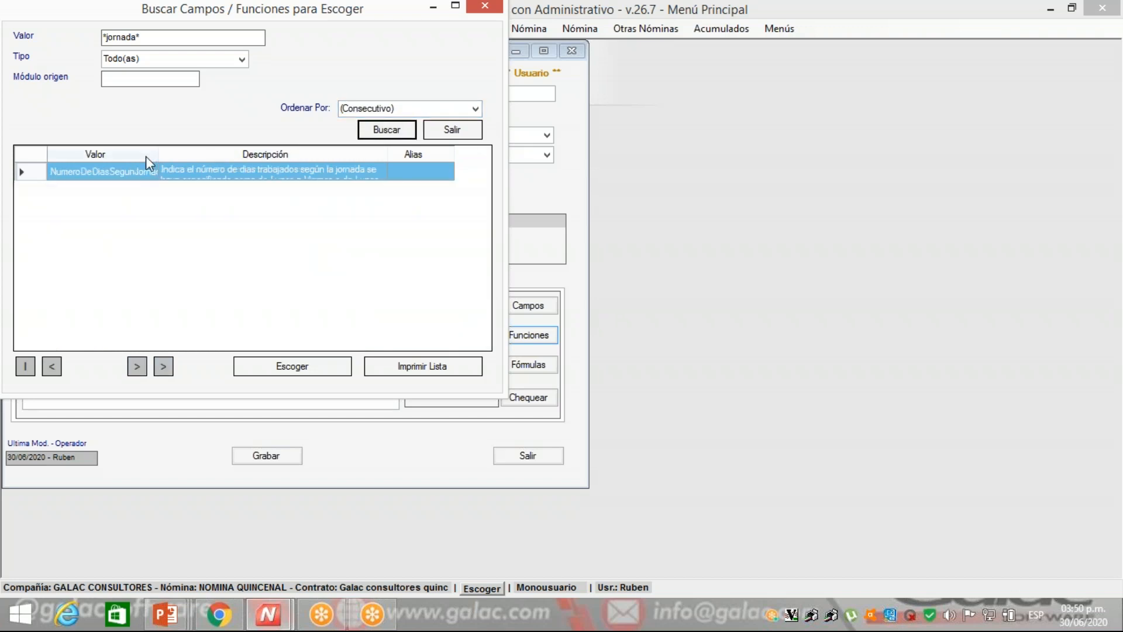
pyautogui.moveTo(159, 154); pyautogui.dragTo(188, 154)
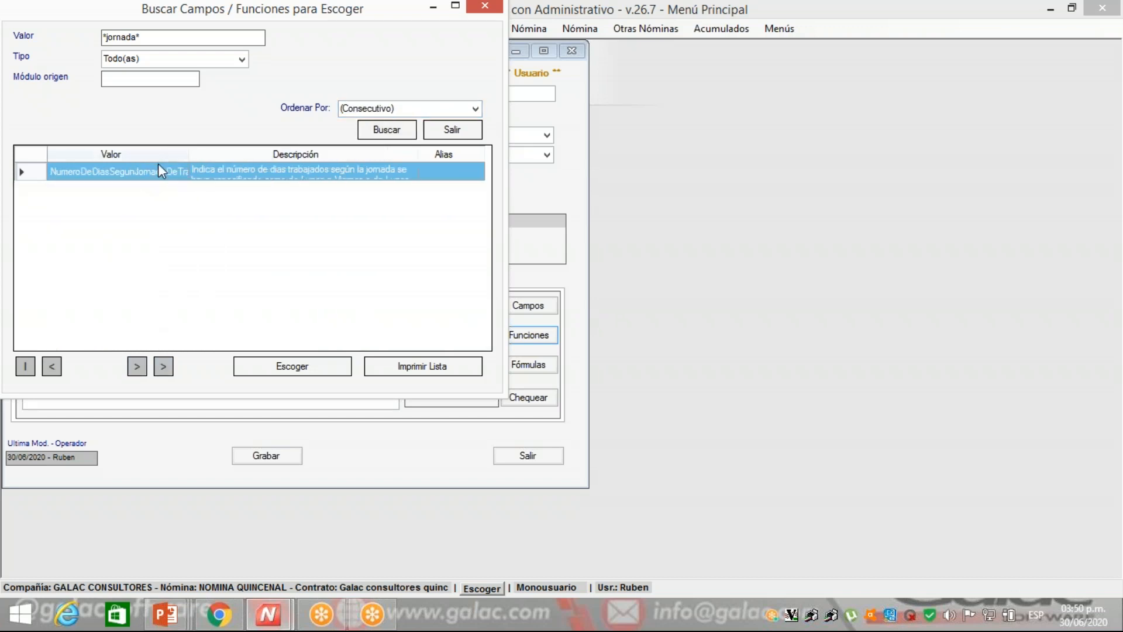
pyautogui.click(290, 368)
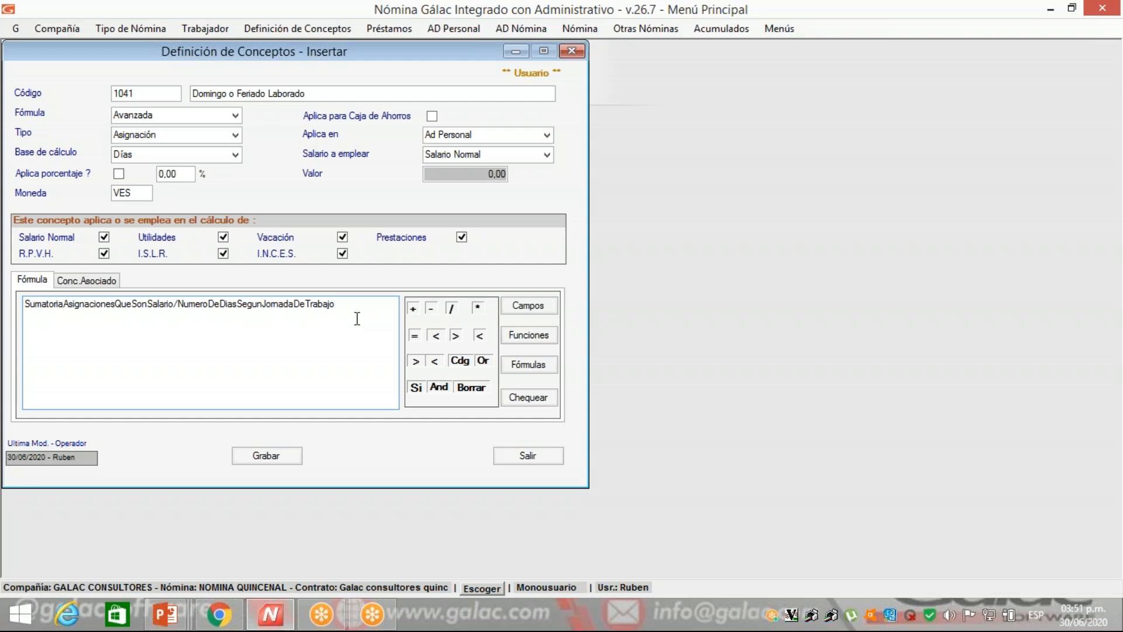
# Enclose the division in parentheses, multiply it by 1,5, and enclose that product in parentheses followed by a multiplication sign.
pyautogui.write(')')
pyautogui.write('(')
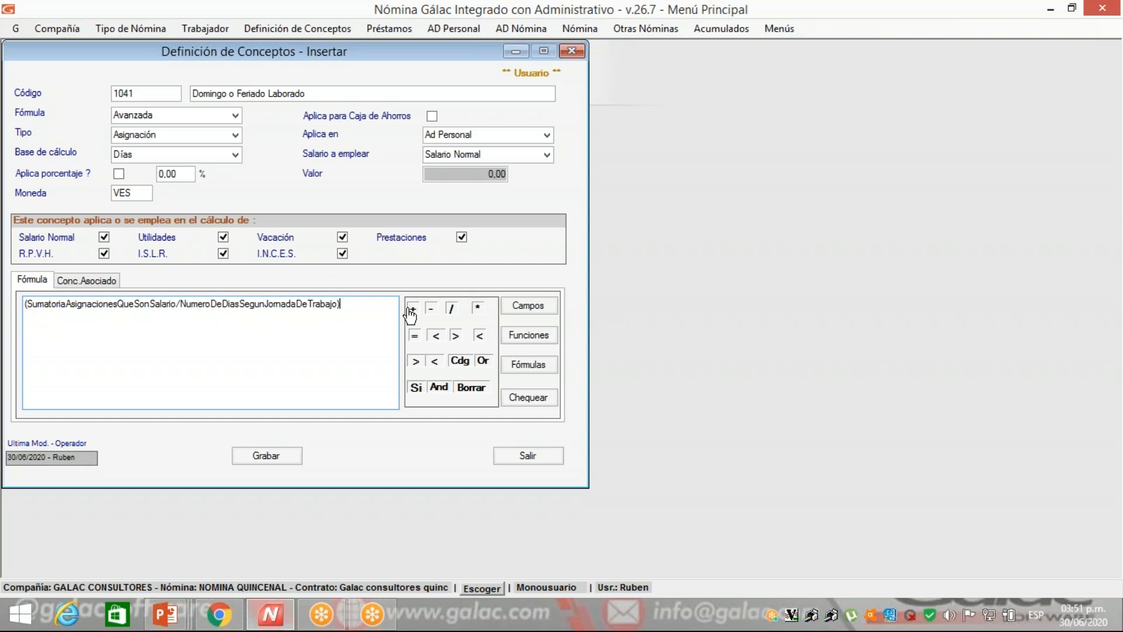
pyautogui.click(477, 307)
pyautogui.write(',')
pyautogui.press('BackSpace')
pyautogui.write('1')
pyautogui.write(',5')
pyautogui.write(')')
pyautogui.write('(')
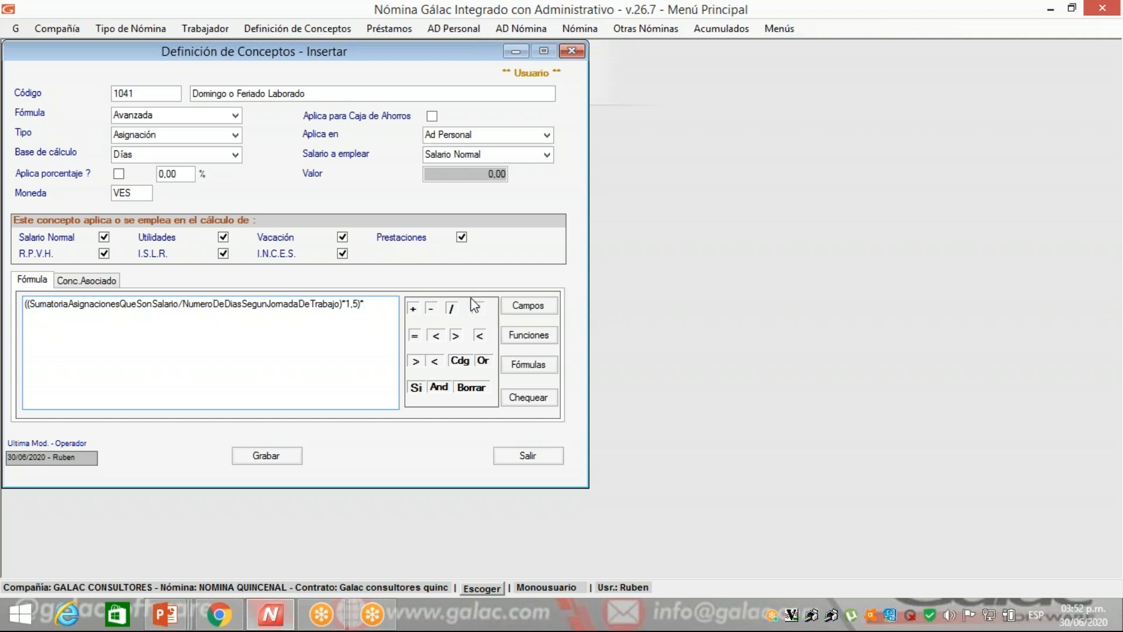
# Multiply the formula by the field CantidadDeDias, found by searching the fields for *dias*, and check the formula.
pyautogui.click(540, 308)
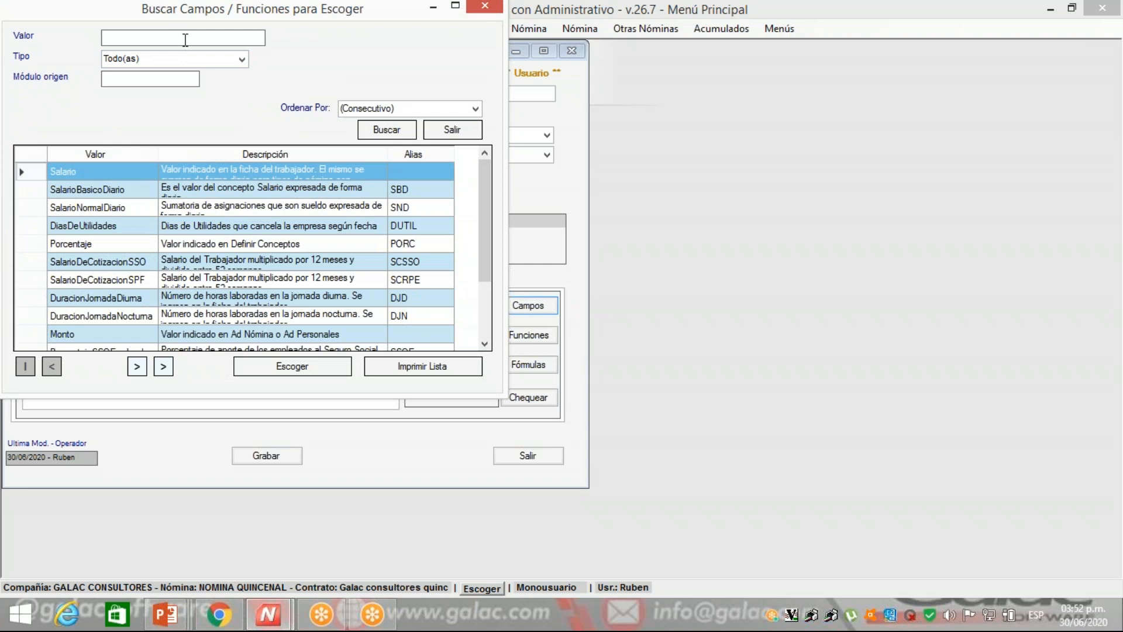
pyautogui.write('*dias*')
pyautogui.click(400, 134)
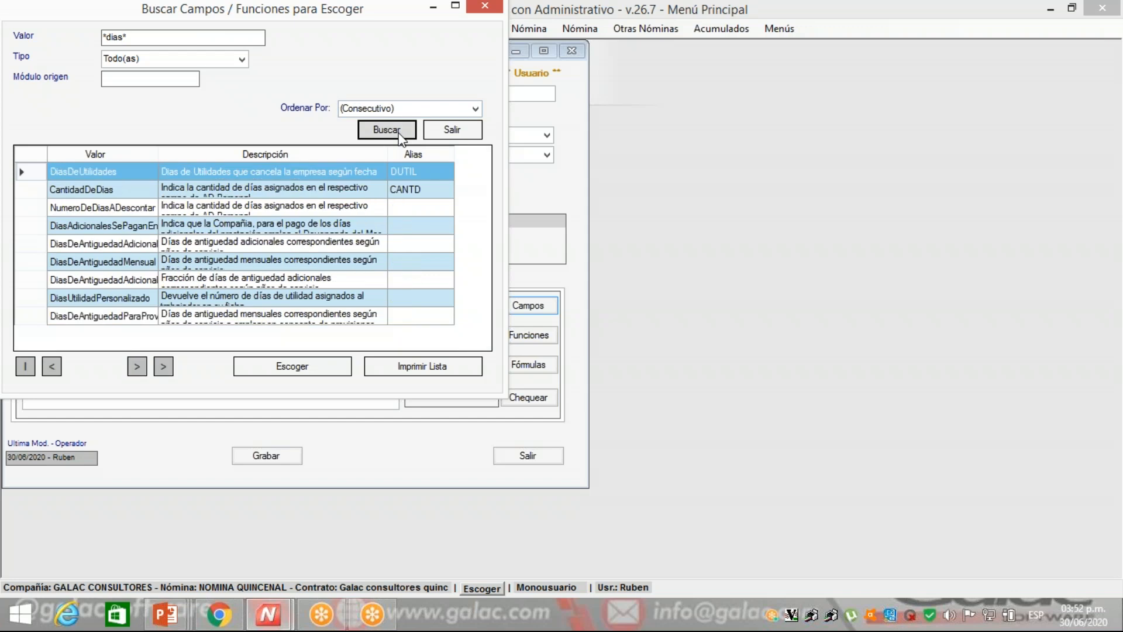
pyautogui.click(117, 190)
pyautogui.moveTo(31, 199); pyautogui.dragTo(31, 220)
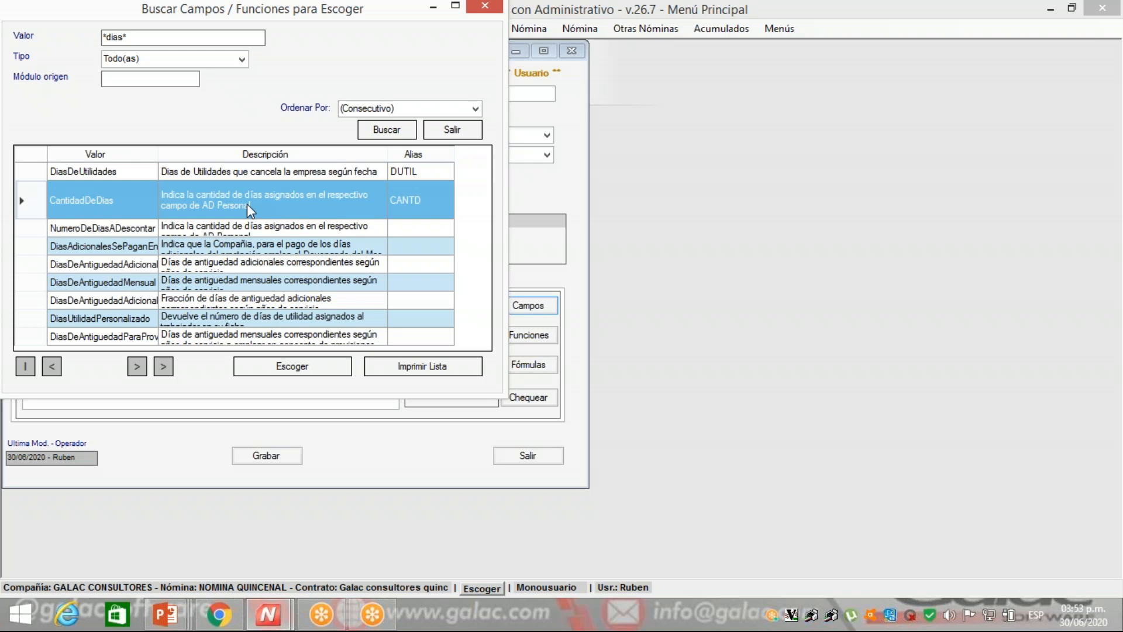
pyautogui.click(301, 364)
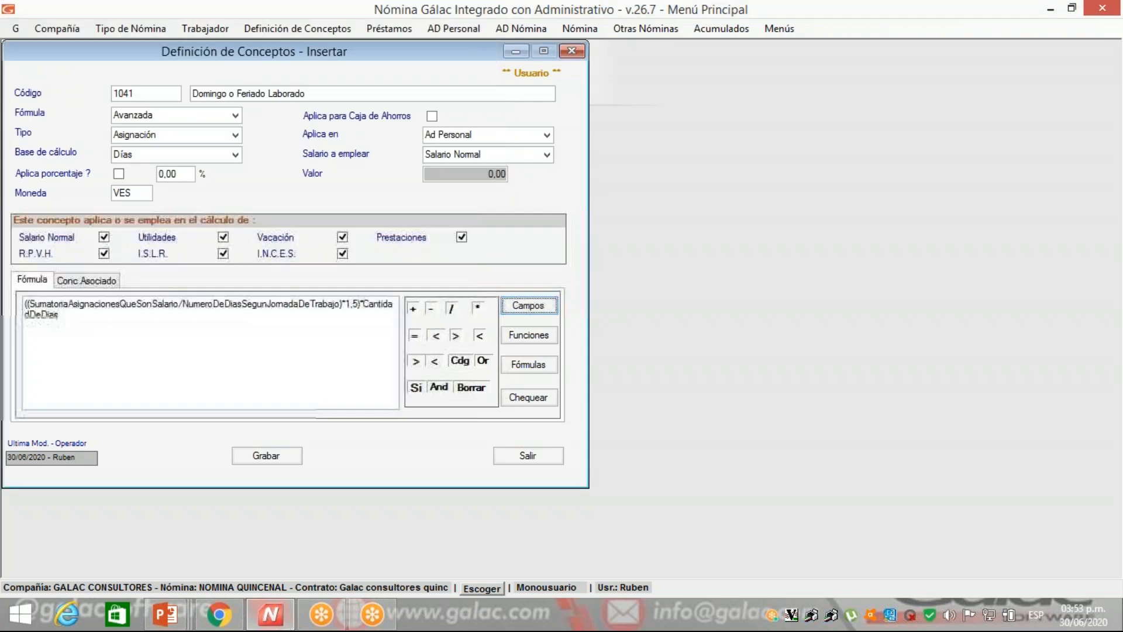
pyautogui.click(119, 319)
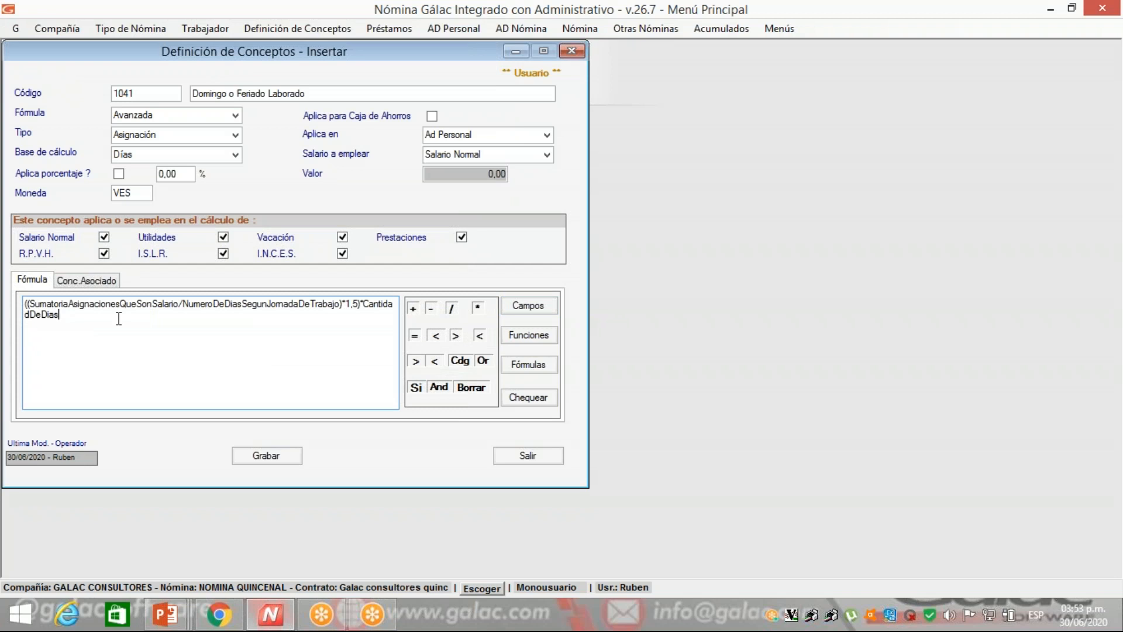
pyautogui.click(541, 399)
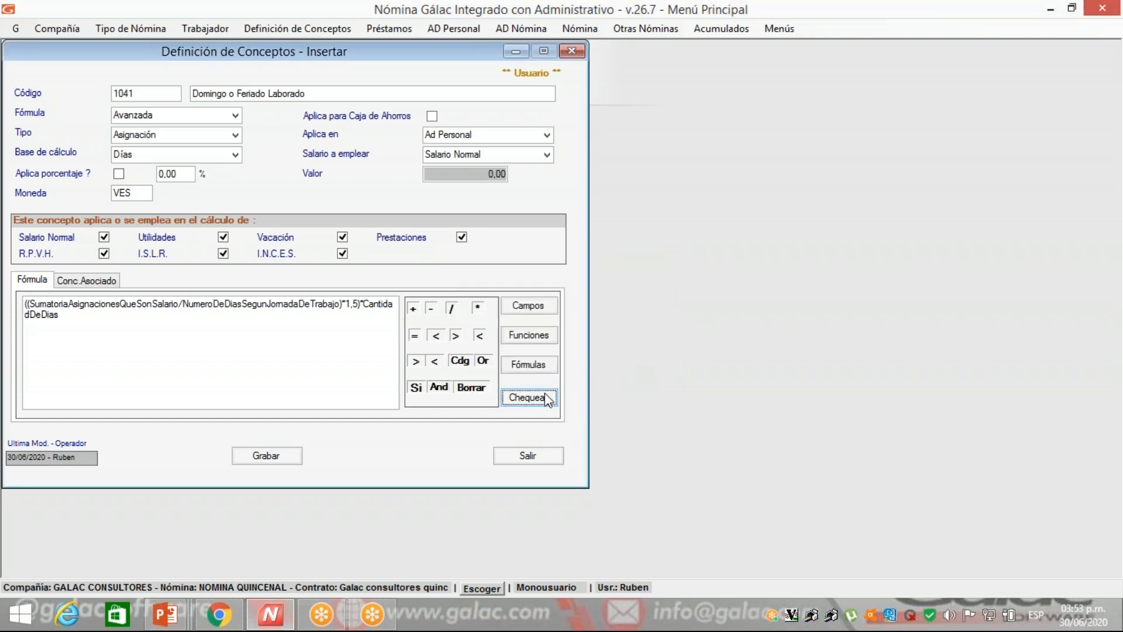
# Remove the final s from CantidadDeDias in the formula, check its validity and dismiss the resulting messages.
pyautogui.click(185, 322)
pyautogui.press('BackSpace')
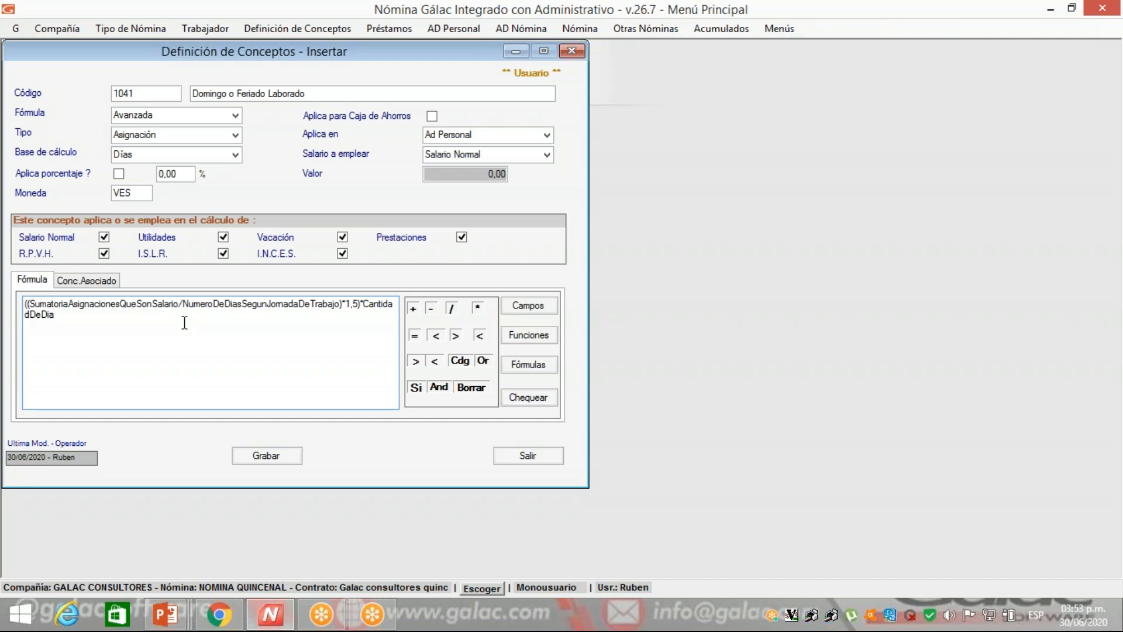
pyautogui.click(527, 405)
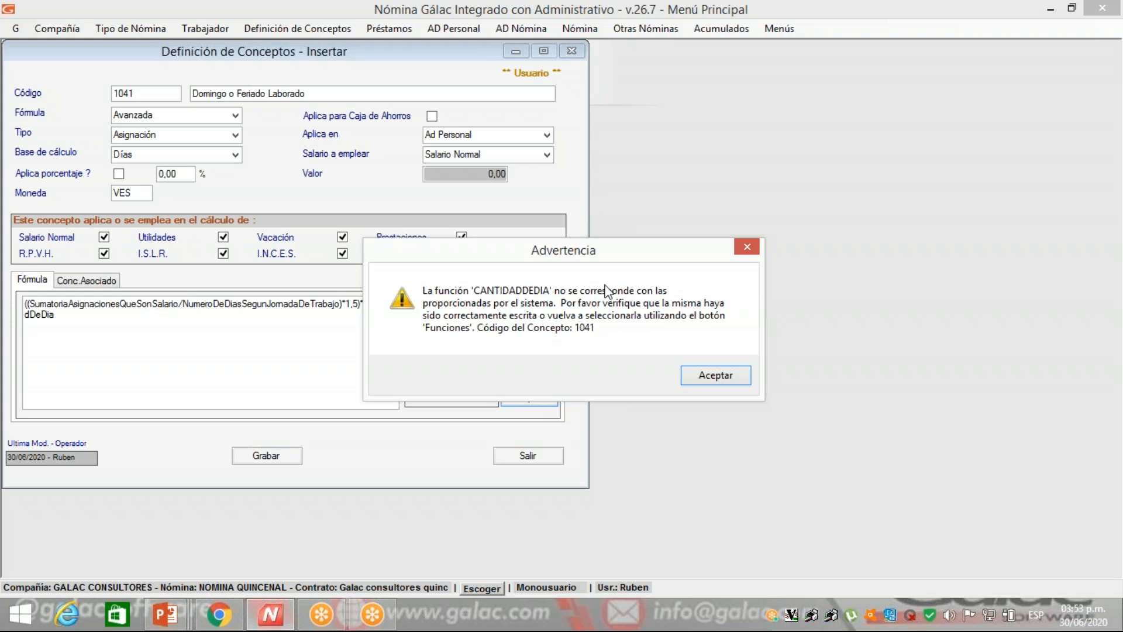
pyautogui.click(729, 382)
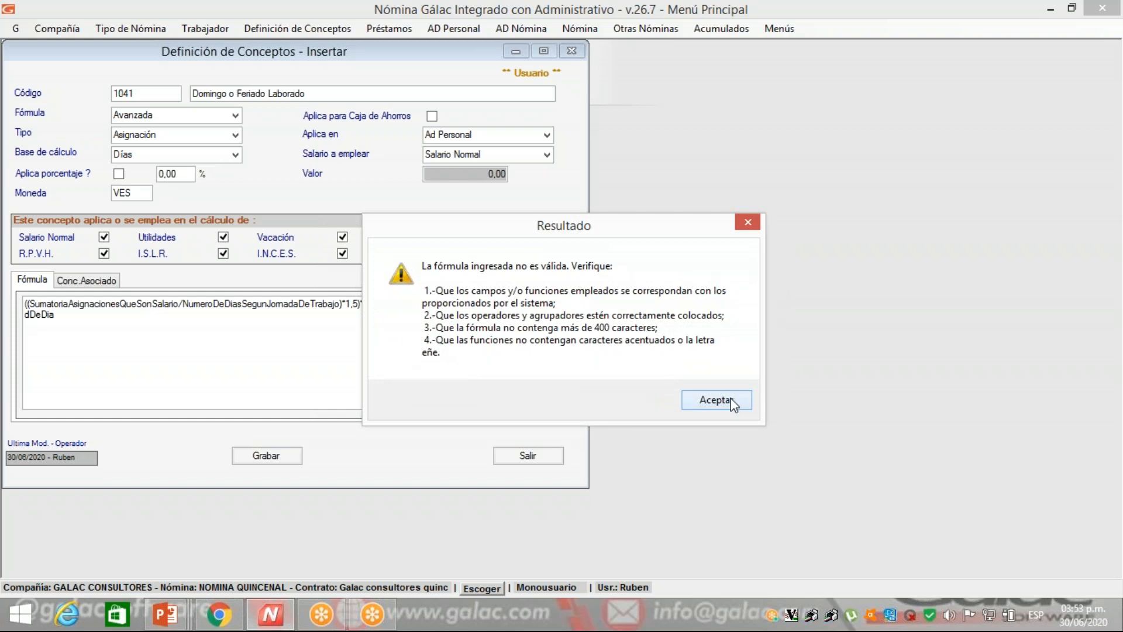
pyautogui.click(731, 402)
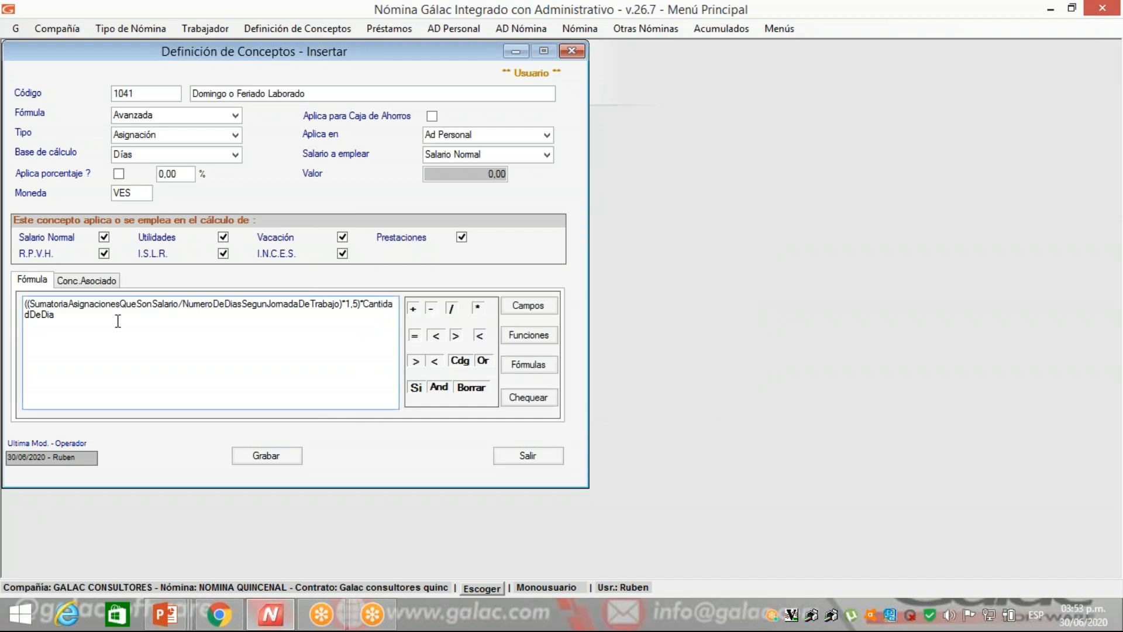
# Restore the field name to CantidadDeDias, check the formula's validity and save concept 1041.
pyautogui.write('s')
pyautogui.click(540, 398)
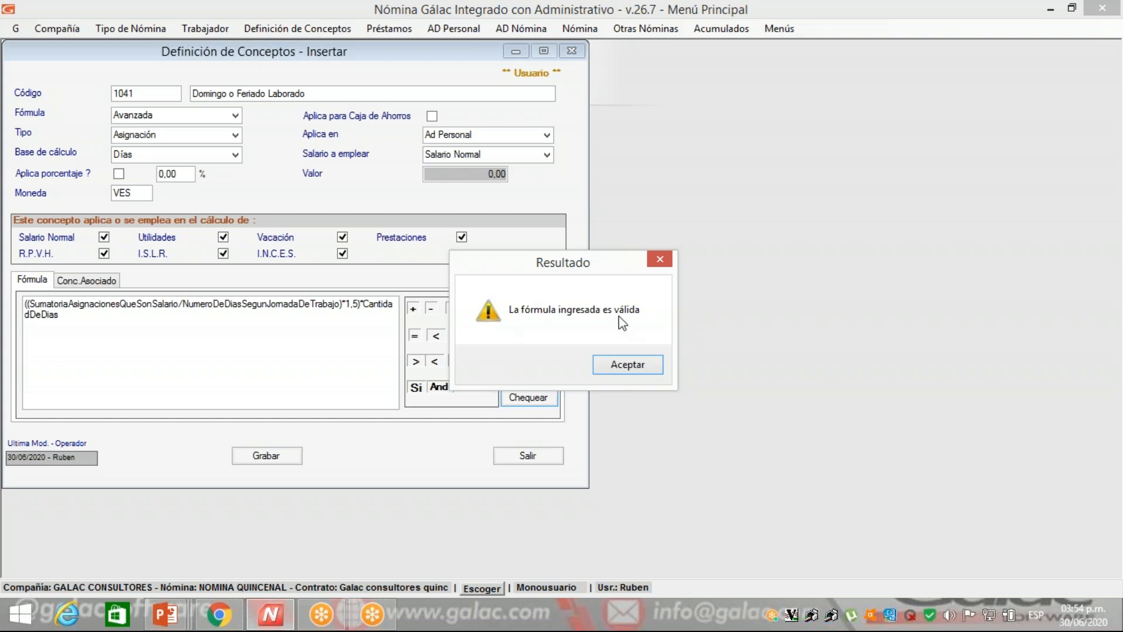
pyautogui.click(641, 366)
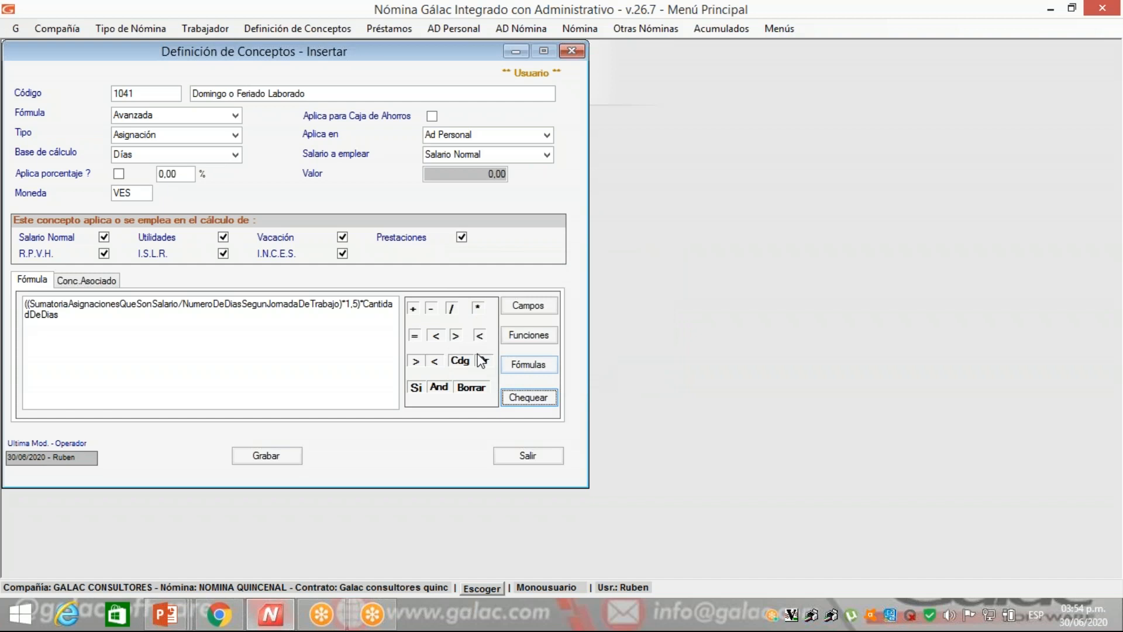
pyautogui.click(282, 455)
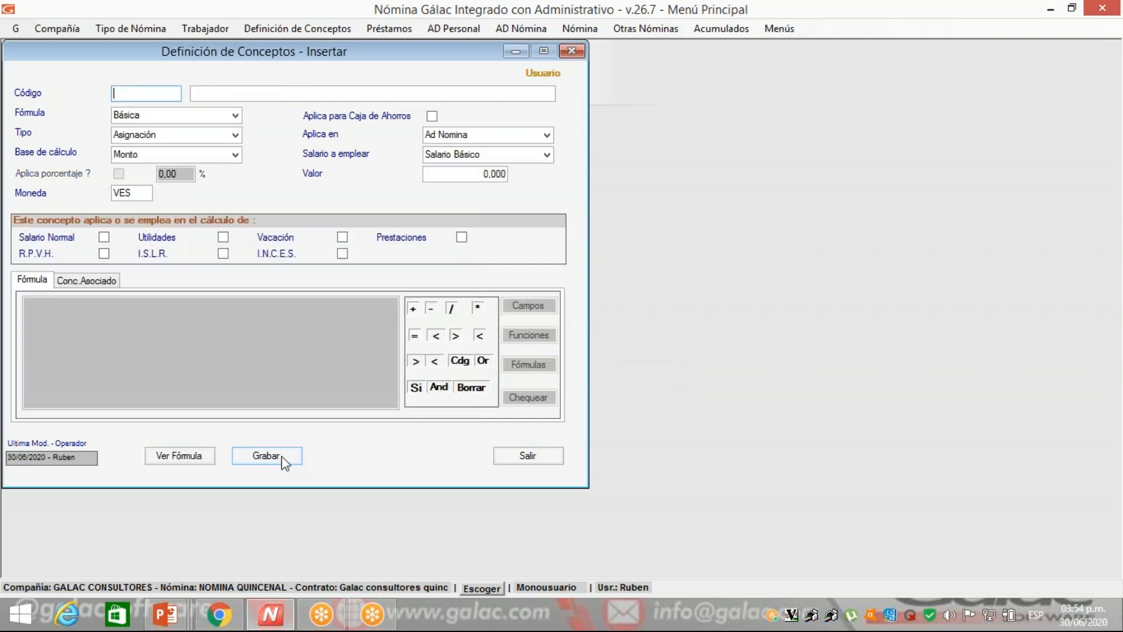
# Exit the blank concept definition form without saving another concept.
pyautogui.press('super')
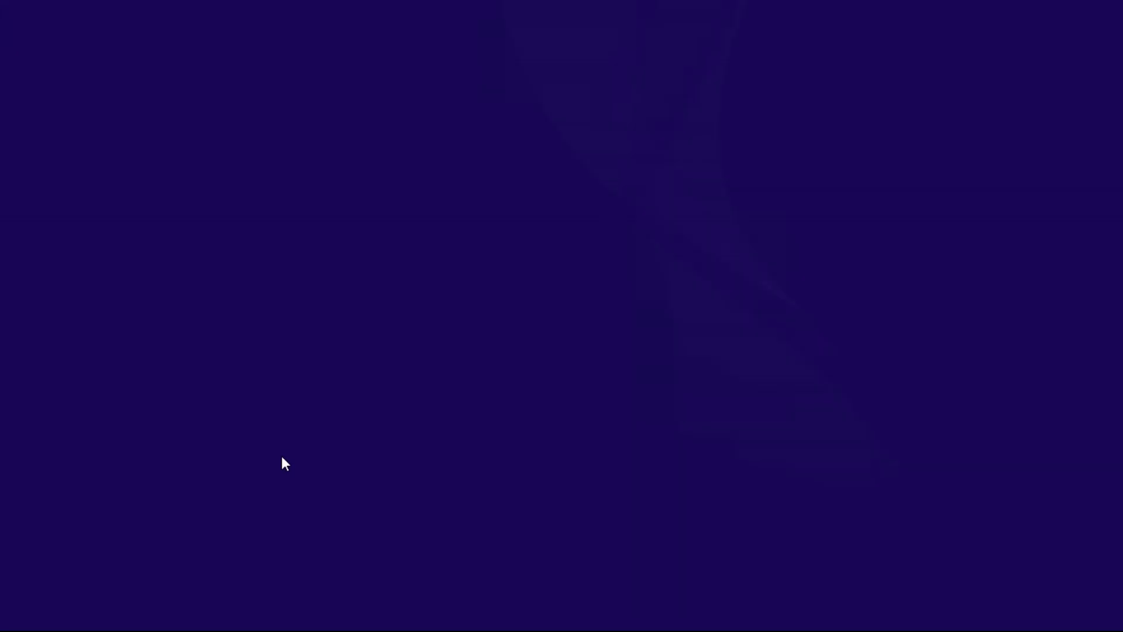
pyautogui.press('super')
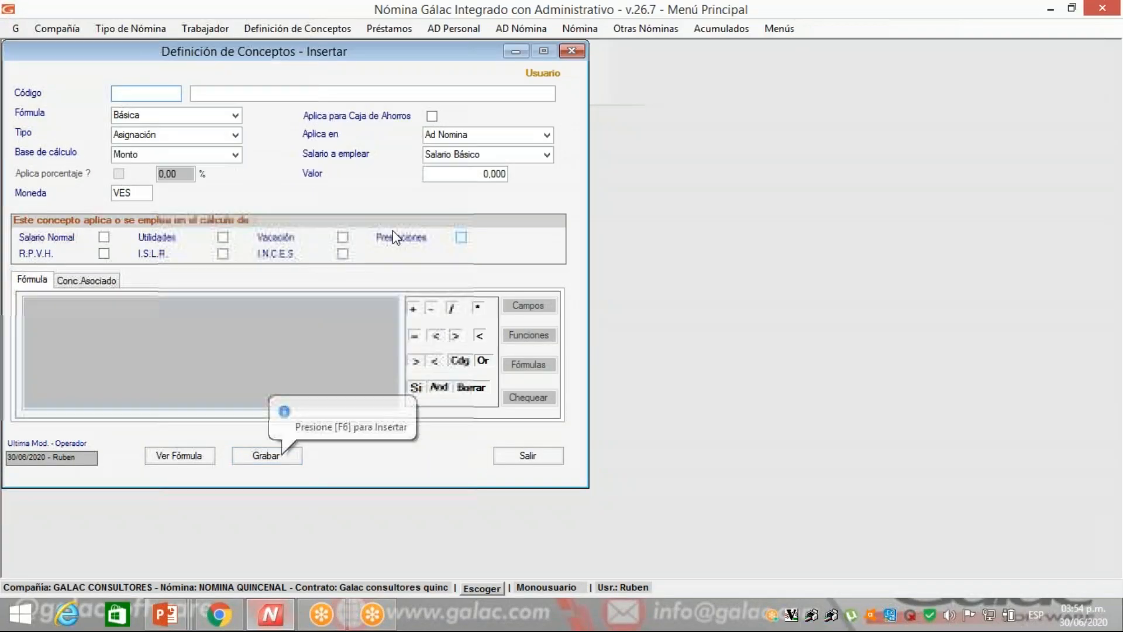
pyautogui.click(539, 457)
pyautogui.click(660, 365)
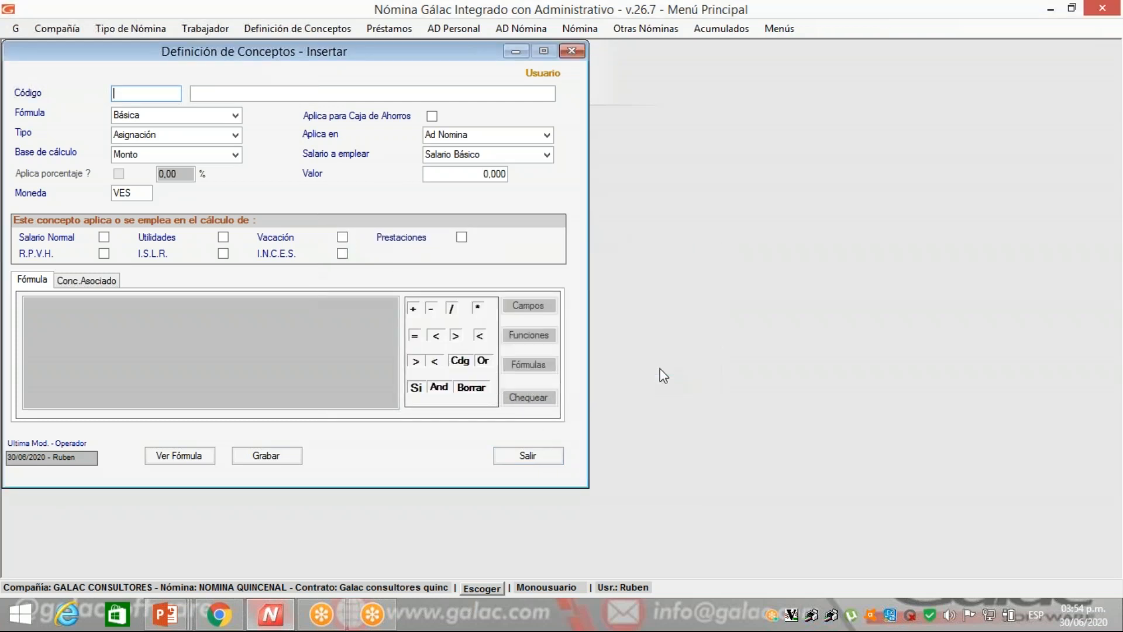
pyautogui.press('Return')
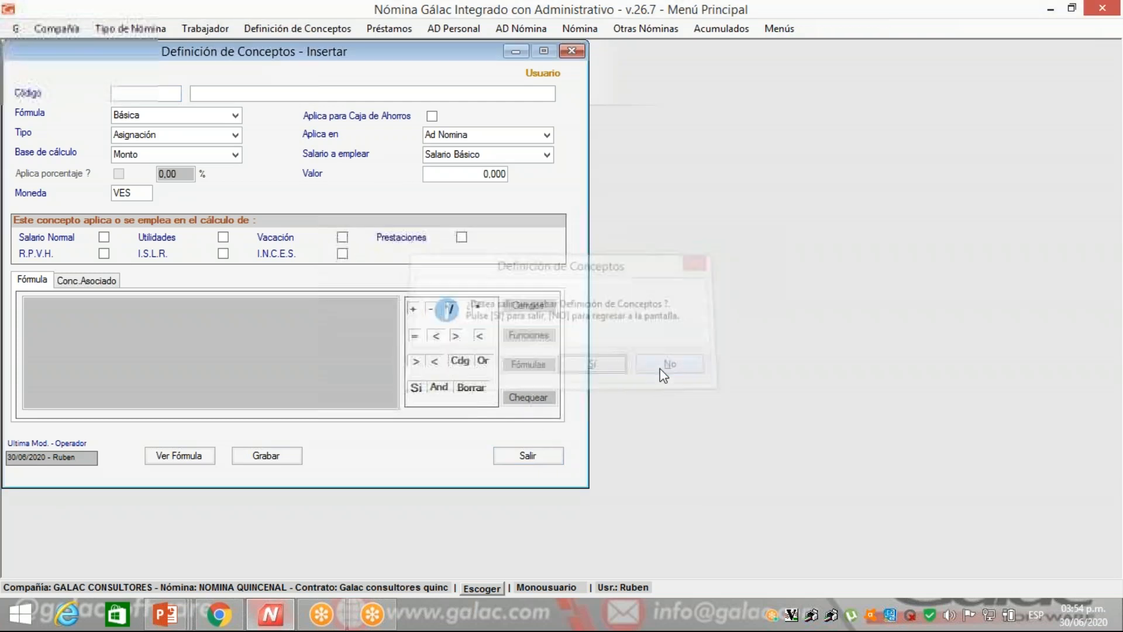
# Start a new AD Personal entry and choose the second worker in the worker list.
pyautogui.click(439, 34)
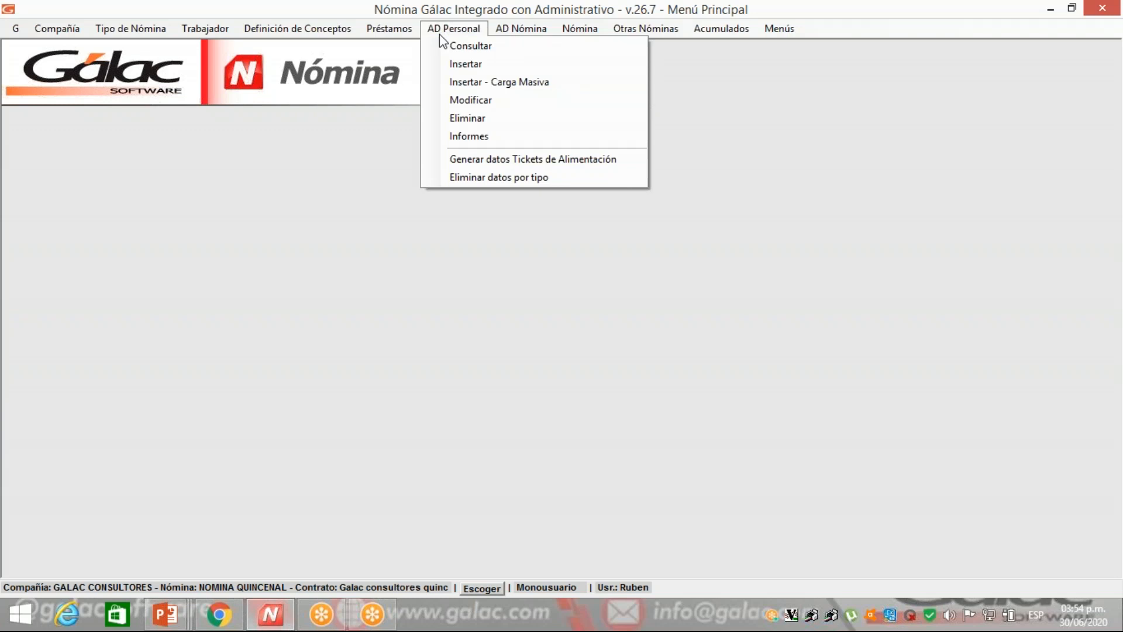
pyautogui.click(476, 68)
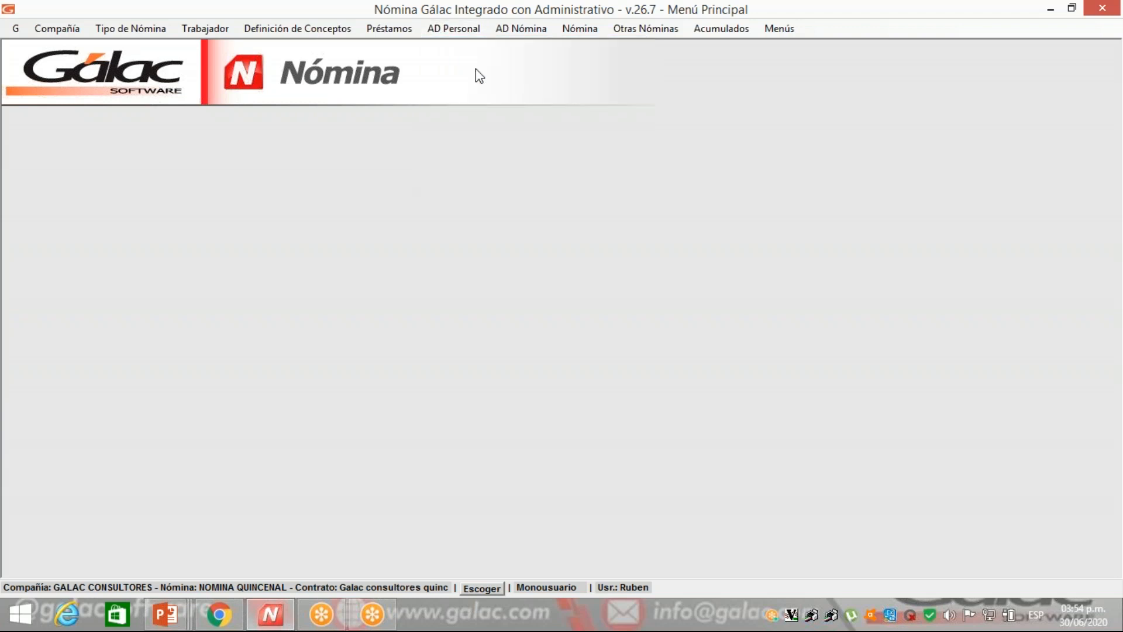
pyautogui.press('Return')
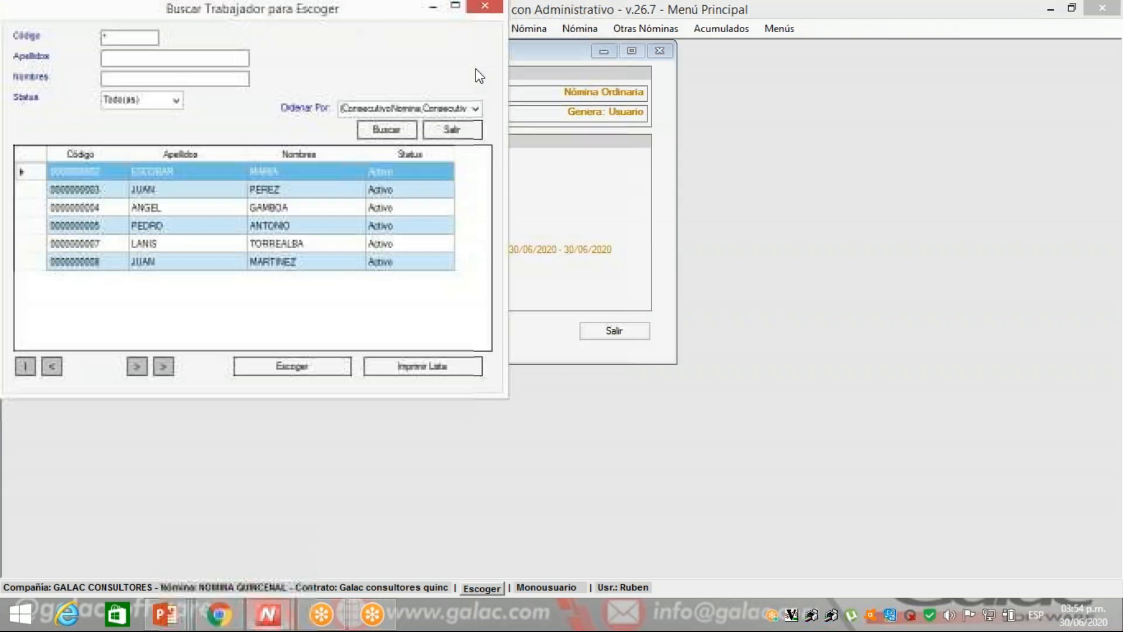
pyautogui.click(236, 196)
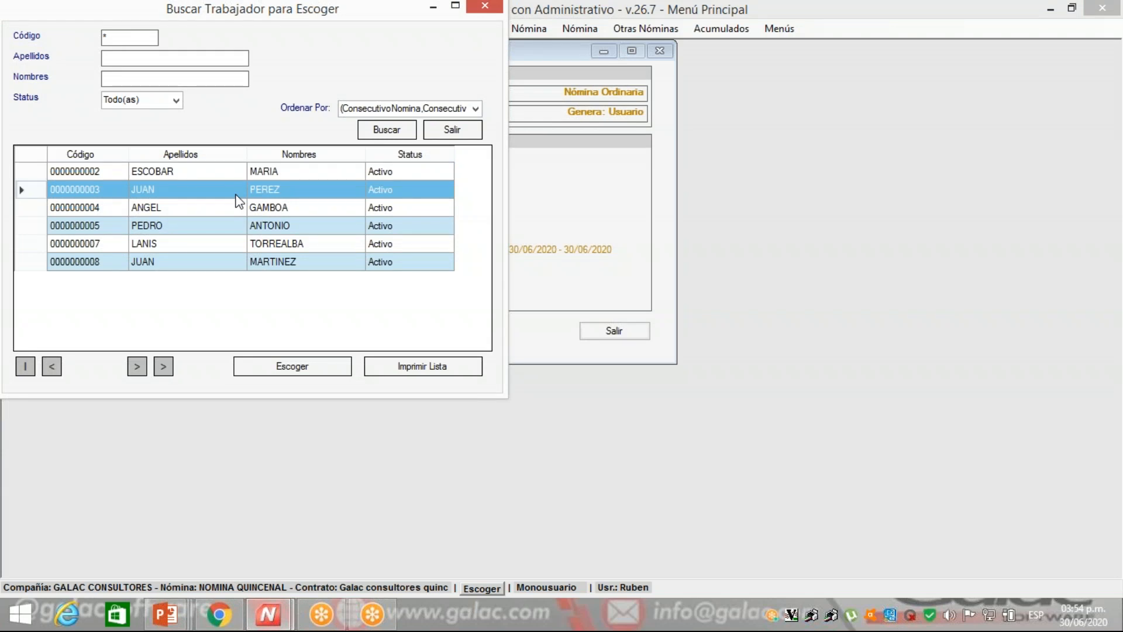
pyautogui.click(310, 366)
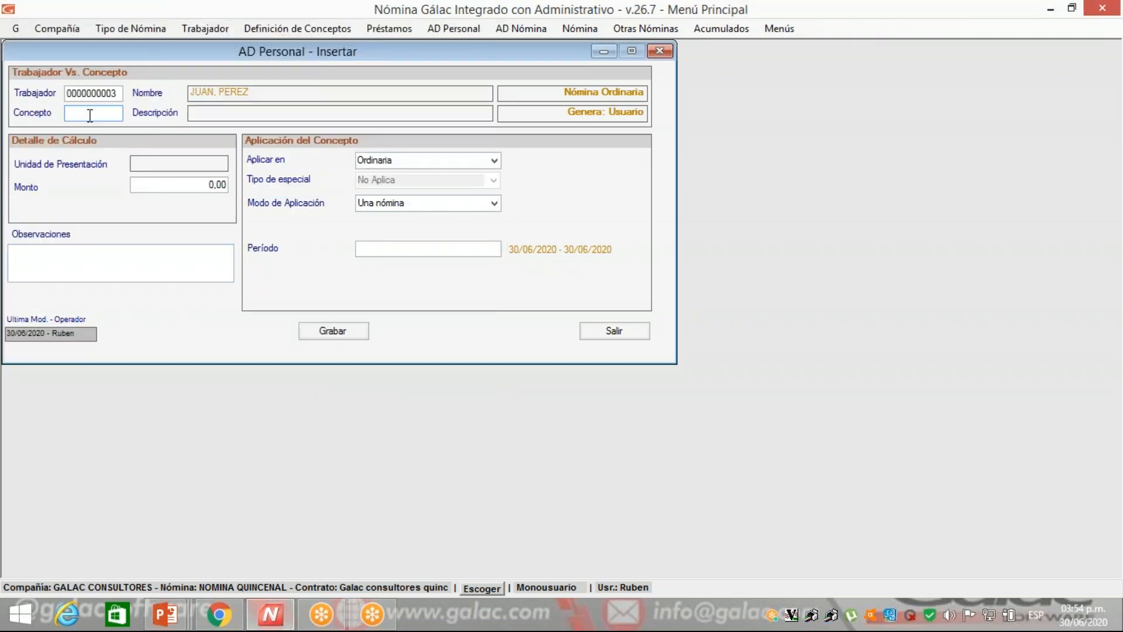
# Assign concept 1041, Domingo o Feriado Laborado, to the worker by searching concept descriptions for *feriado*.
pyautogui.press('Return')
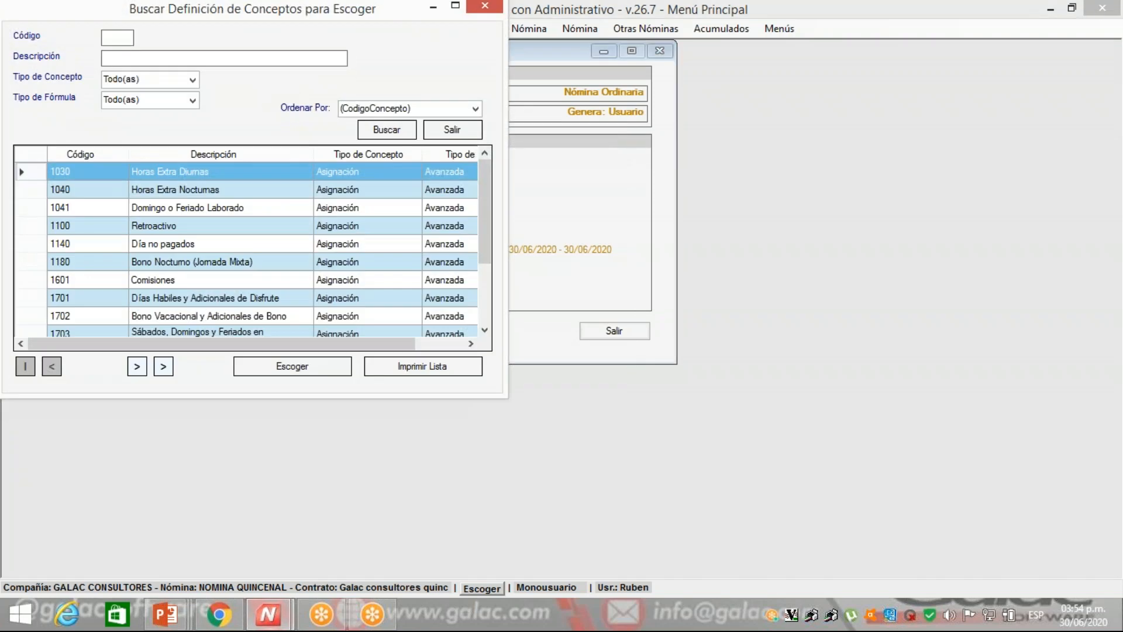
pyautogui.click(118, 31)
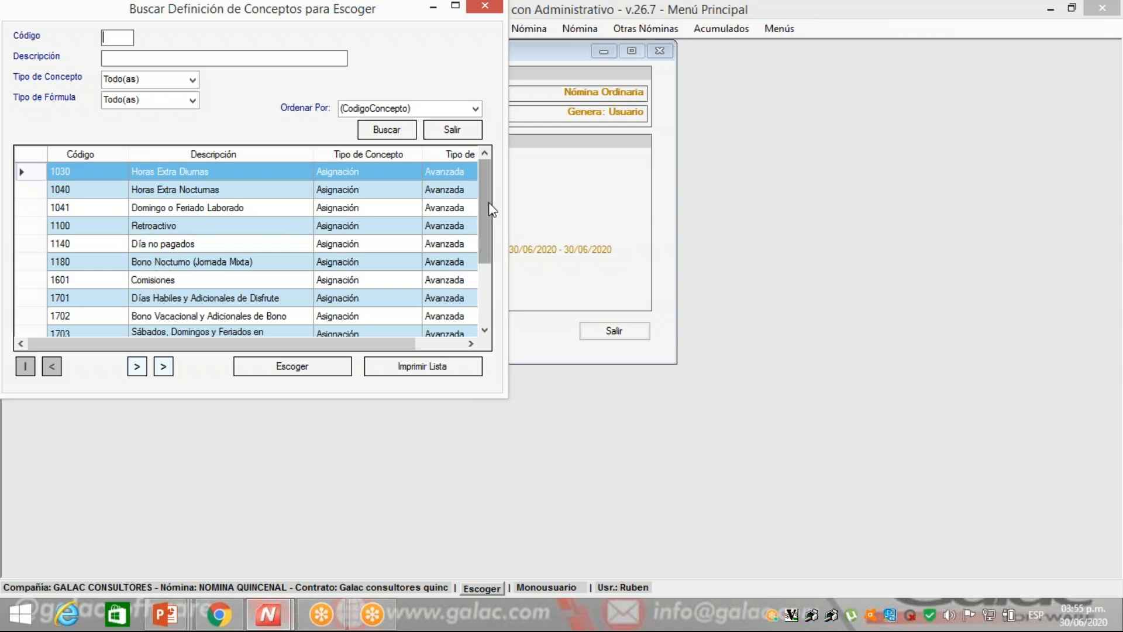
pyautogui.moveTo(489, 211); pyautogui.dragTo(486, 309)
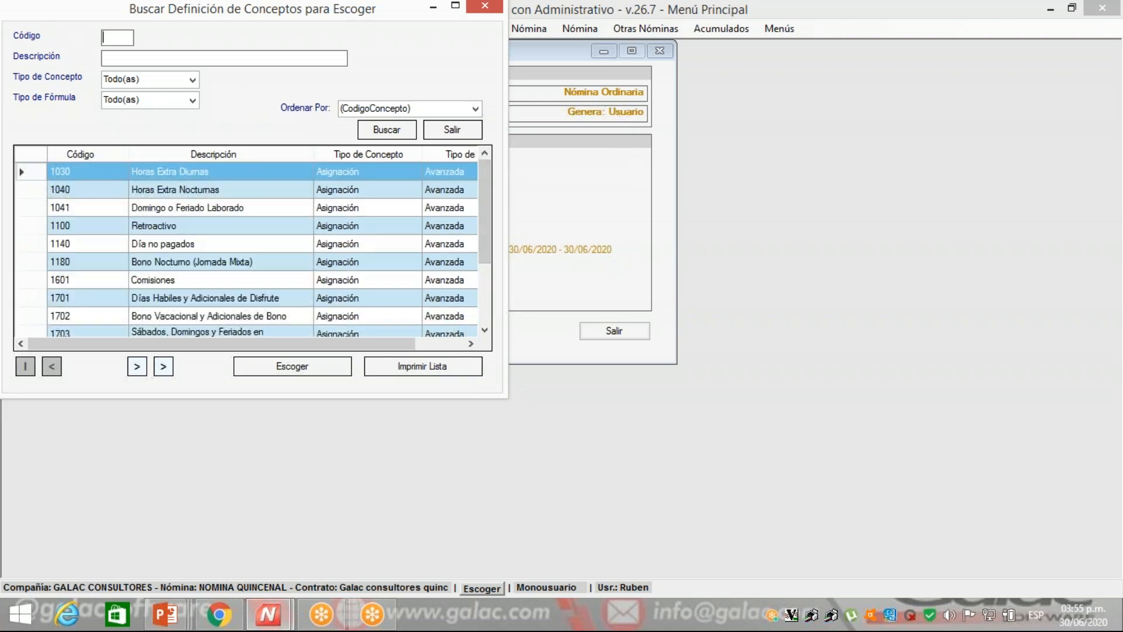
pyautogui.click(143, 56)
pyautogui.write('*feriado*')
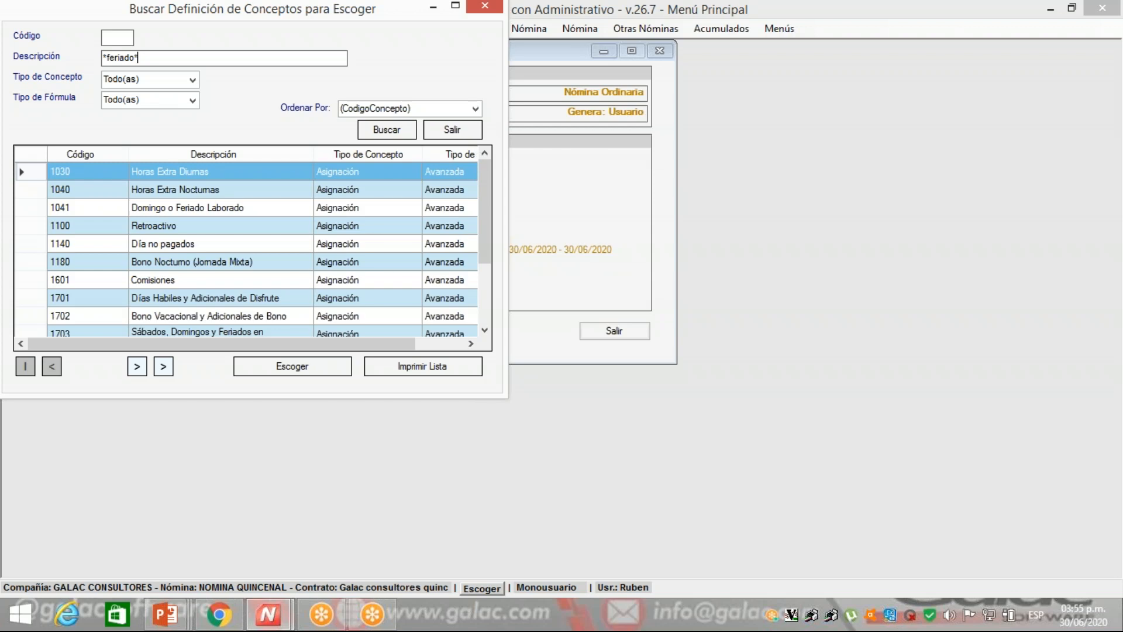
pyautogui.click(392, 131)
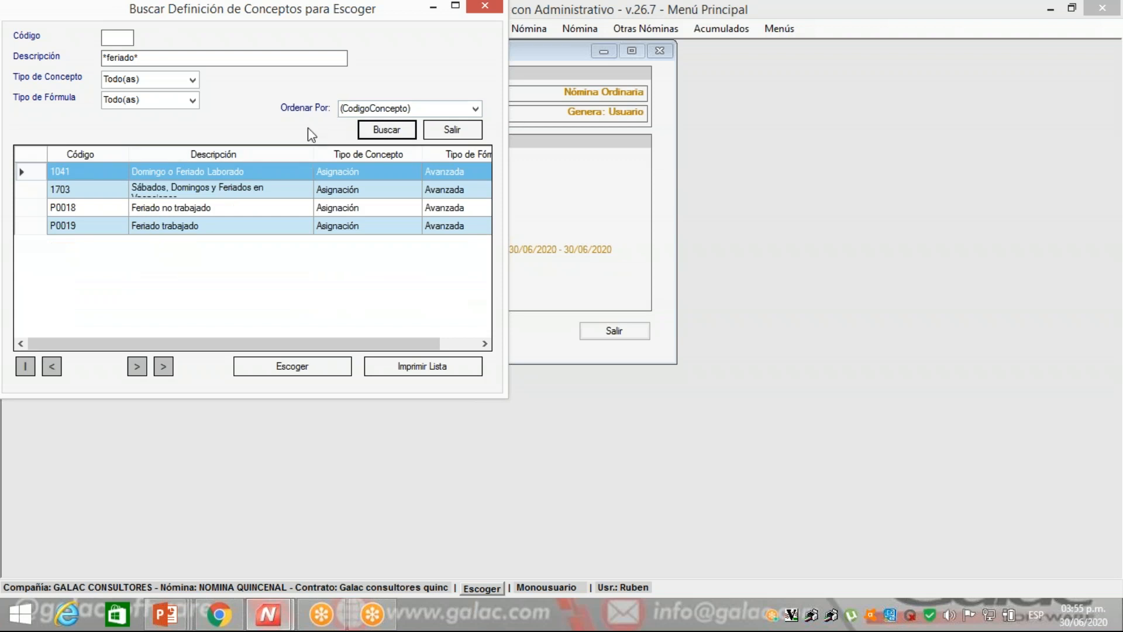
pyautogui.moveTo(27, 199); pyautogui.dragTo(27, 278)
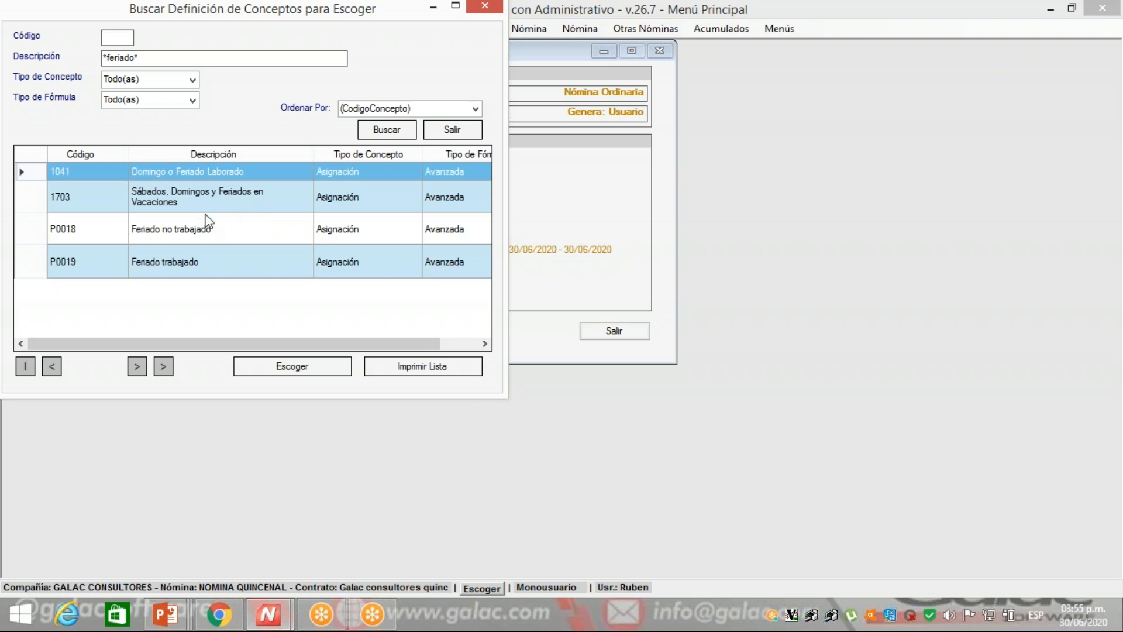
pyautogui.doubleClick(86, 171)
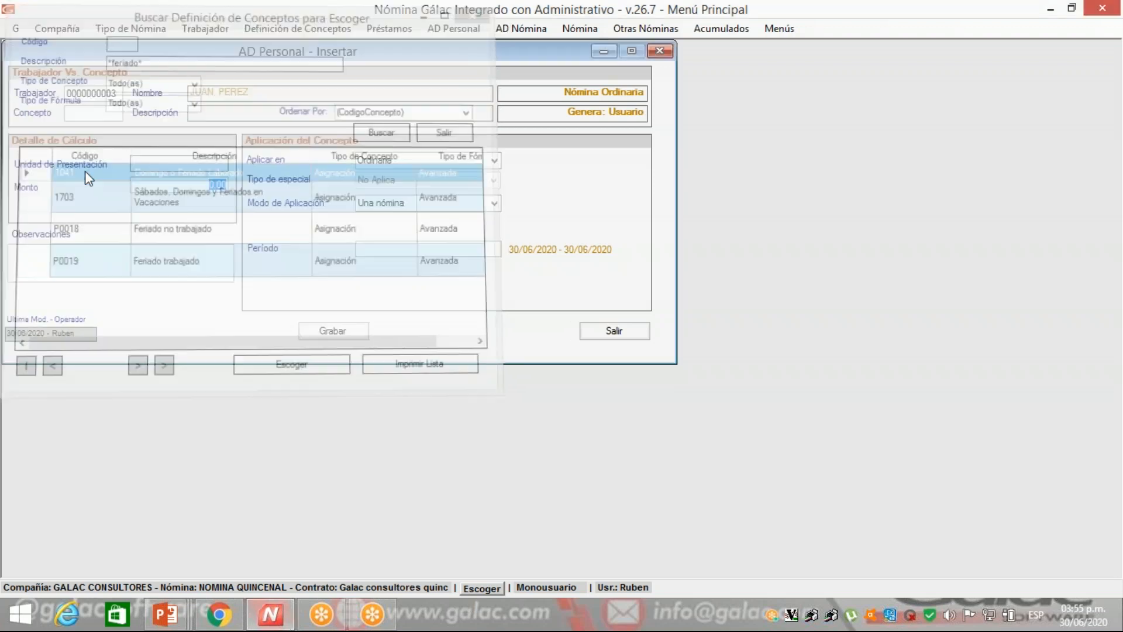
# Set the concept's quantity to 1 day and its date to 01/10/2020.
pyautogui.click(189, 185)
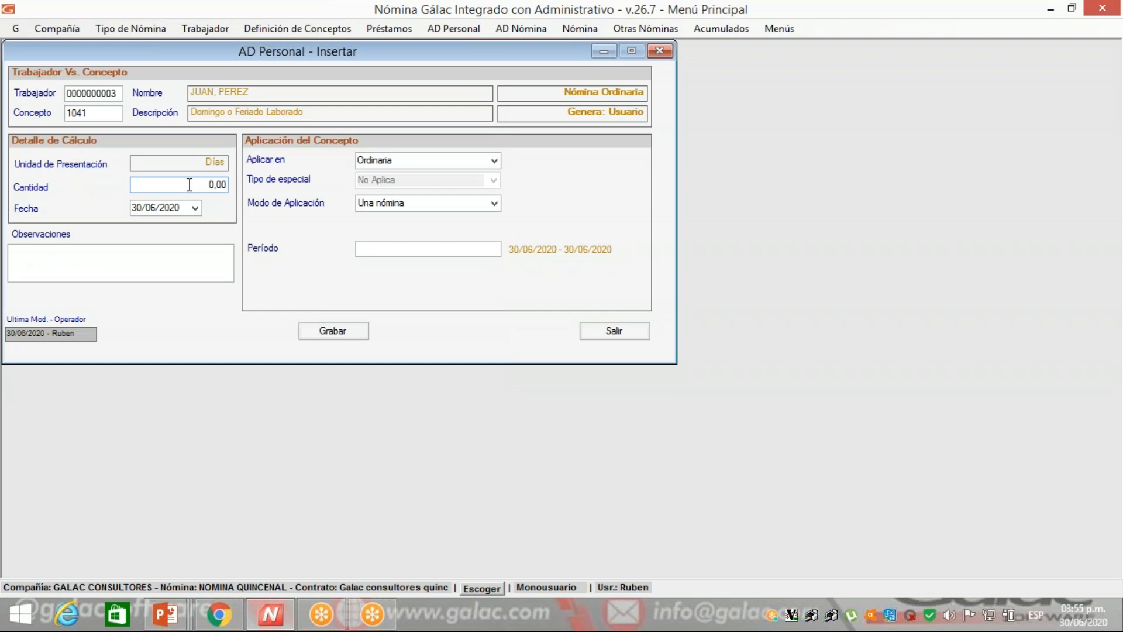
pyautogui.press('BackSpace')
pyautogui.press('BackSpace')
pyautogui.press('BackSpace')
pyautogui.press('BackSpace')
pyautogui.press('BackSpace')
pyautogui.write('1')
pyautogui.press('Tab')
pyautogui.write('01')
pyautogui.press('Right')
pyautogui.write('10')
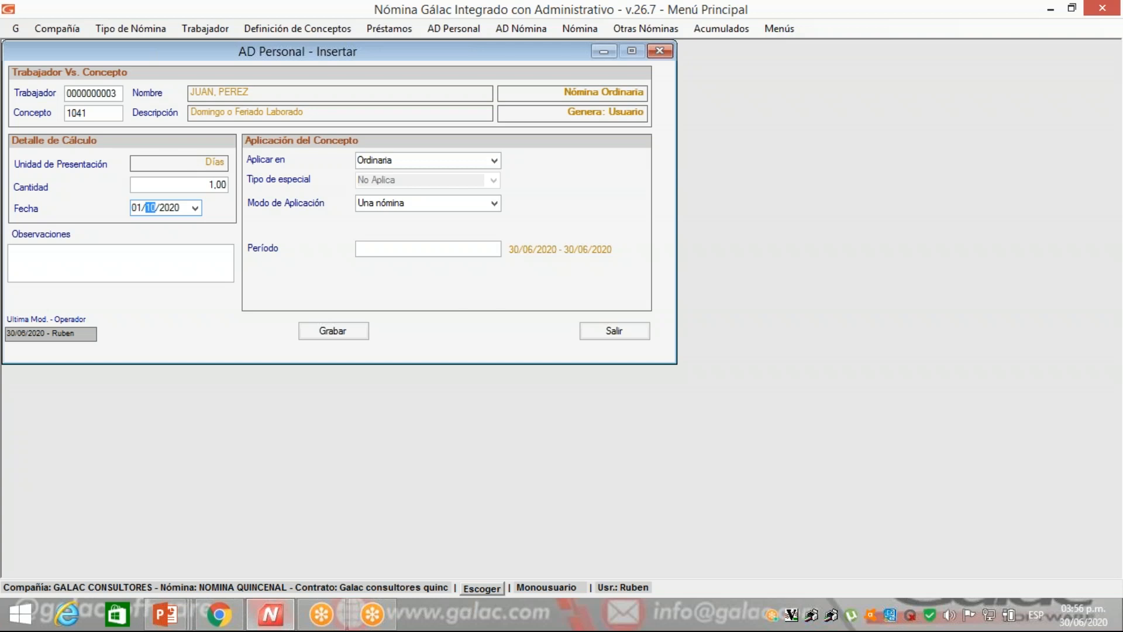
# Enter the observation Feriado laborado, choose the payroll period 1-Octubre/2020 and save the AD Personal entry.
pyautogui.click(147, 258)
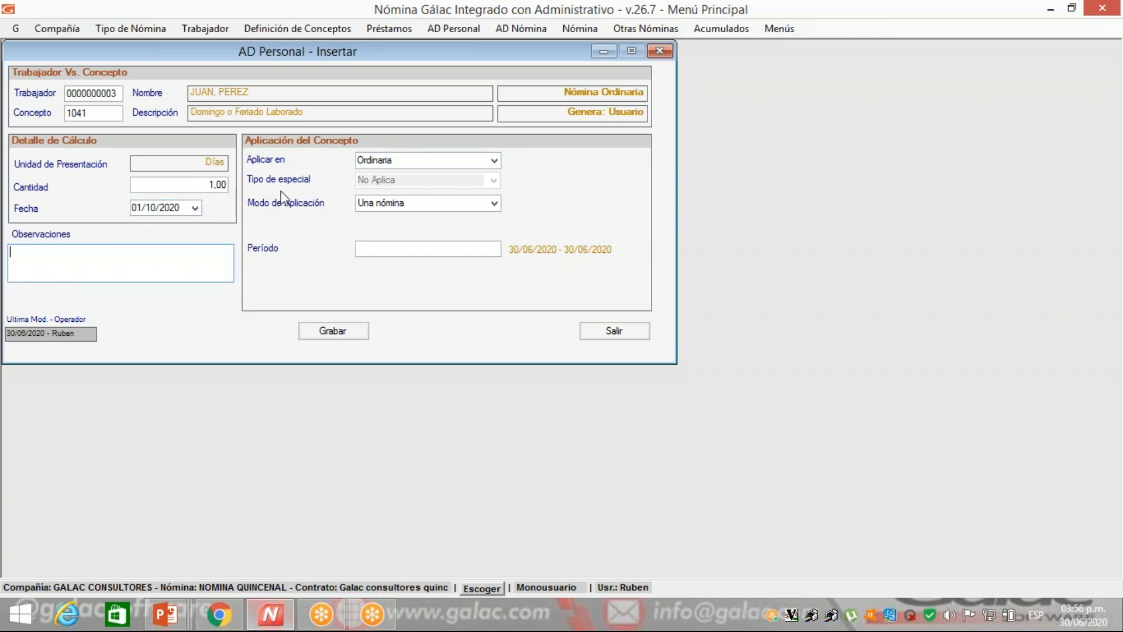
pyautogui.write('Feriado laborado')
pyautogui.click(421, 247)
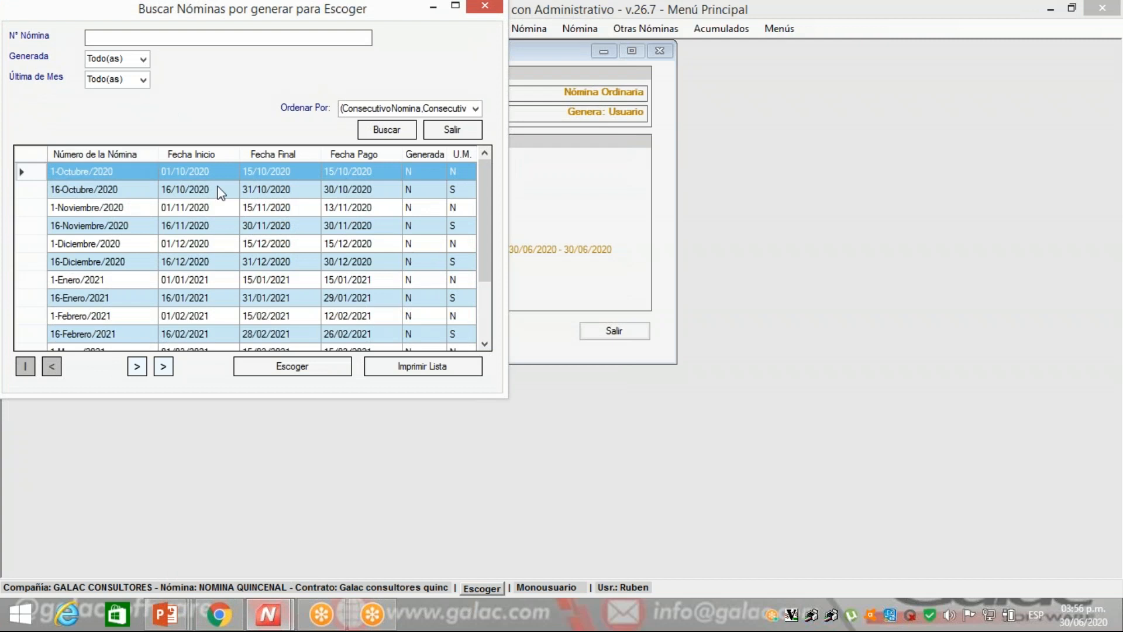
pyautogui.click(295, 367)
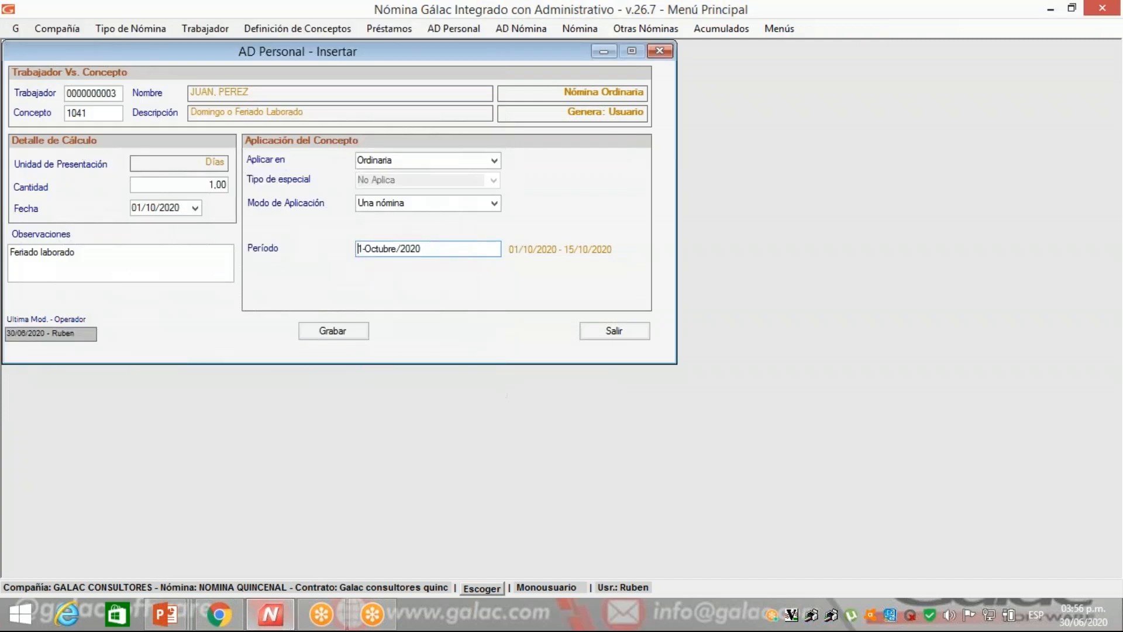
pyautogui.click(344, 335)
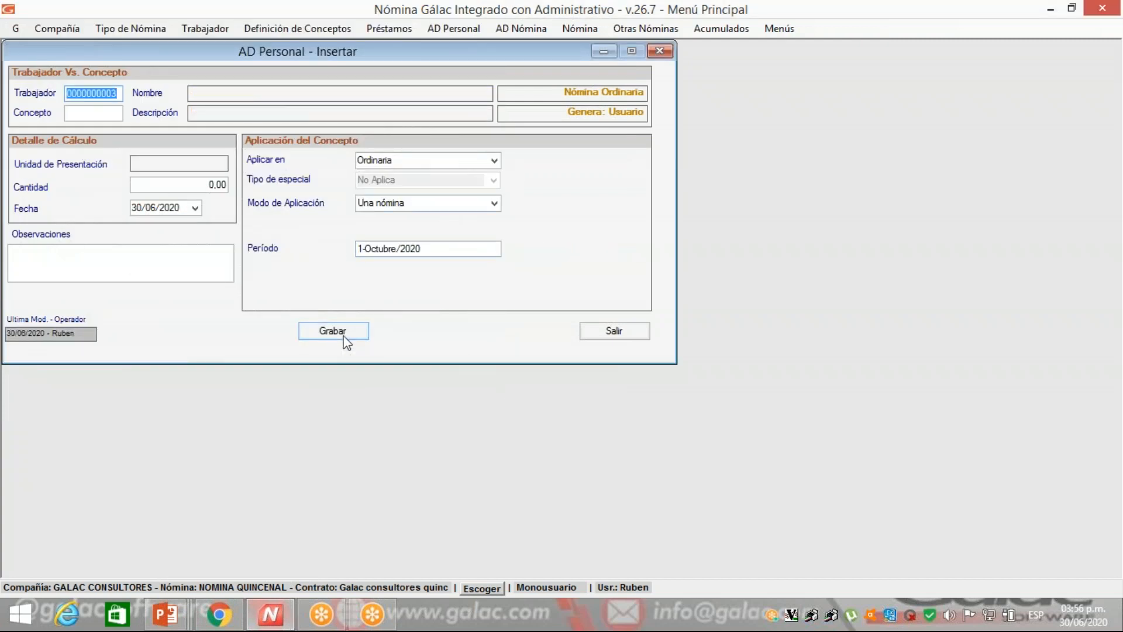
# Leave the blank AD Personal entry form and calculate the 1-Octubre/2020 payroll for NOMINA QUINCENAL.
pyautogui.press('Escape')
pyautogui.press('Return')
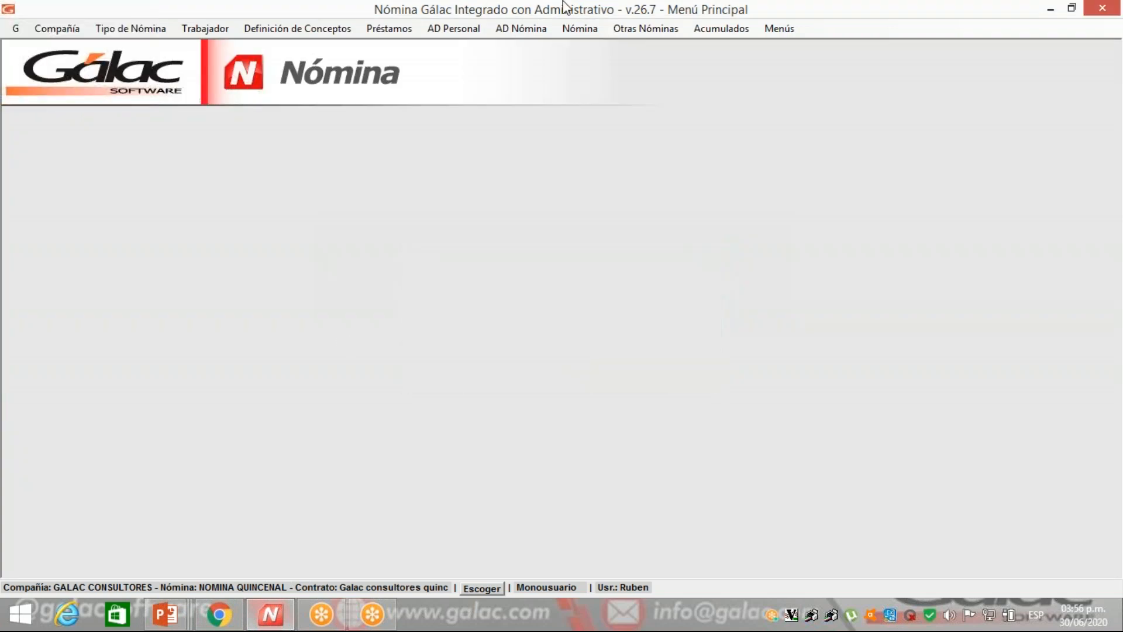
pyautogui.click(579, 28)
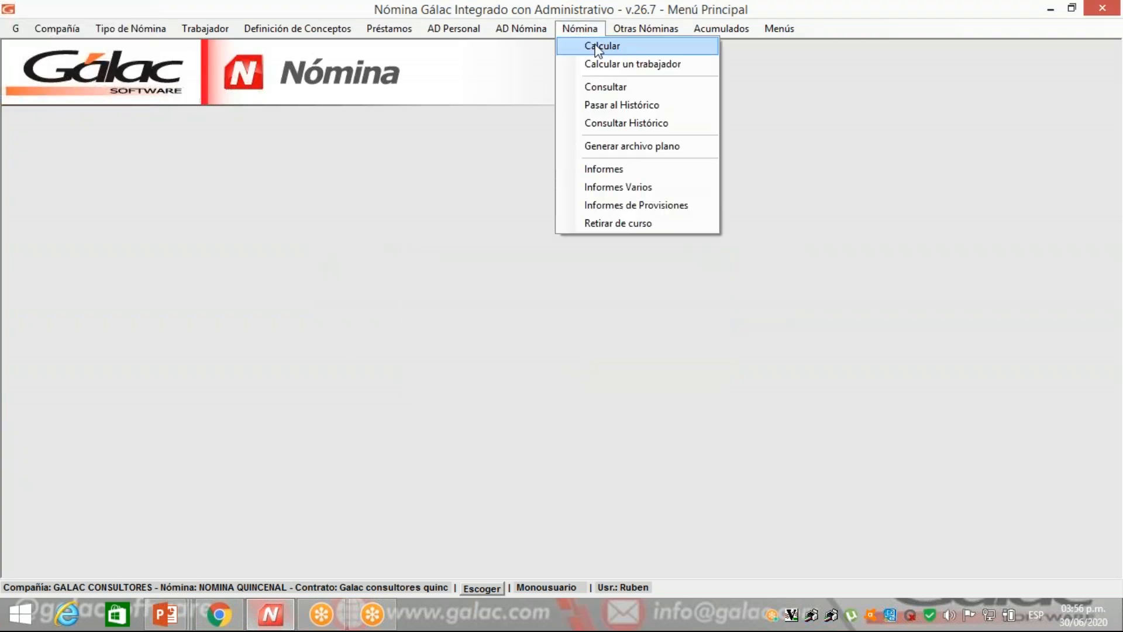
pyautogui.click(597, 47)
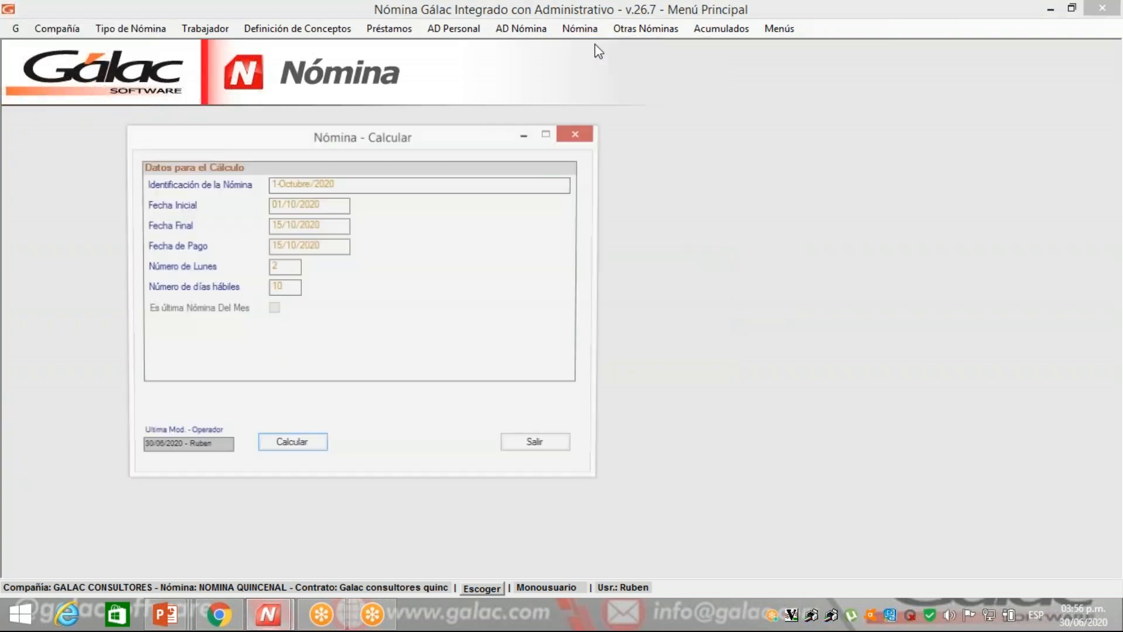
pyautogui.click(307, 452)
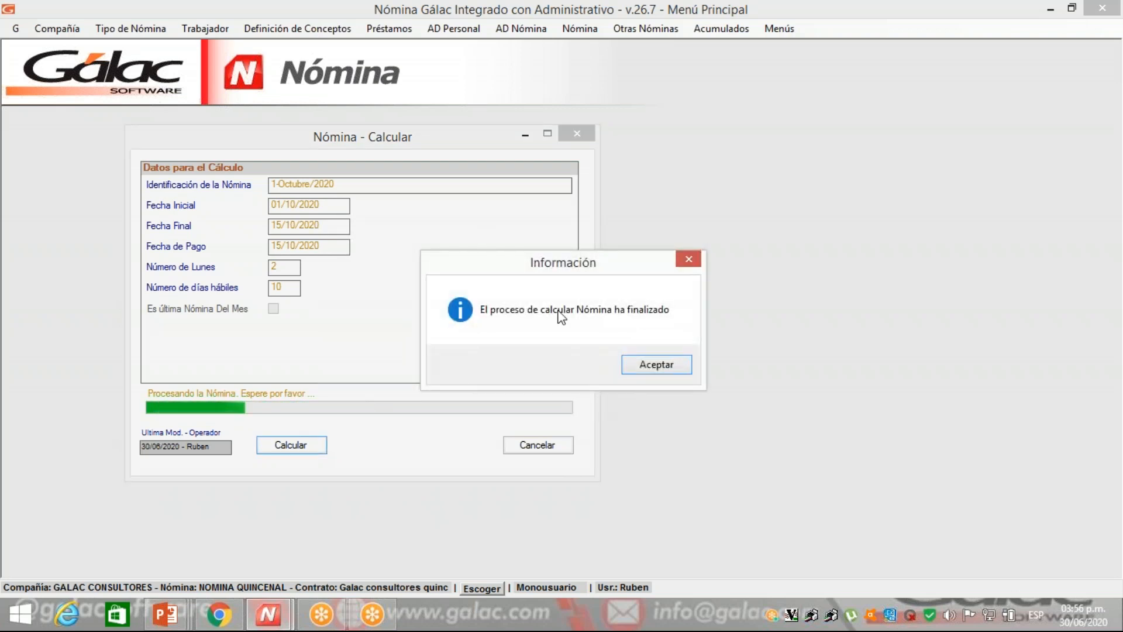
pyautogui.click(673, 364)
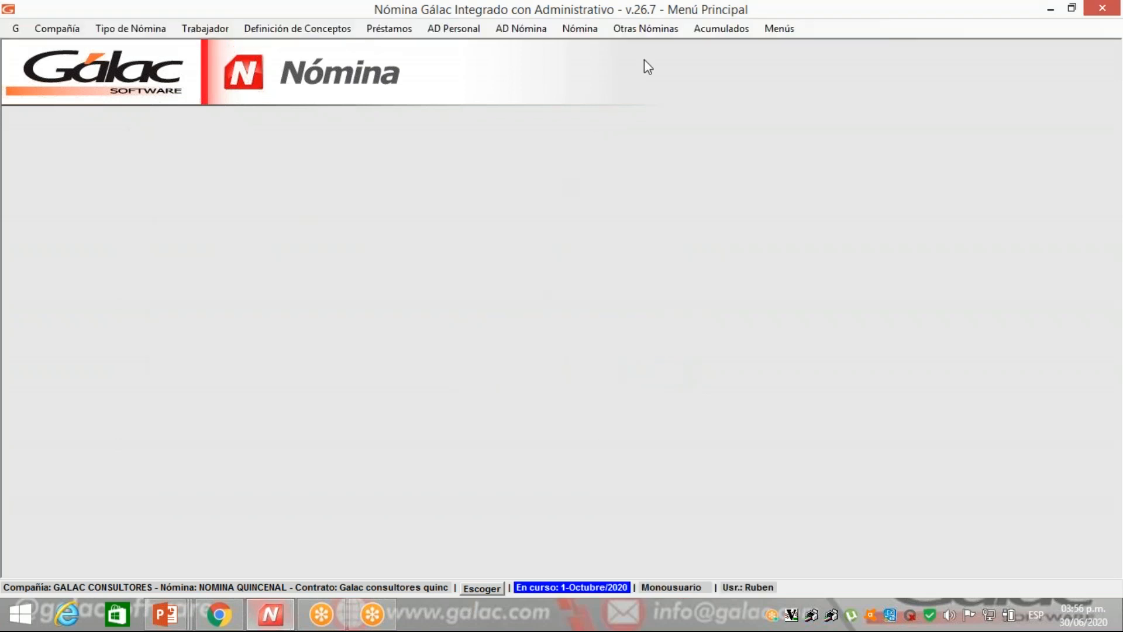
# Generate the Relación de Pago report on screen for the payroll in progress, with detailed payment listing enabled.
pyautogui.click(590, 29)
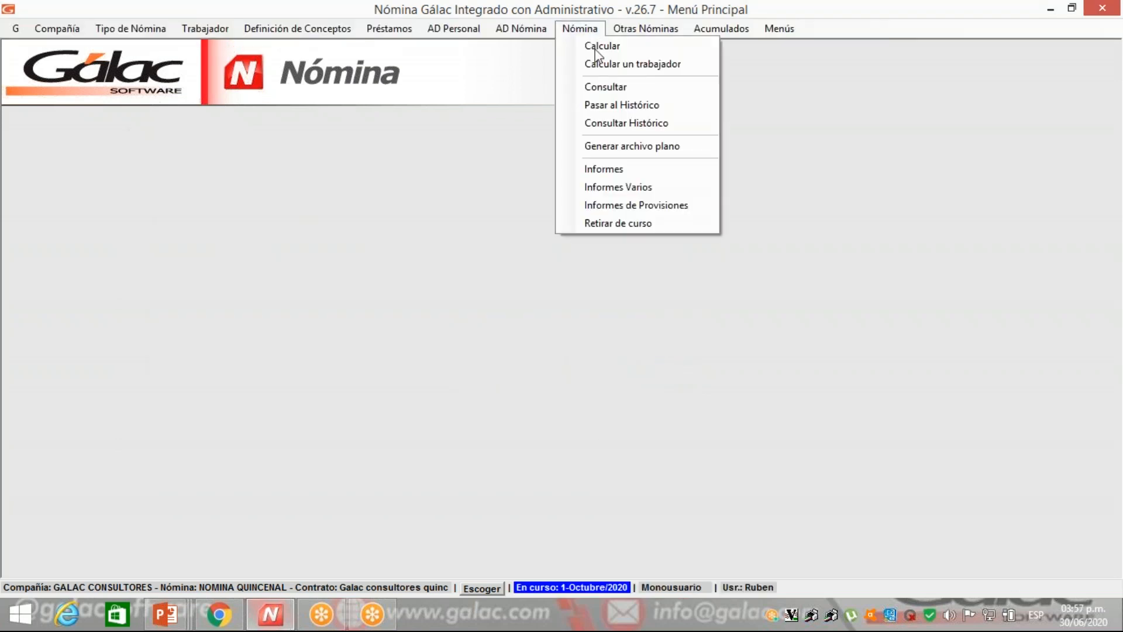
pyautogui.click(619, 170)
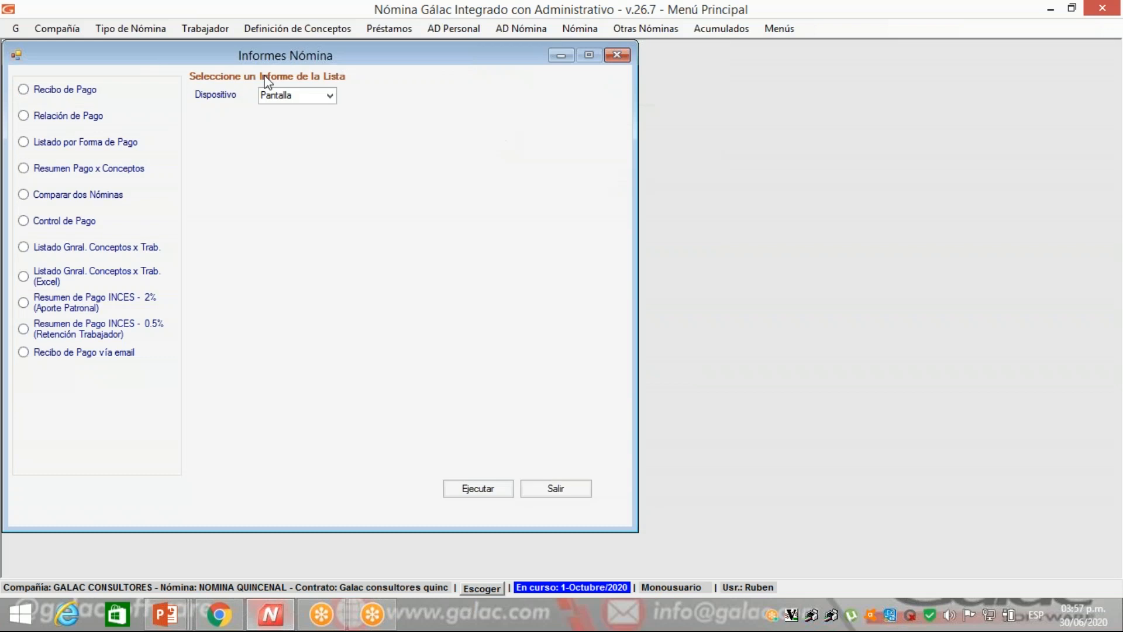
pyautogui.click(23, 116)
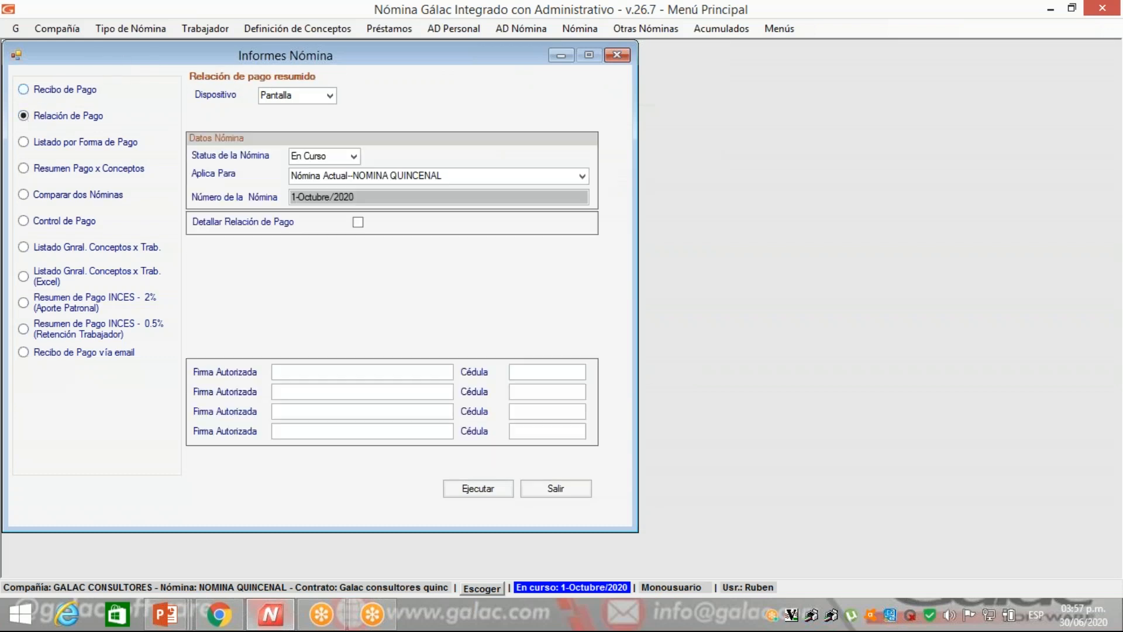
pyautogui.click(358, 223)
pyautogui.click(490, 488)
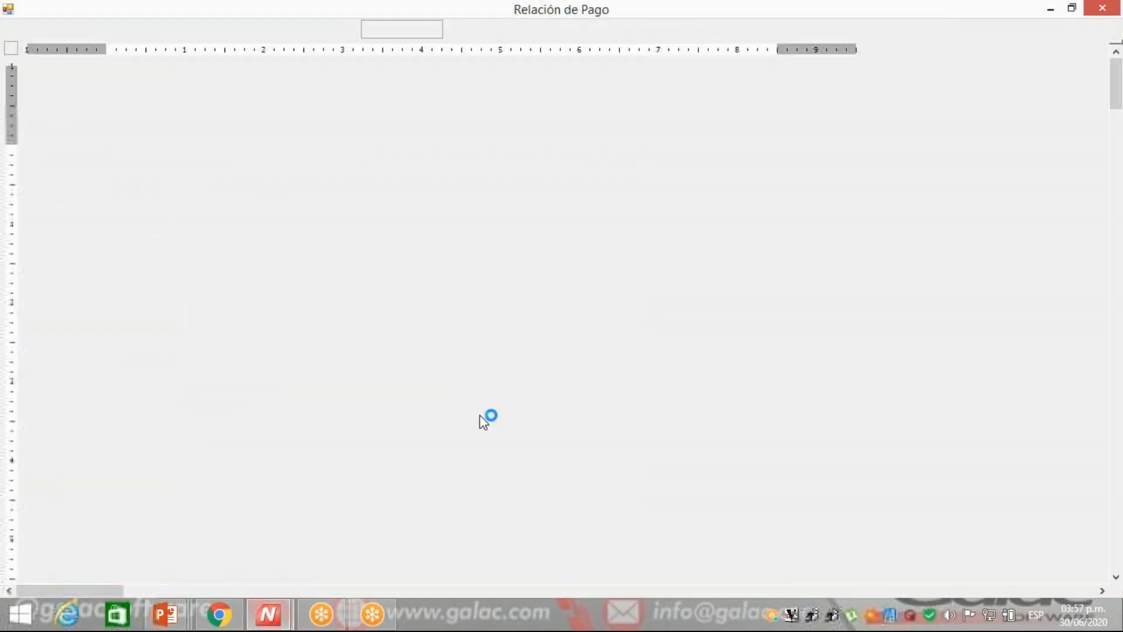